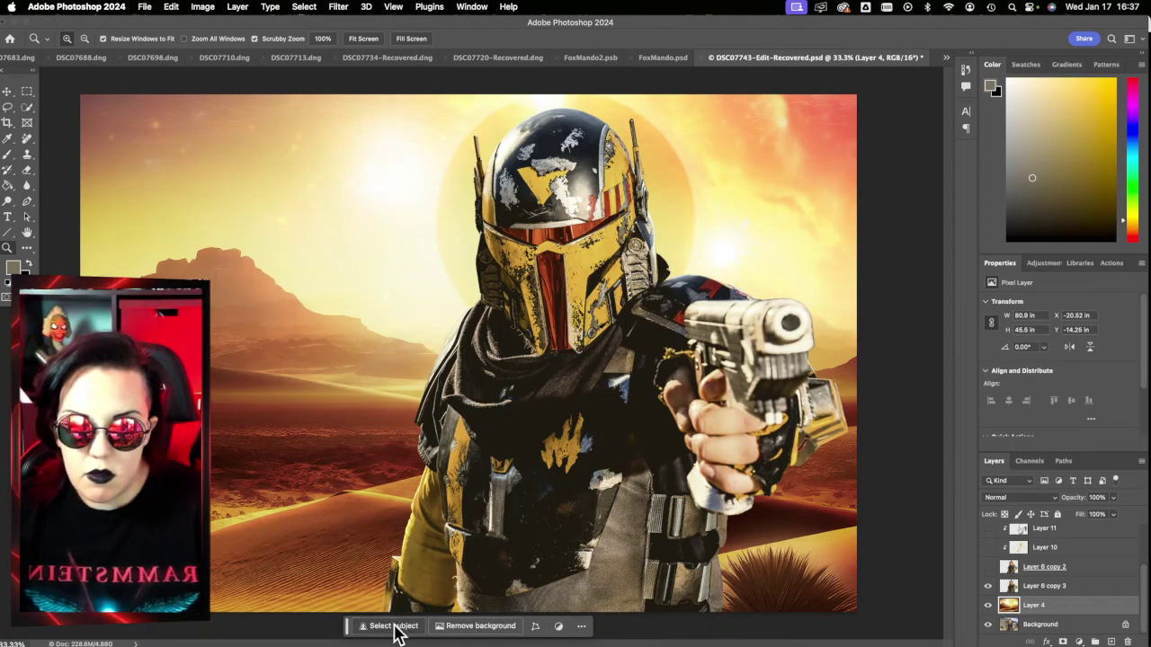
Move the shortcut strip aside, pick Quick Selection, and toggle Quick Mask on and off, ending off
drag(348, 627, 412, 628)
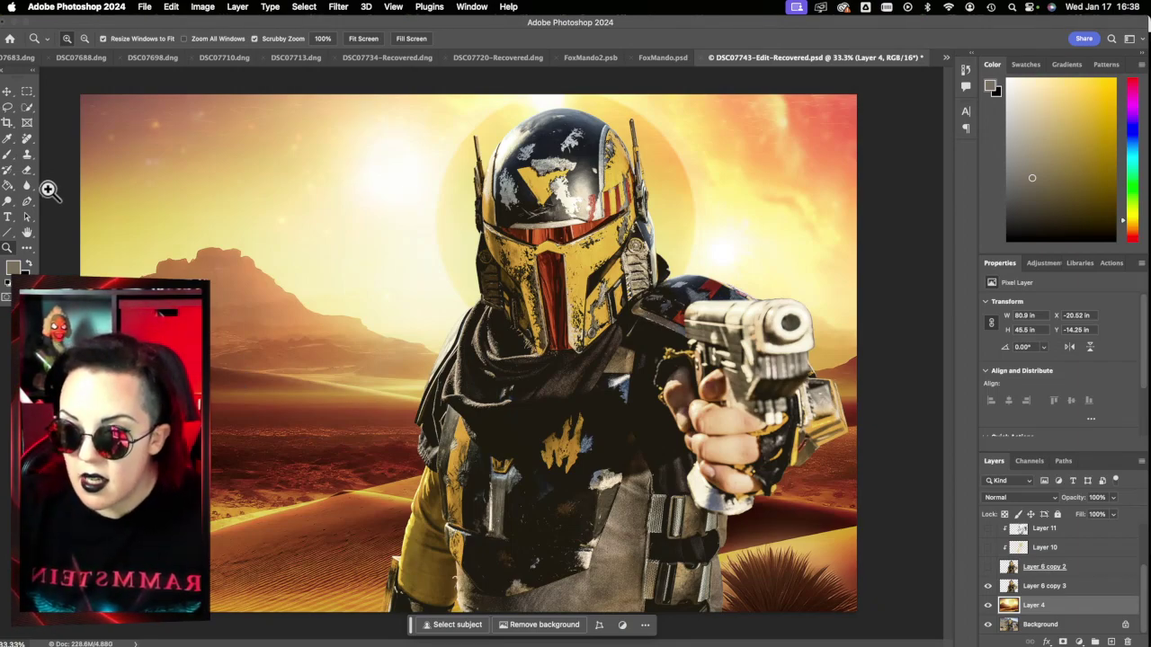
click(27, 109)
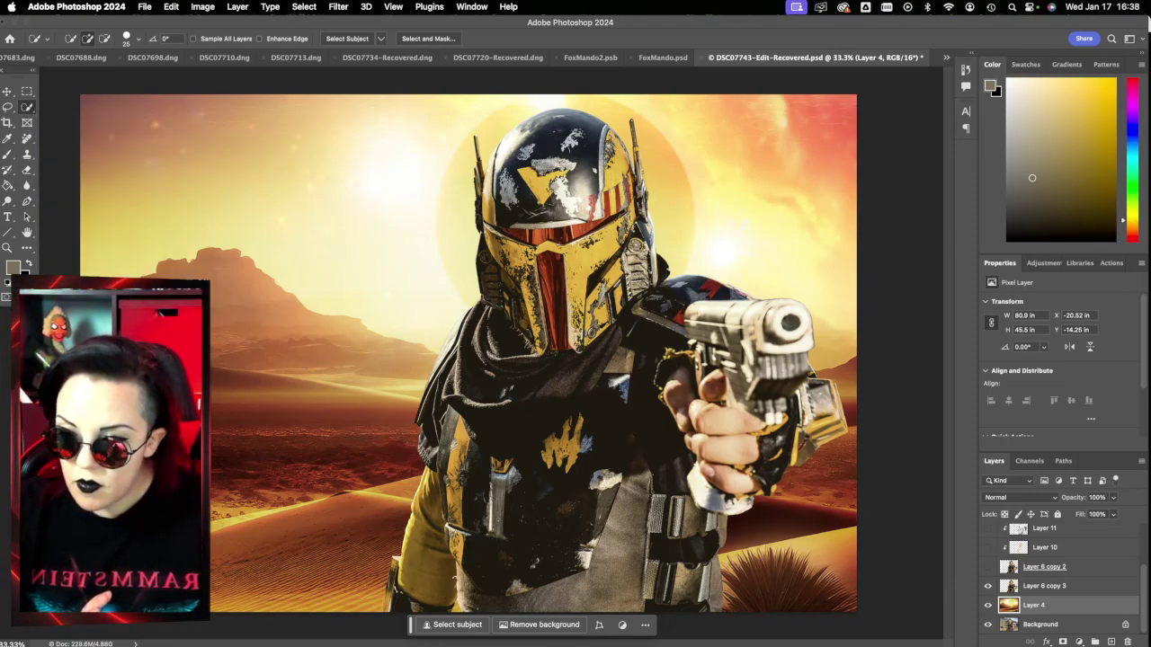
click(8, 299)
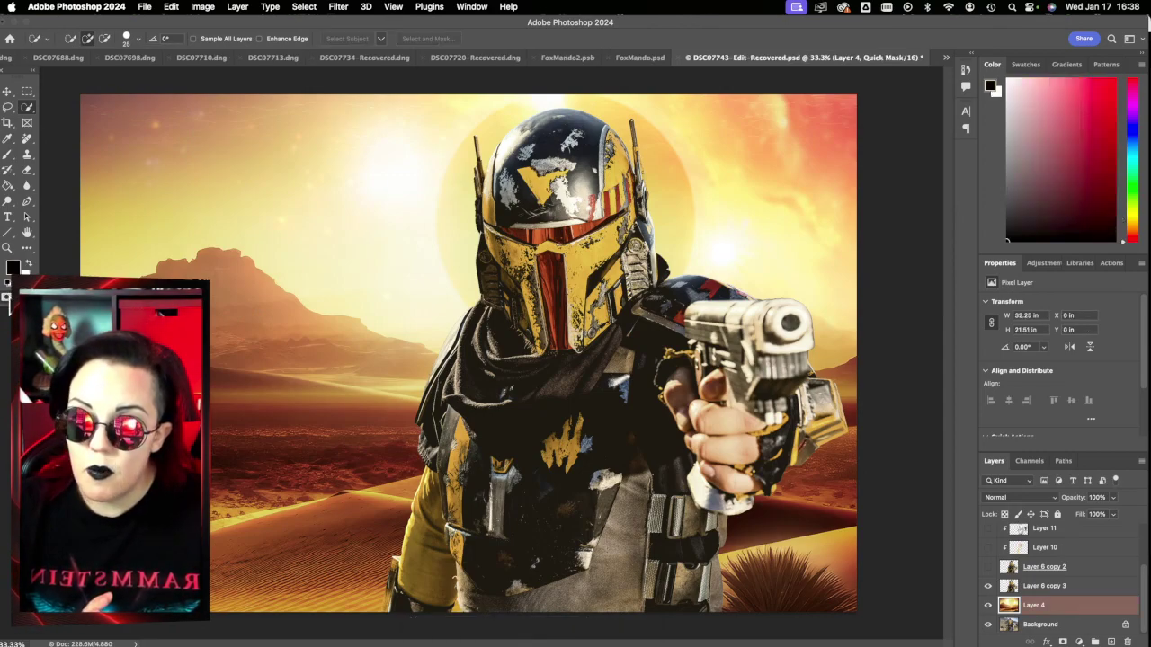
click(8, 300)
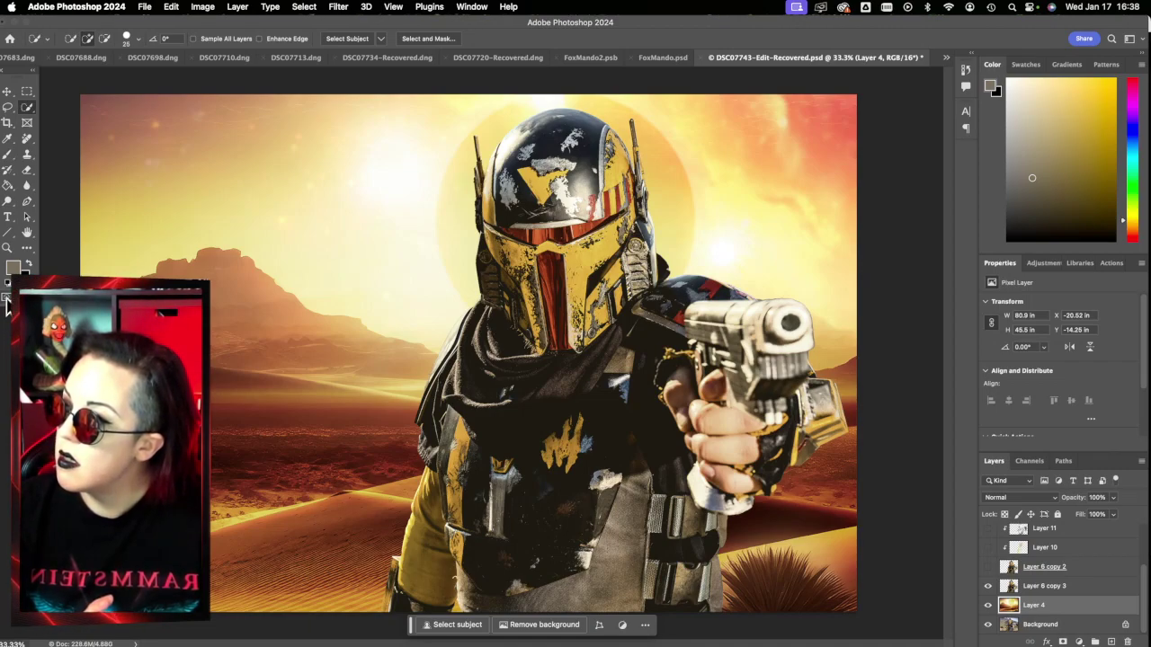
click(8, 302)
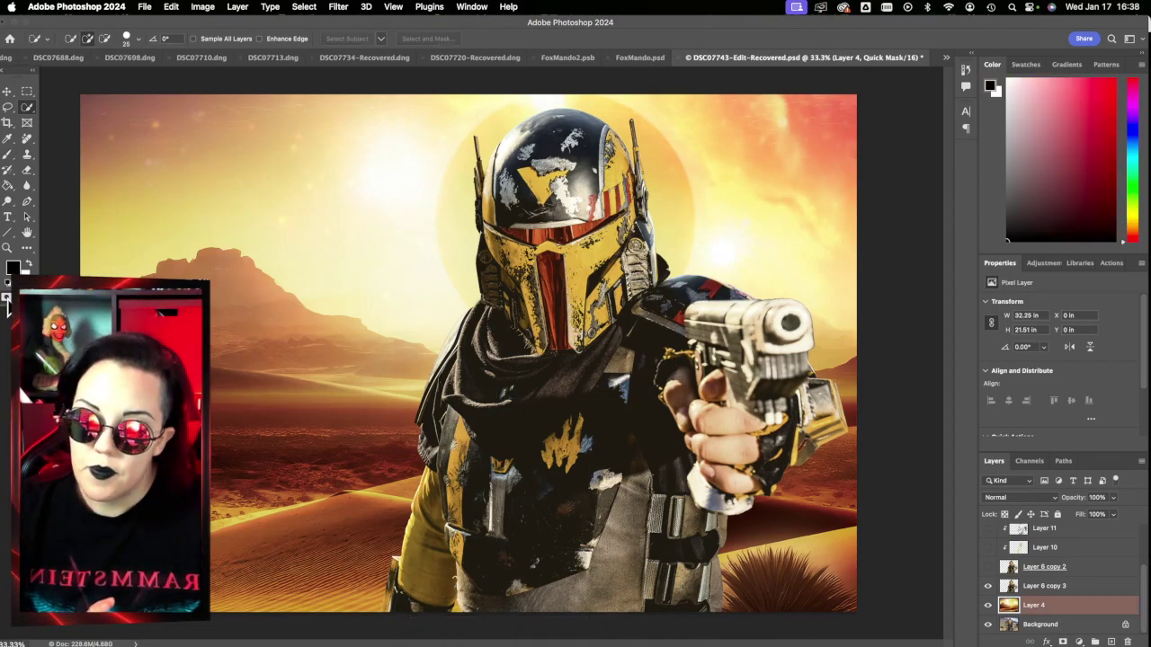
click(8, 303)
click(8, 302)
click(9, 302)
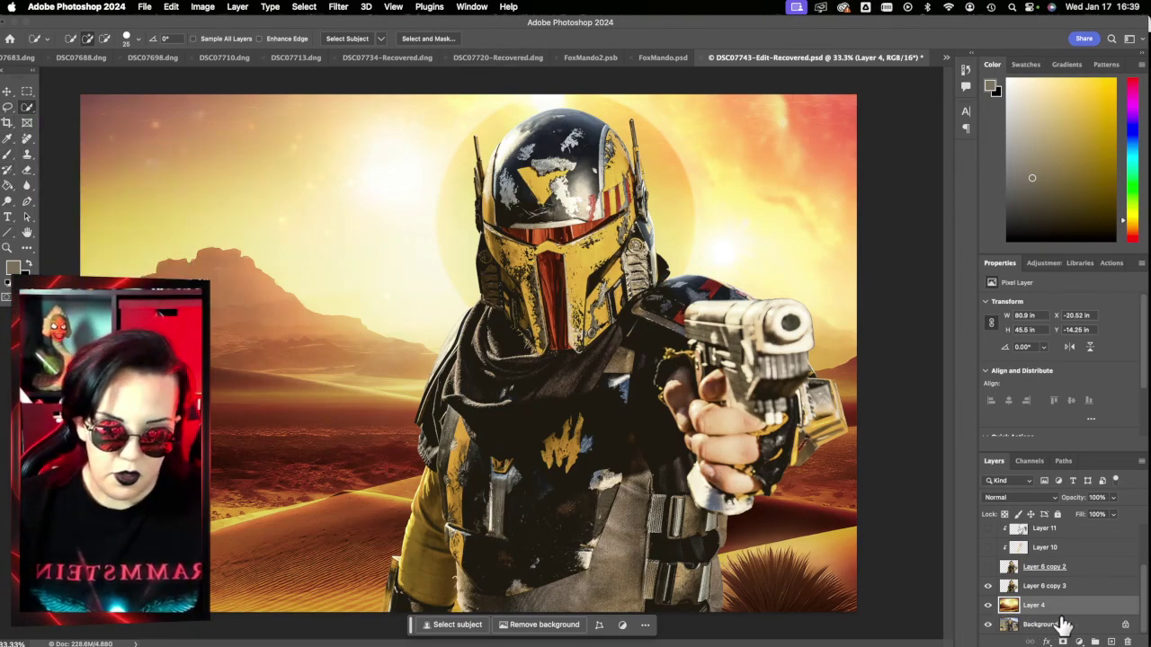
Load the figure layer's outline as a selection, invert it, and view it as a red quick mask
super+click(1009, 606)
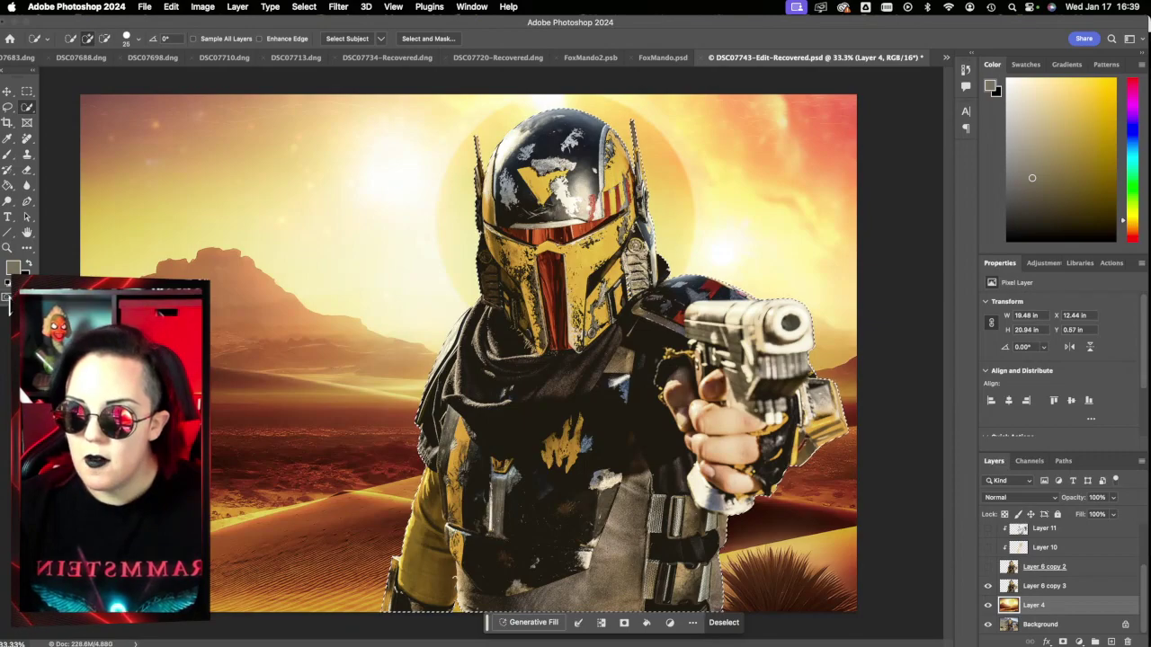
click(304, 8)
click(310, 56)
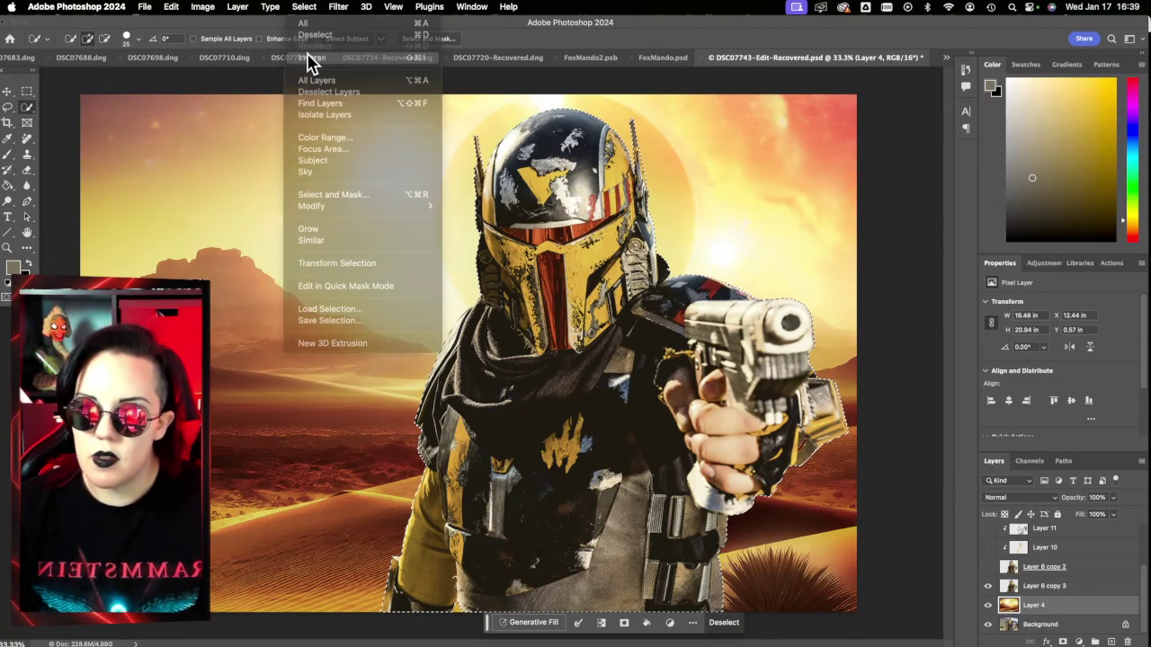
click(6, 299)
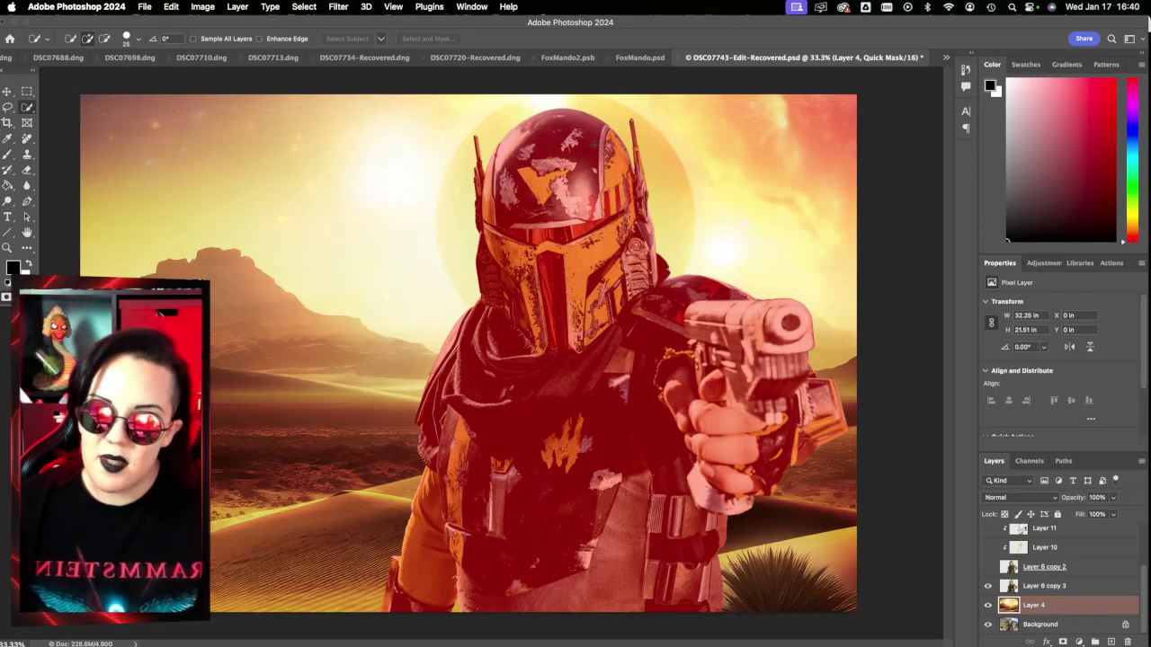
Zoom in on the helmet visor and dome and pan around the figure's edges
click(8, 247)
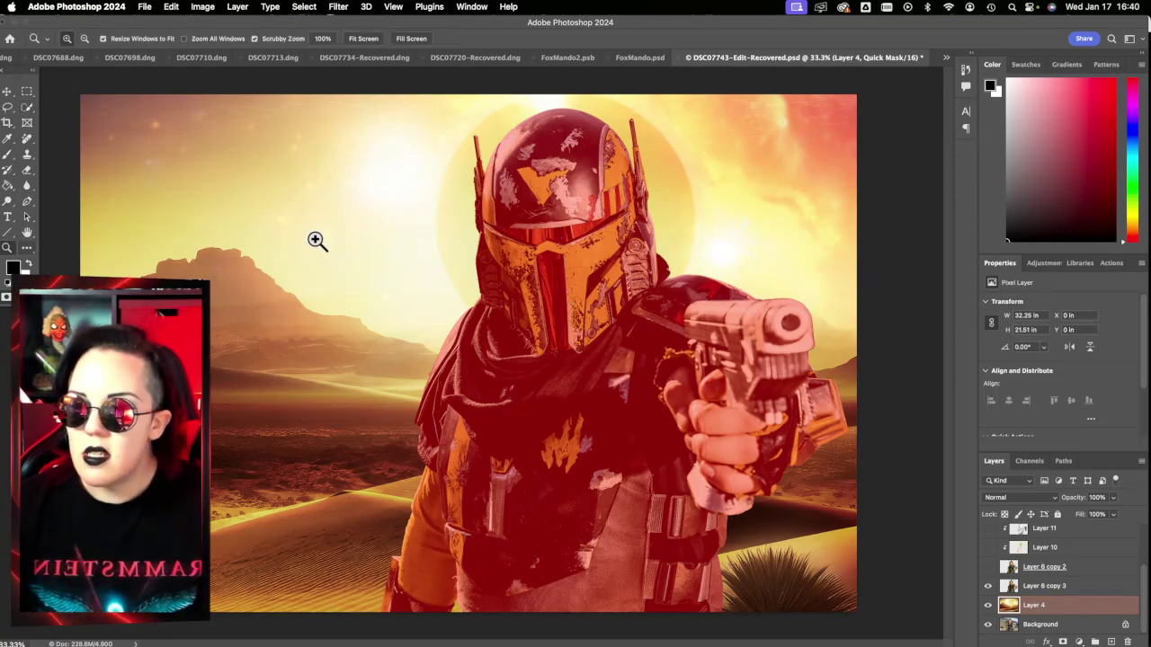
click(599, 210)
scroll(621, 251, up, 5)
click(621, 251)
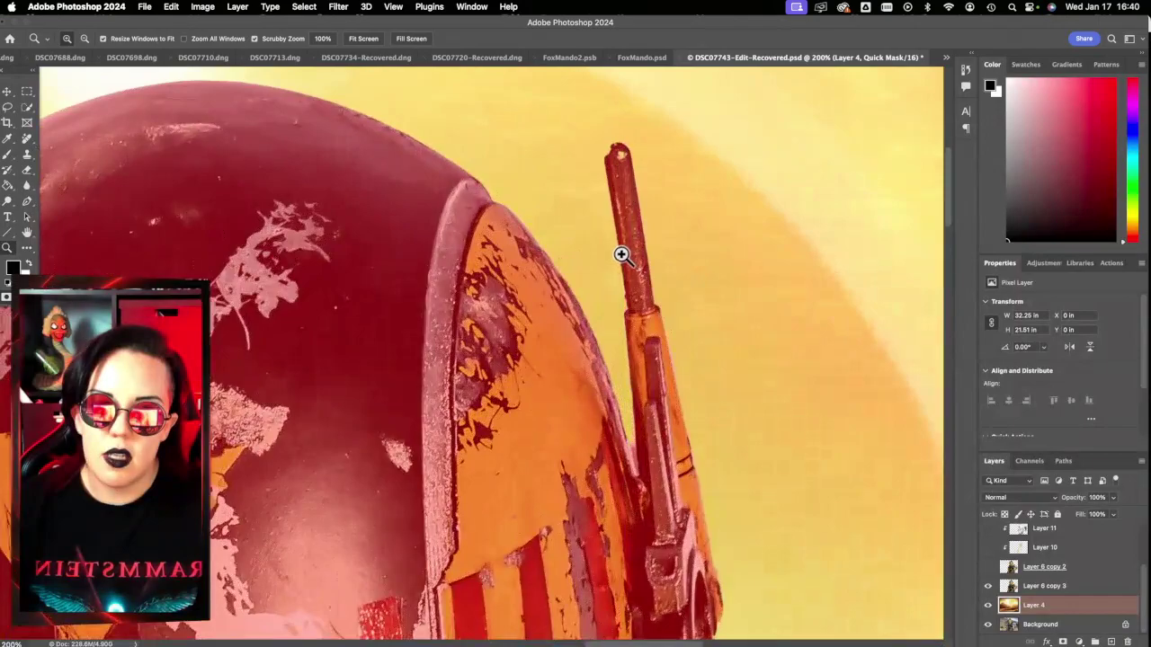
scroll(586, 260, left, 5)
scroll(586, 261, down, 10)
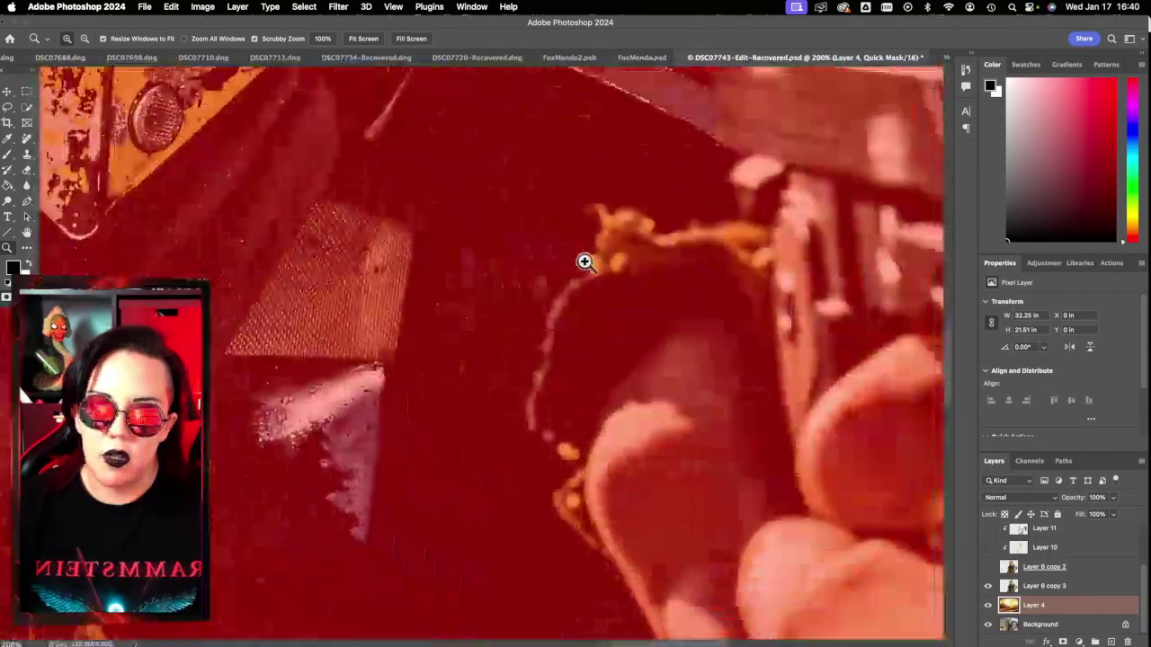
scroll(585, 262, up, 5)
scroll(393, 278, down, 5)
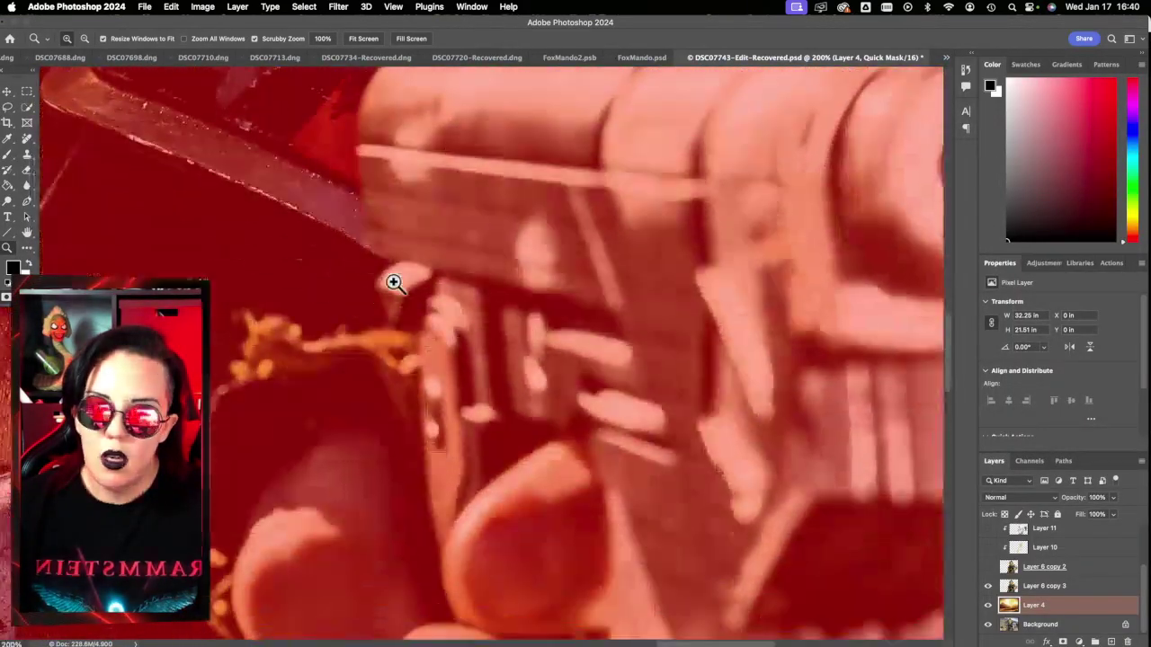
scroll(393, 278, right, 5)
scroll(393, 282, down, 3)
scroll(258, 234, left, 3)
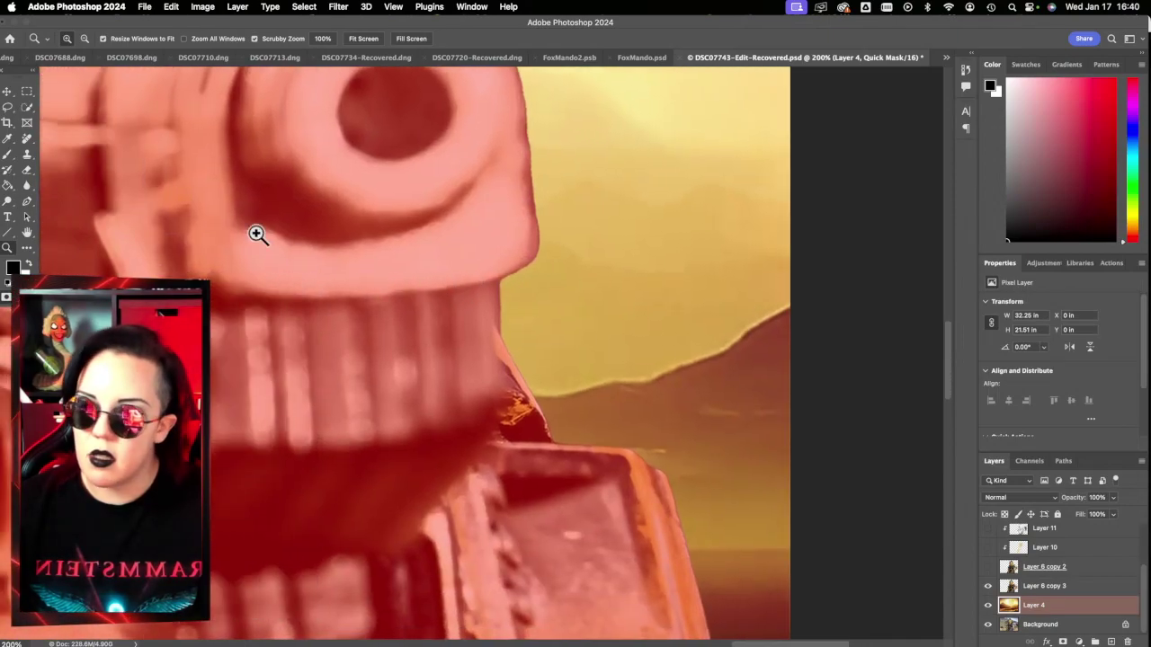
Paint white with the Brush on the quick mask near the neck, then undo both strokes
click(8, 155)
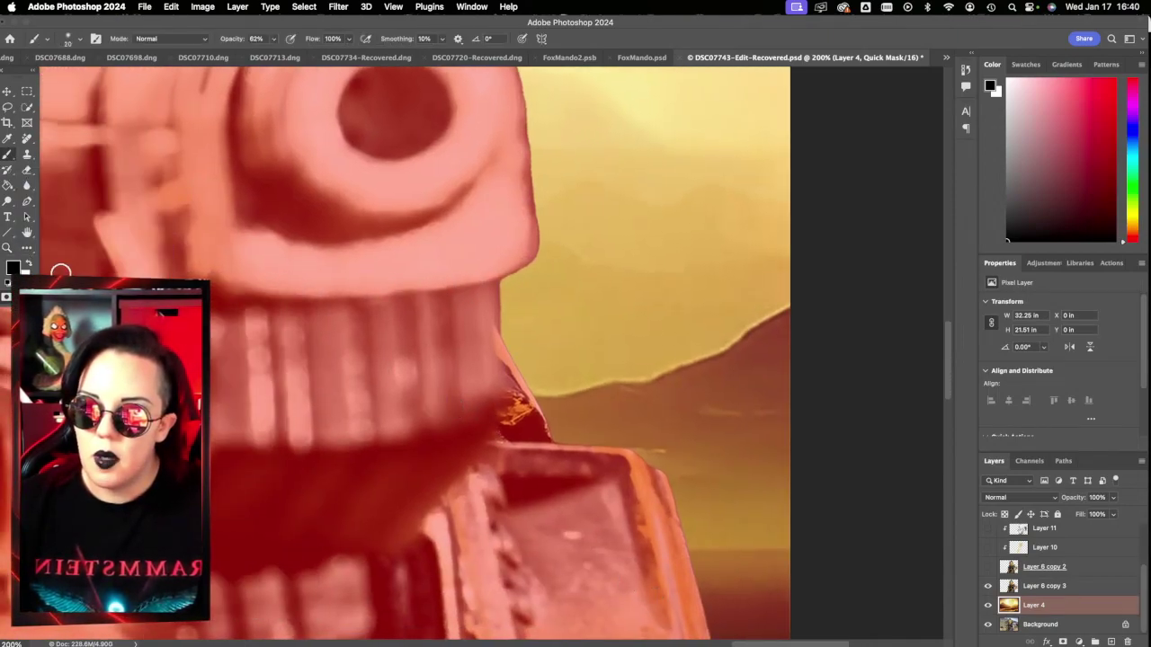
click(28, 264)
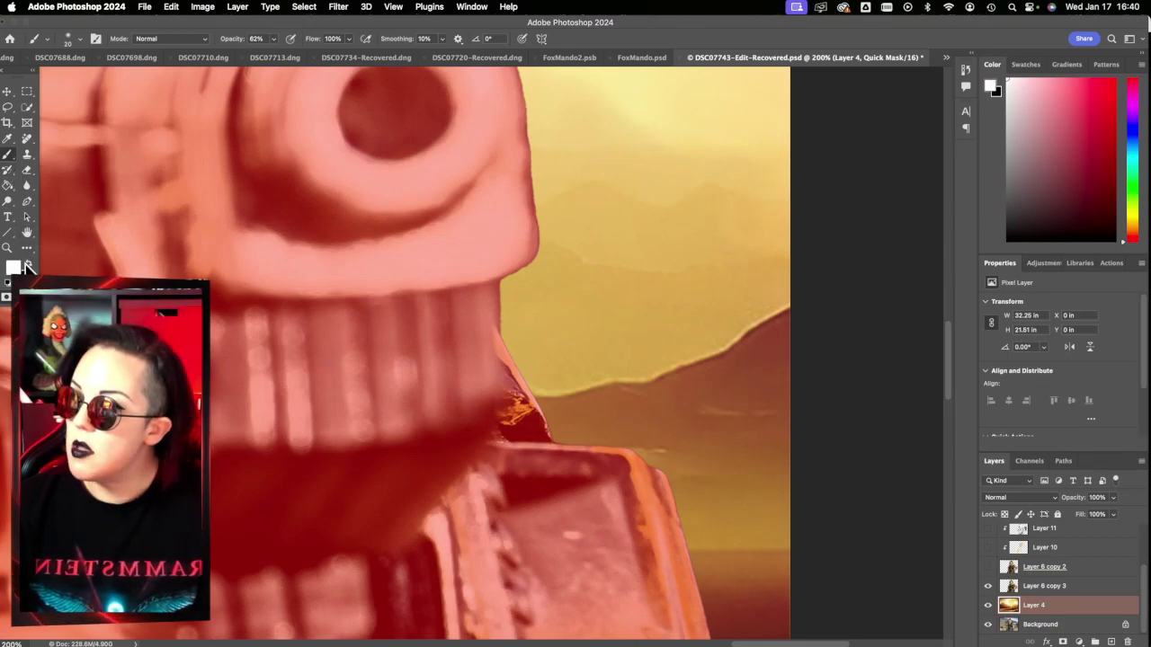
mouse_move(444, 411)
mouse_down()
mouse_move(387, 333)
mouse_move(342, 393)
mouse_move(430, 403)
mouse_move(427, 267)
mouse_move(416, 251)
mouse_move(511, 266)
mouse_move(450, 272)
mouse_move(529, 251)
mouse_up()
key(super+z)
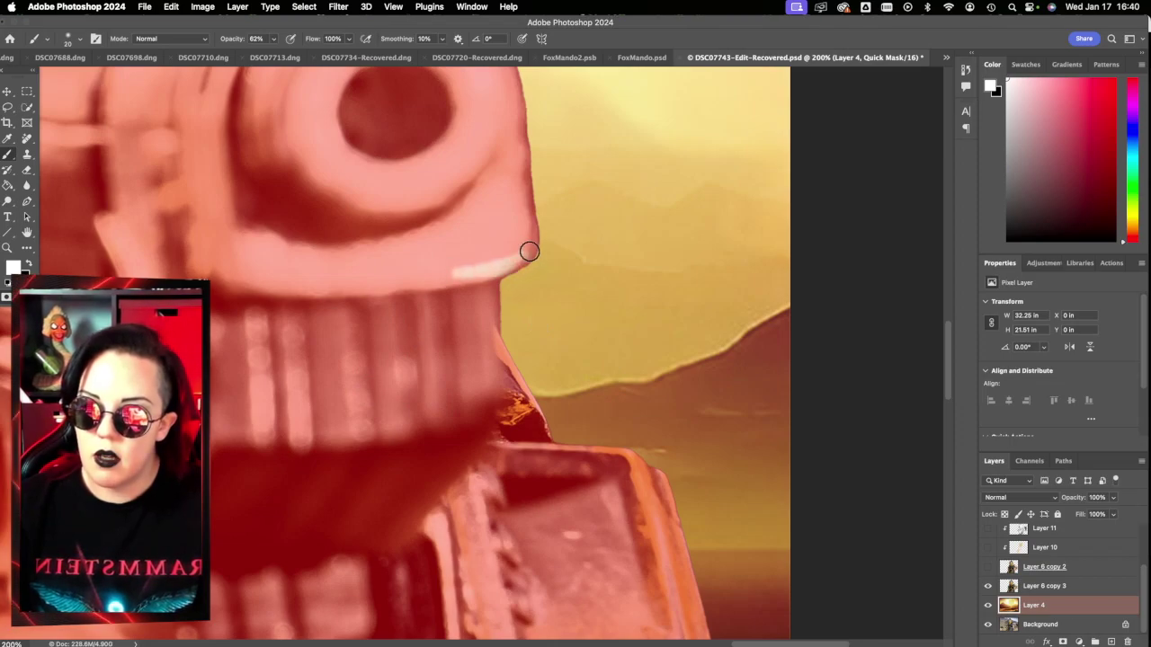
key(super+z)
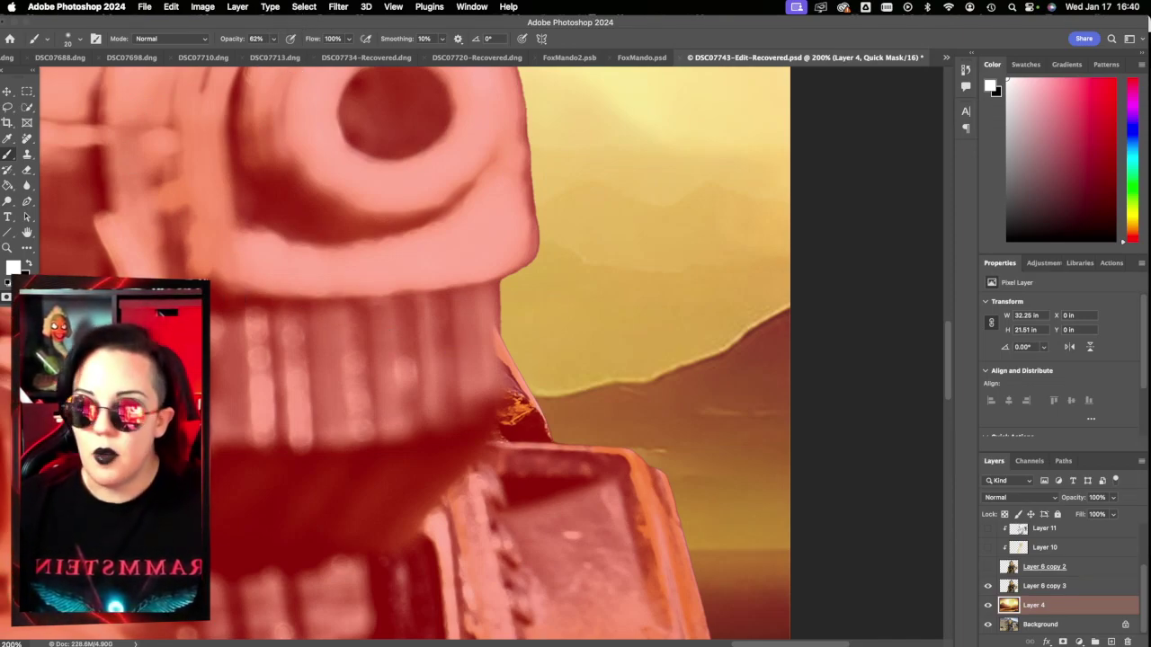
Exit quick mask, hide Layer 6 copy 3, deselect, and zoom out to 33.3%
key(q)
click(988, 587)
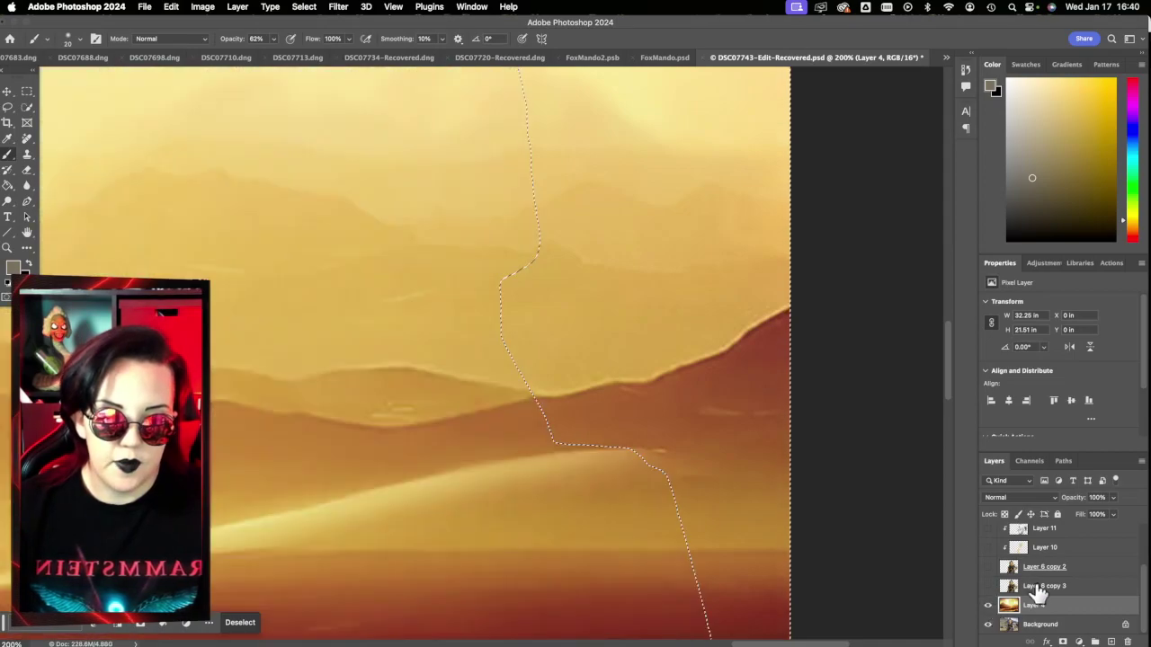
key(ctrl+d)
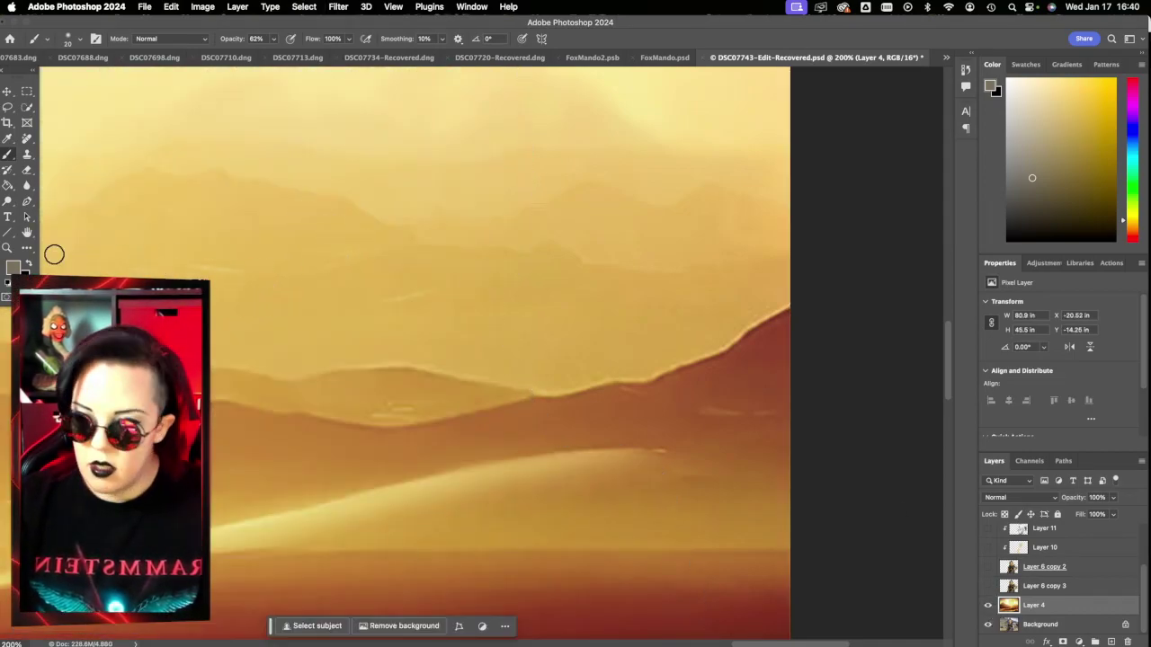
click(8, 248)
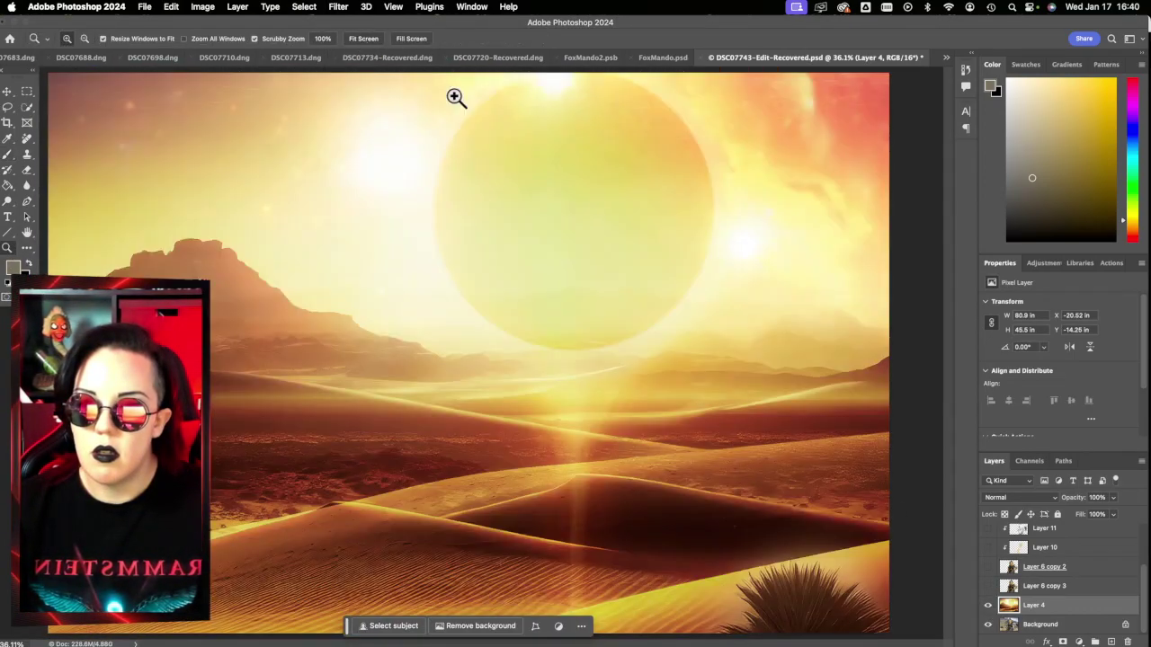
click(363, 38)
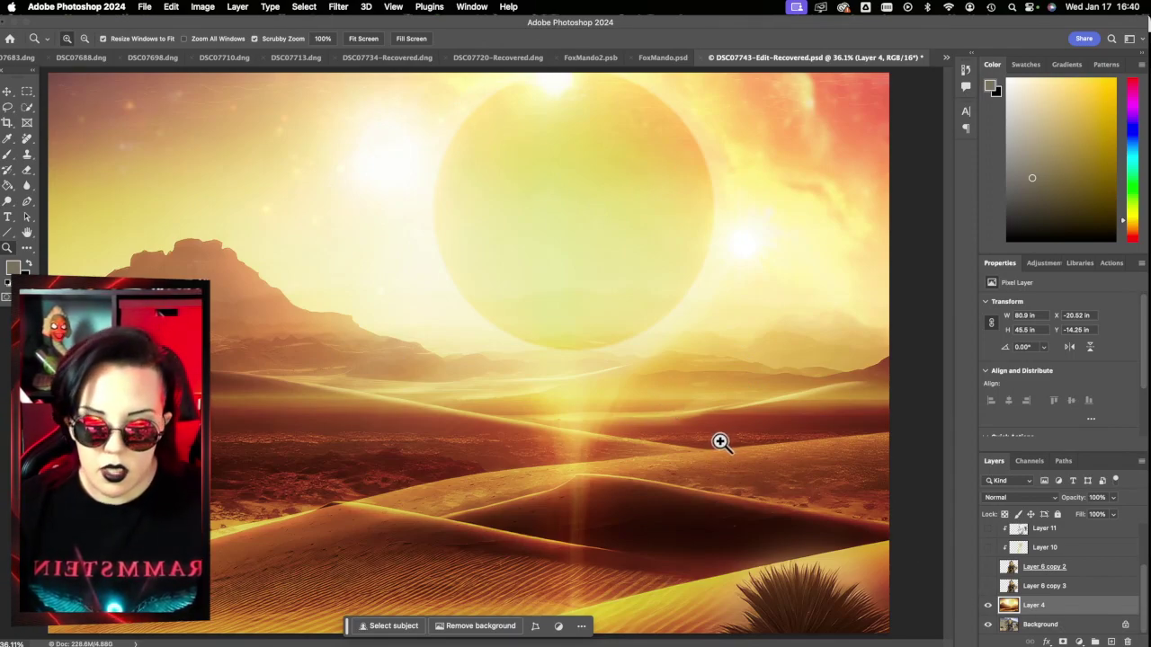
alt+click(670, 444)
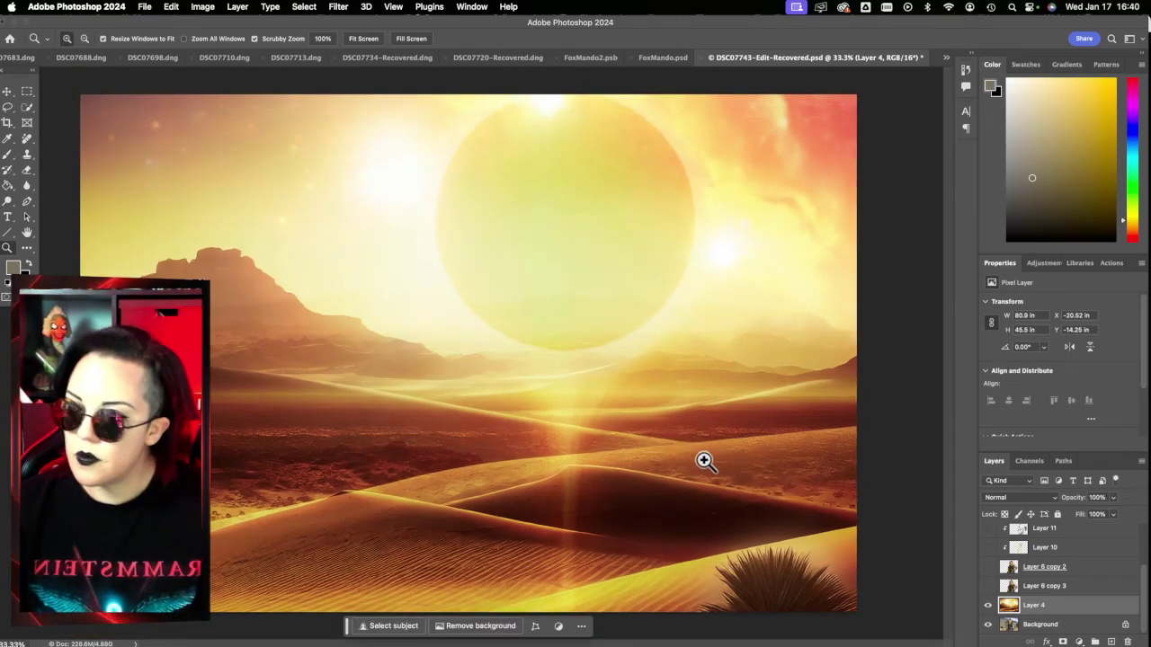
Compare the cutout figure against the original photo, then restore the figure and desert Layer 4
click(988, 586)
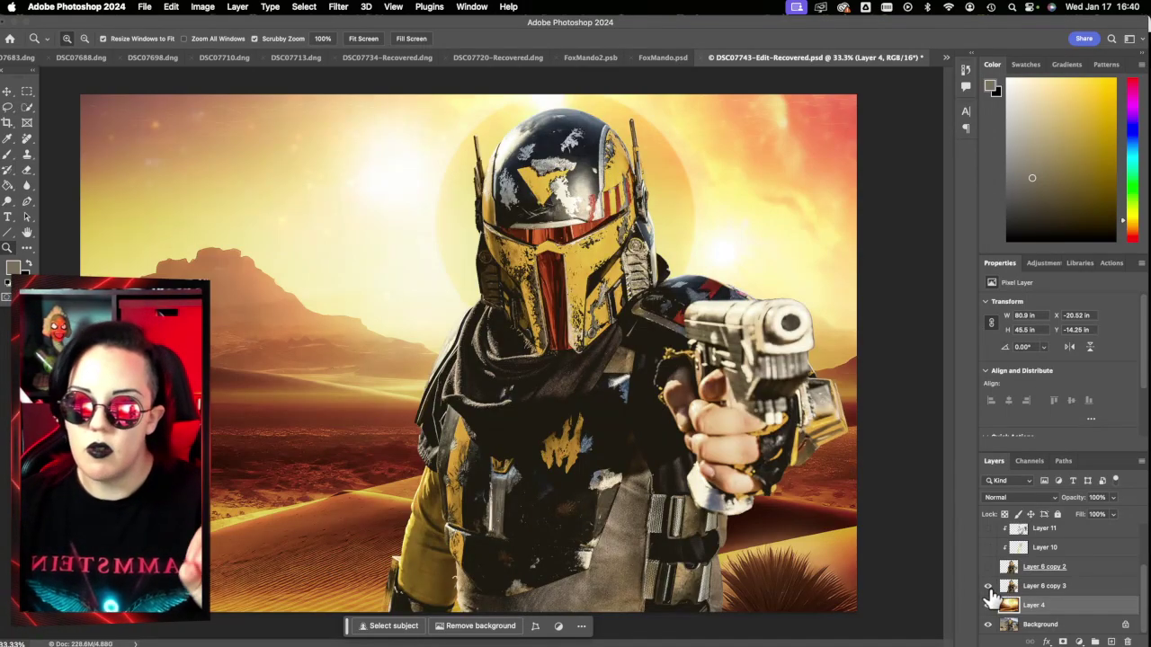
click(988, 605)
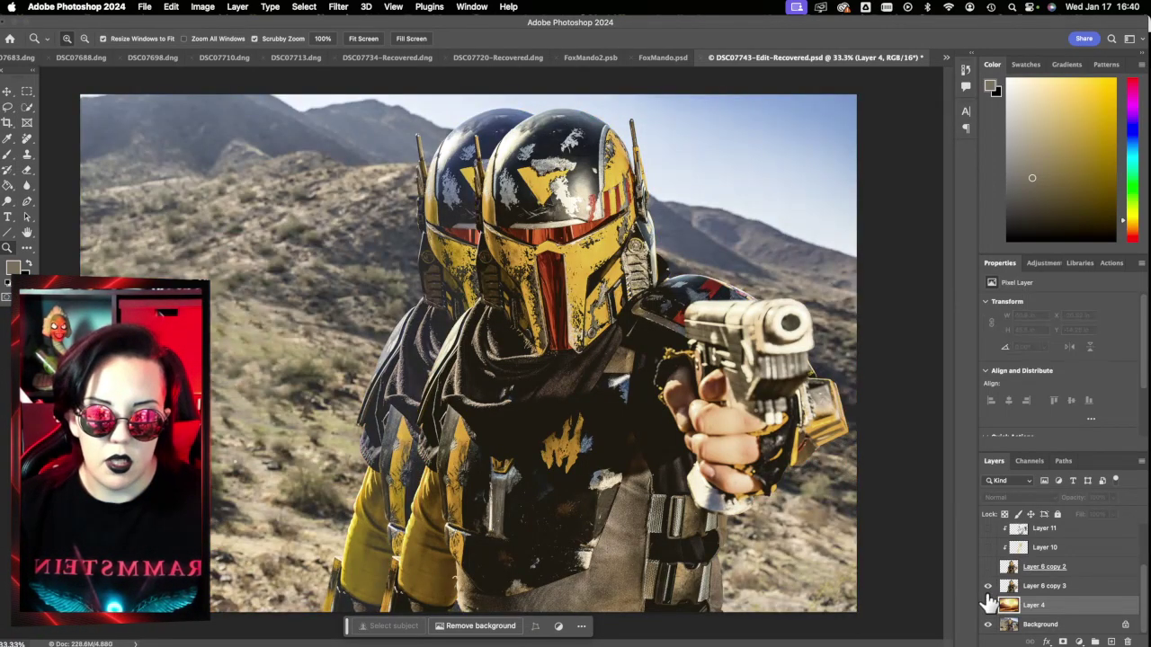
click(989, 586)
click(988, 586)
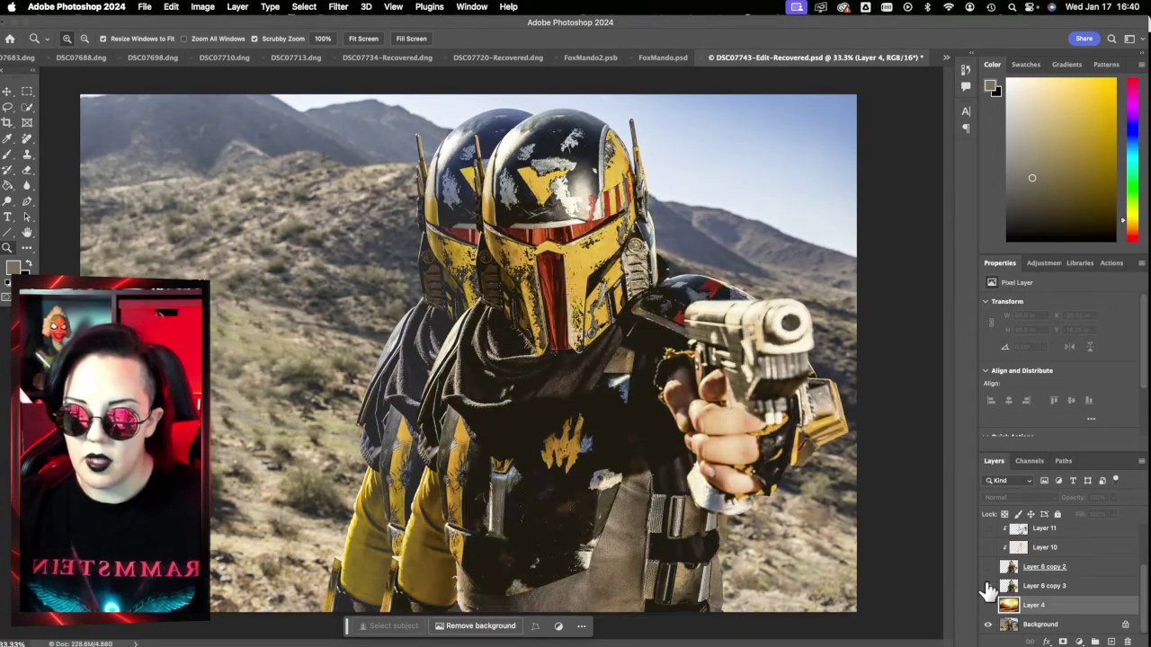
click(988, 586)
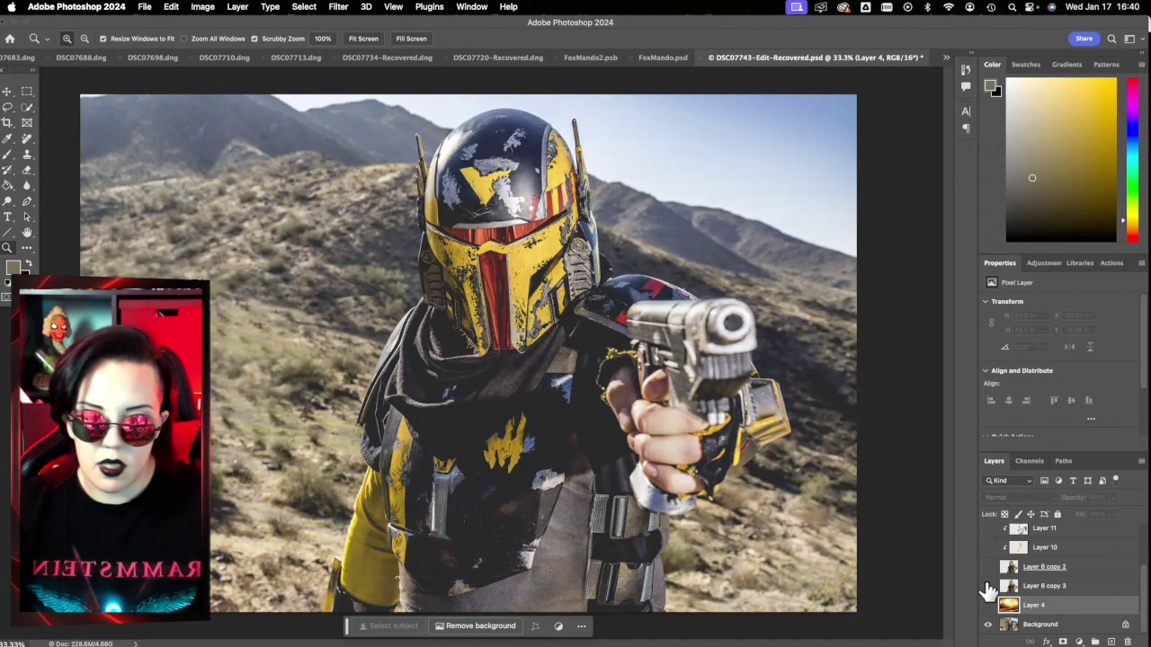
click(988, 586)
click(988, 604)
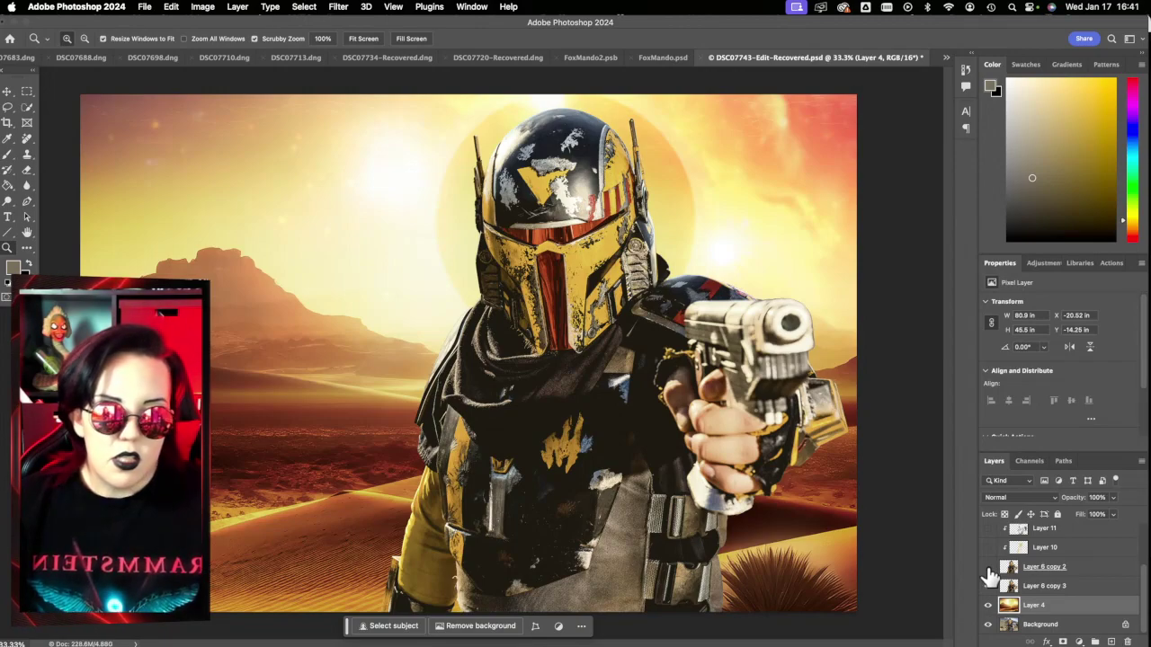
Select Layer 6 copy 2 then Layer 6 copy 3, and turn on the soft-light Layer 6 copy 2
click(1078, 571)
click(1082, 588)
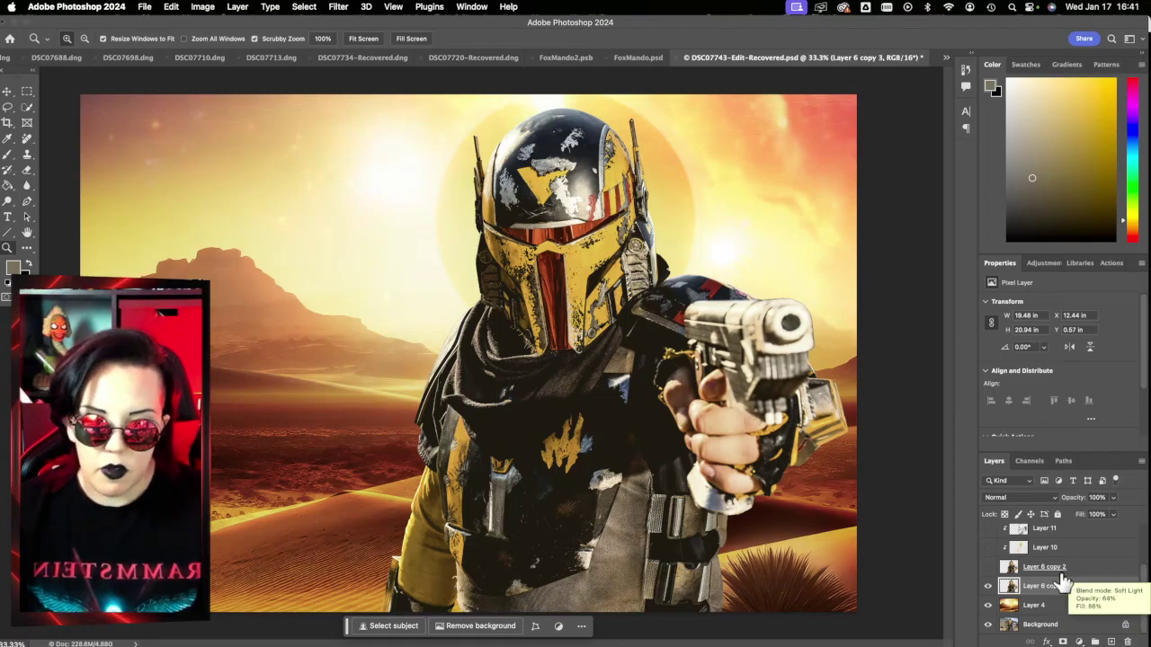
click(988, 568)
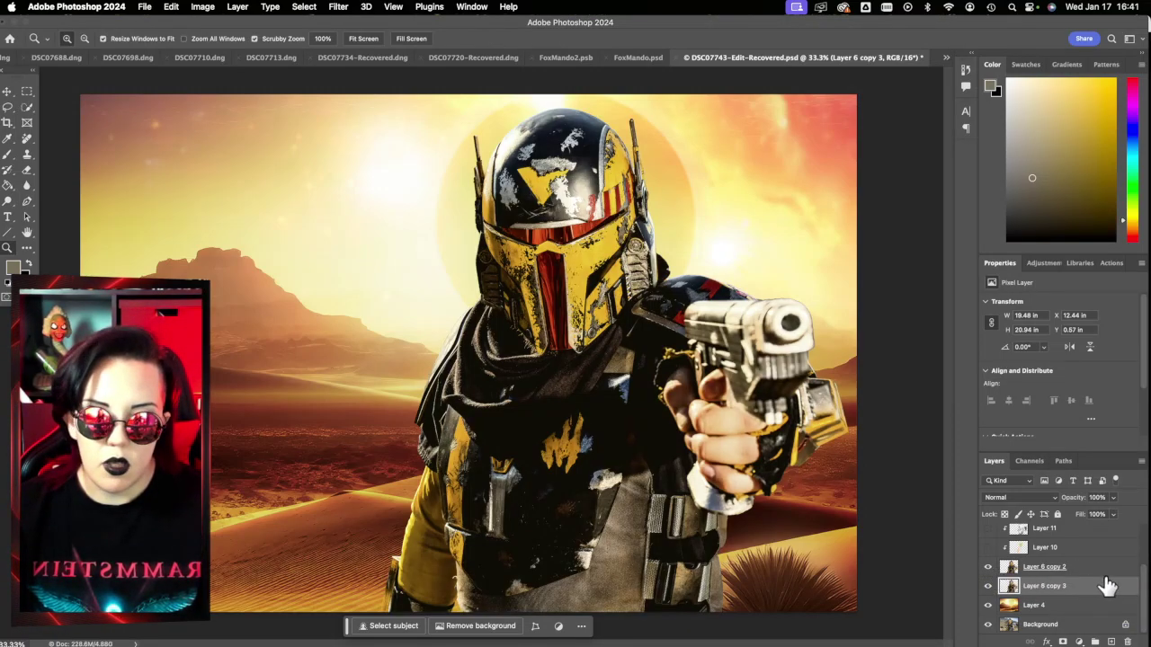
click(338, 9)
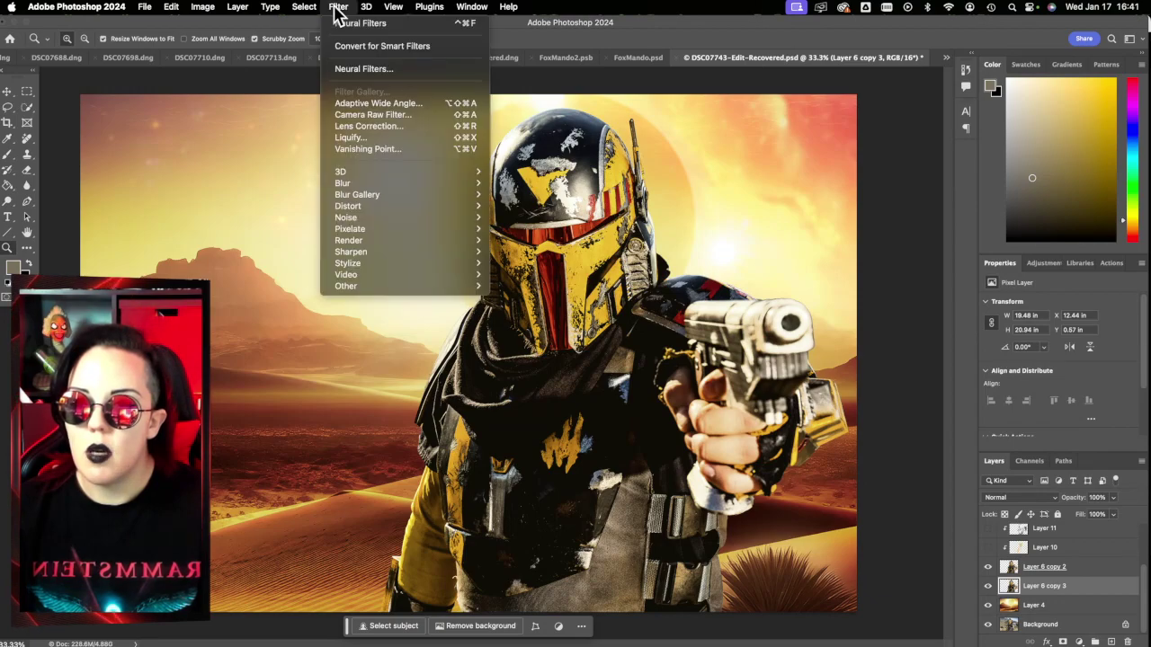
click(364, 69)
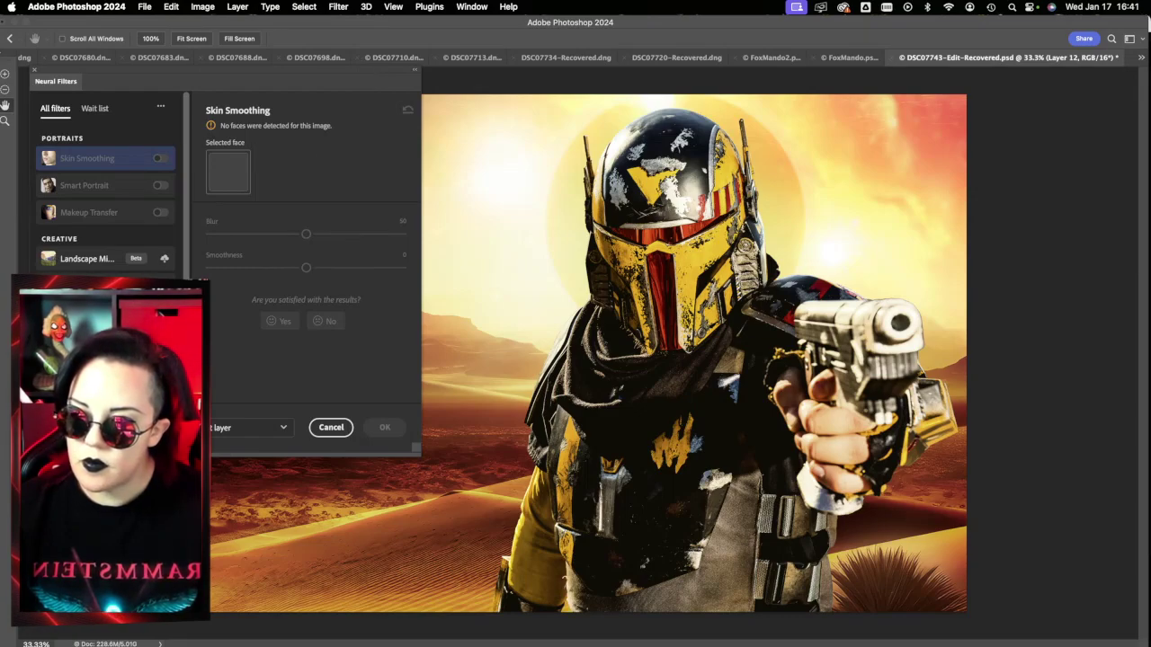
drag(154, 82, 356, 74)
click(360, 323)
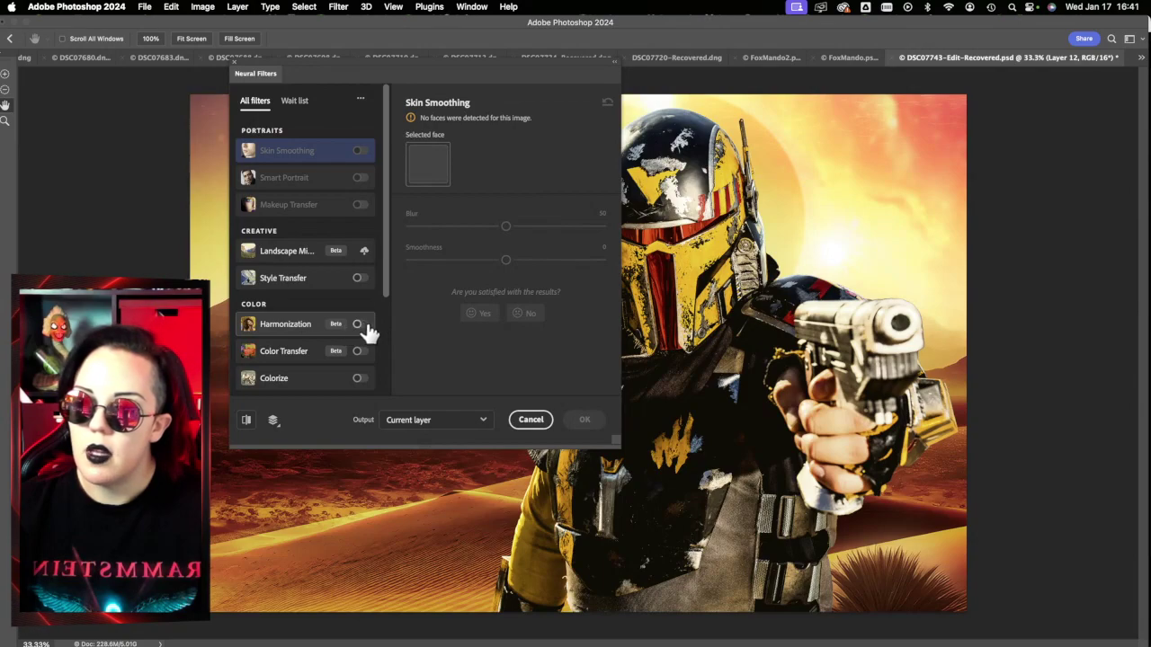
click(543, 216)
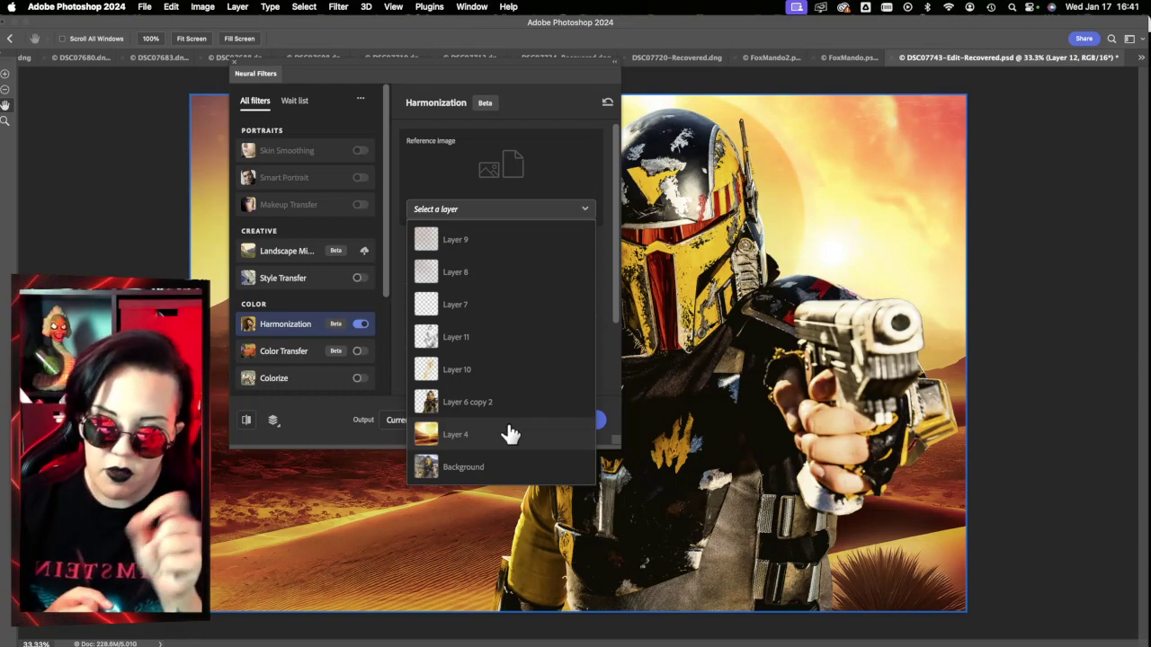
click(504, 436)
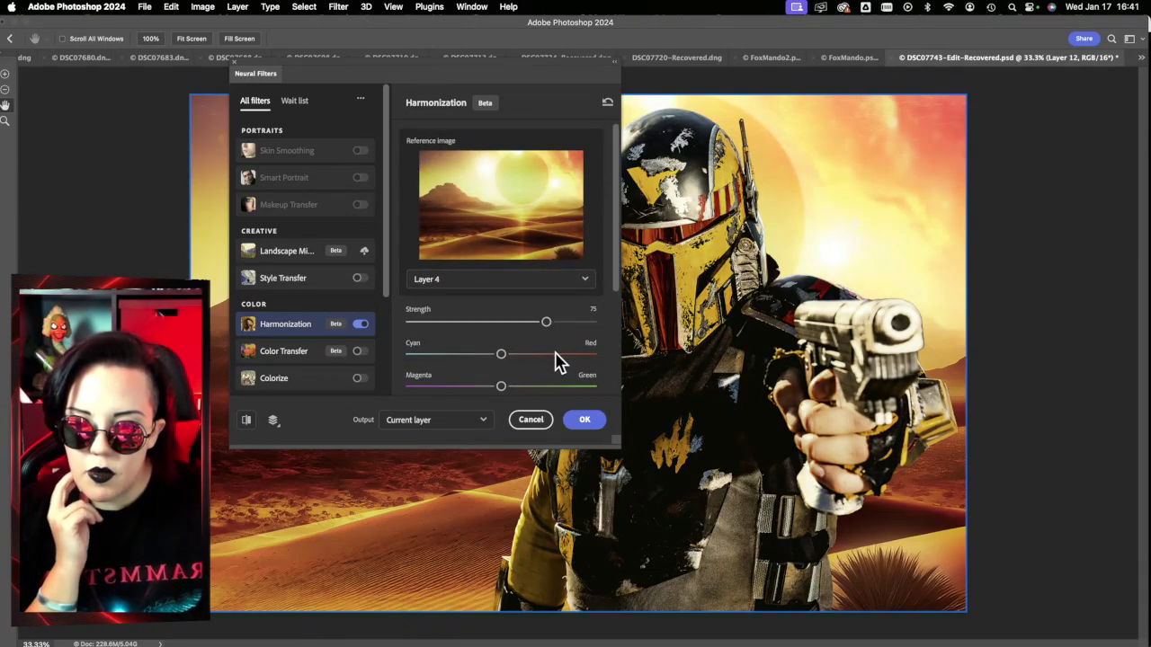
click(532, 419)
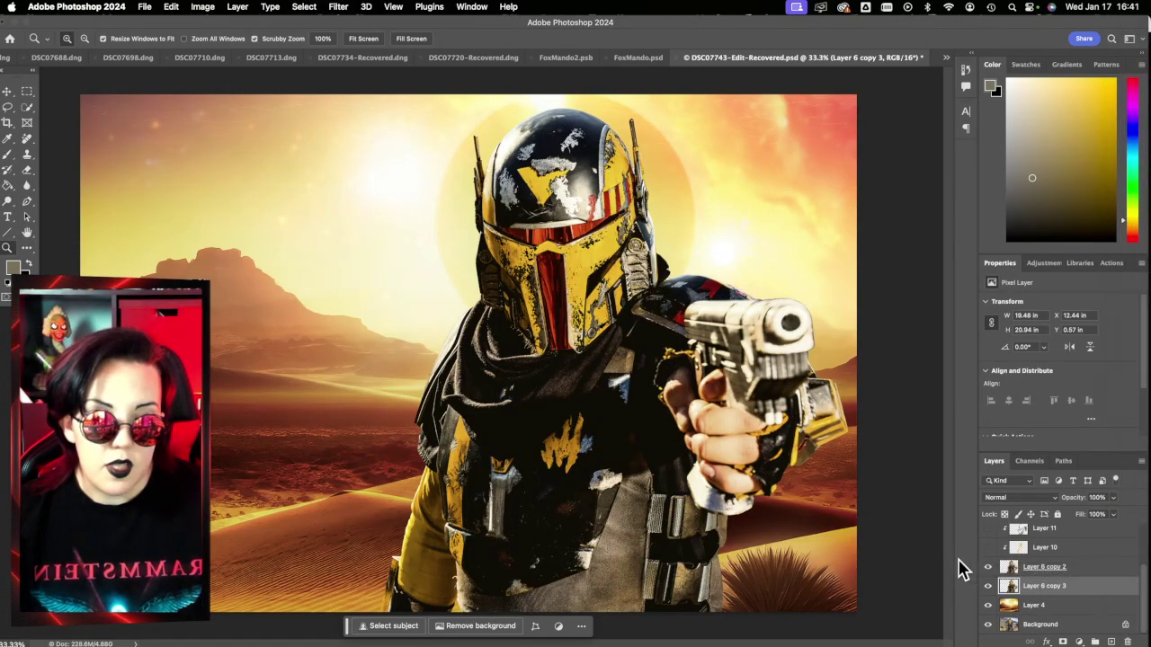
Compare Layer 6 copy 2 on and off, then select the Hard Light Layer 10
click(1044, 568)
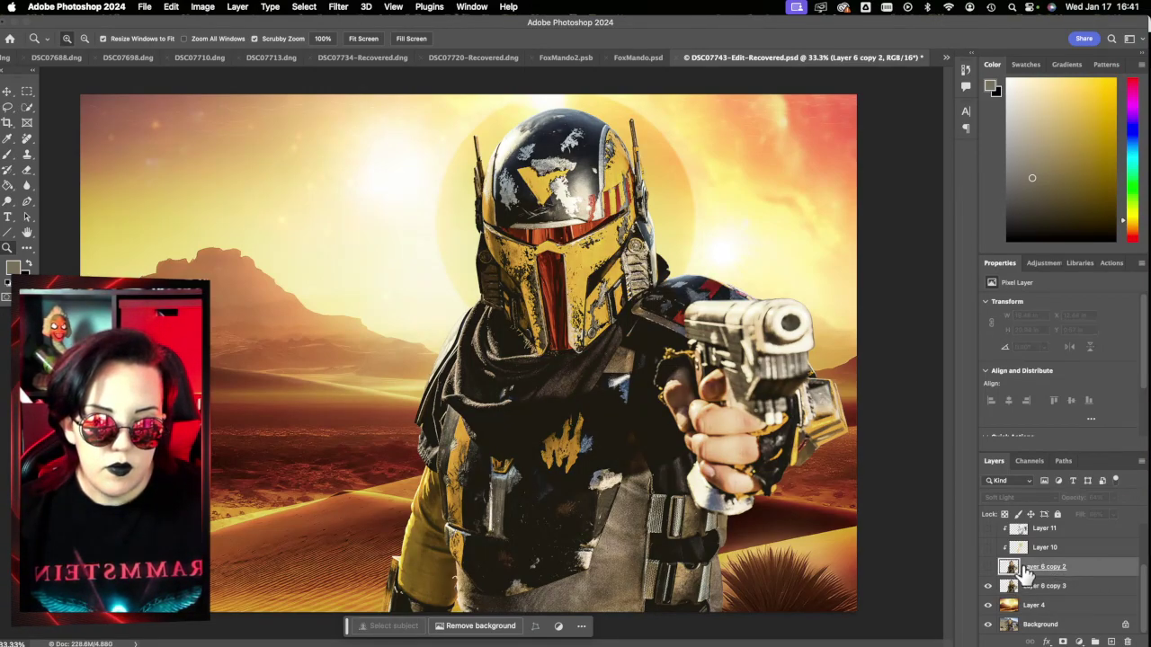
click(989, 567)
click(989, 567)
click(988, 568)
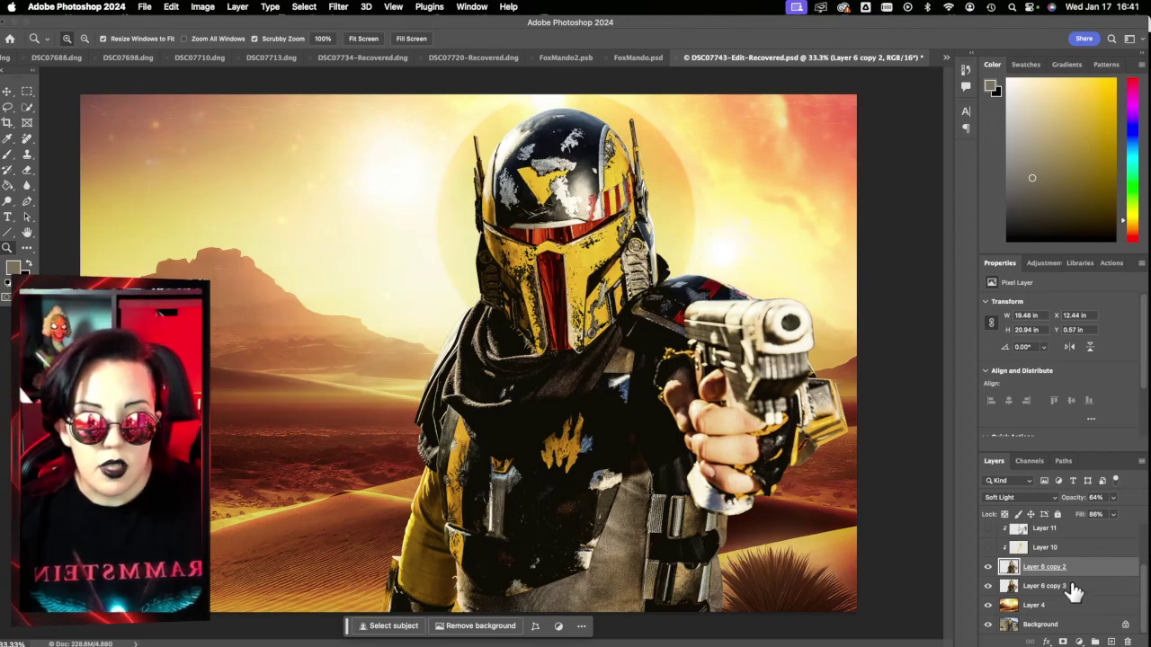
click(1083, 552)
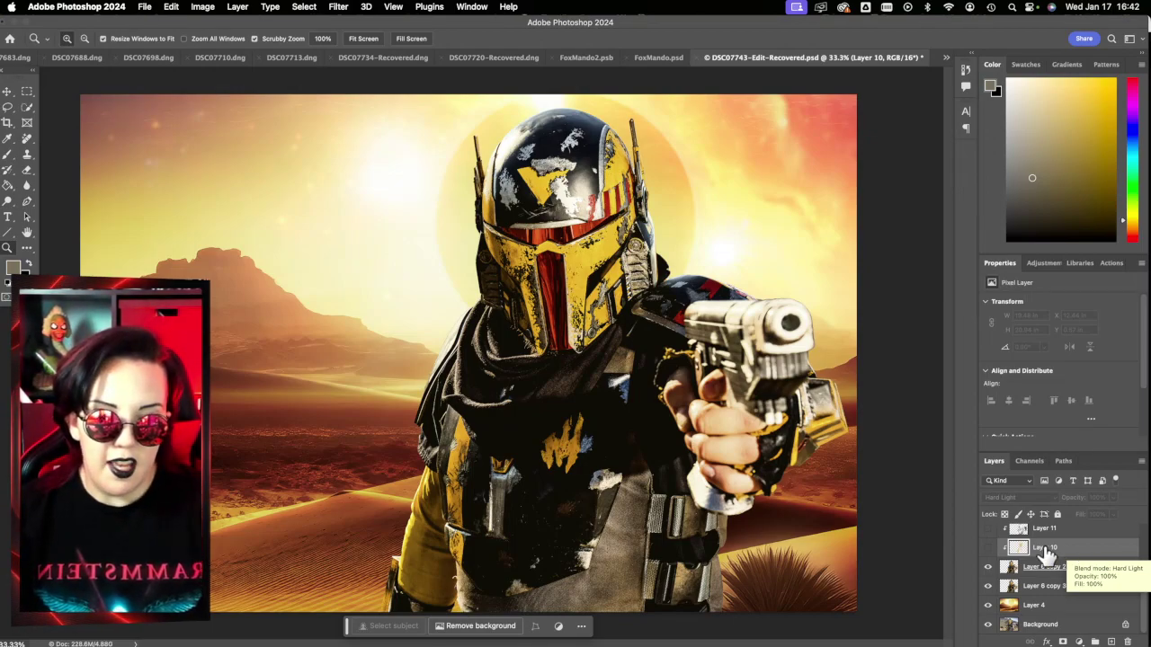
Hide Layer 6 copy 2, Layer 6 copy 3, desert Layer 4 and the Background, leaving transparency
scroll(1043, 553, up, 2)
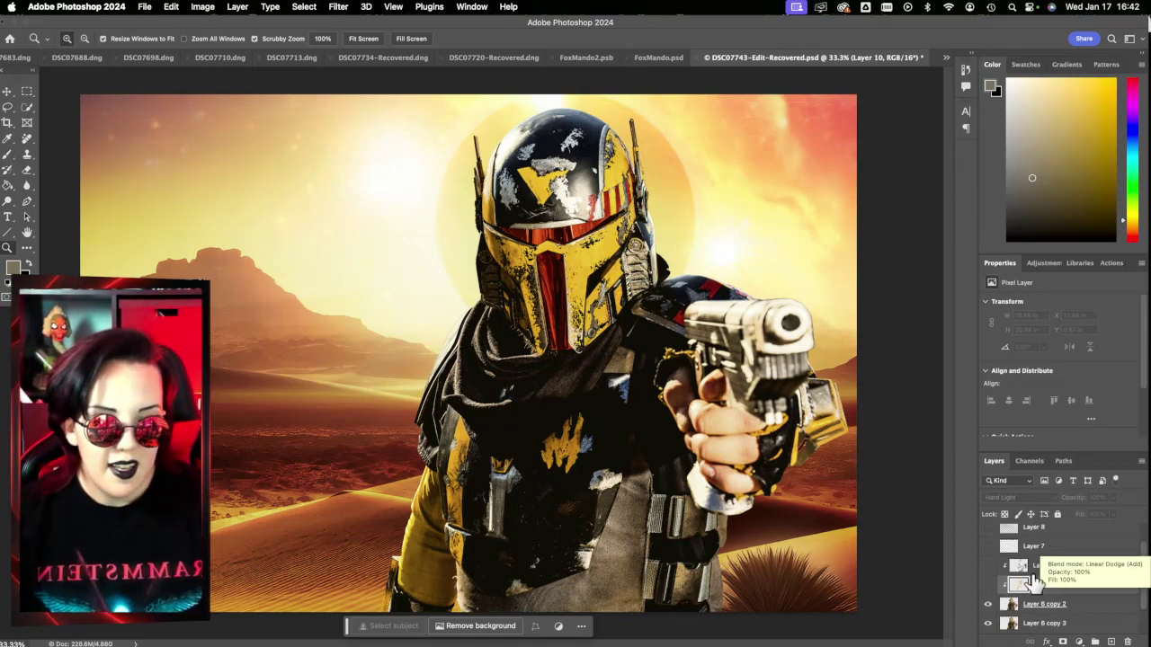
click(988, 604)
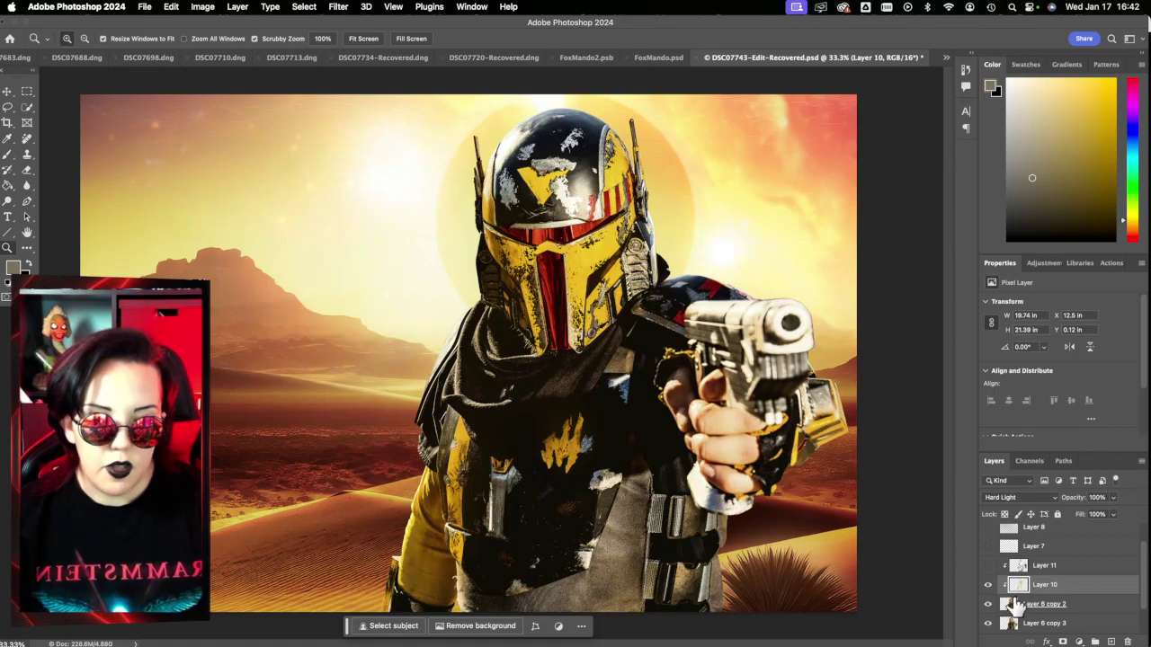
click(988, 623)
click(989, 627)
scroll(1043, 612, down, 1)
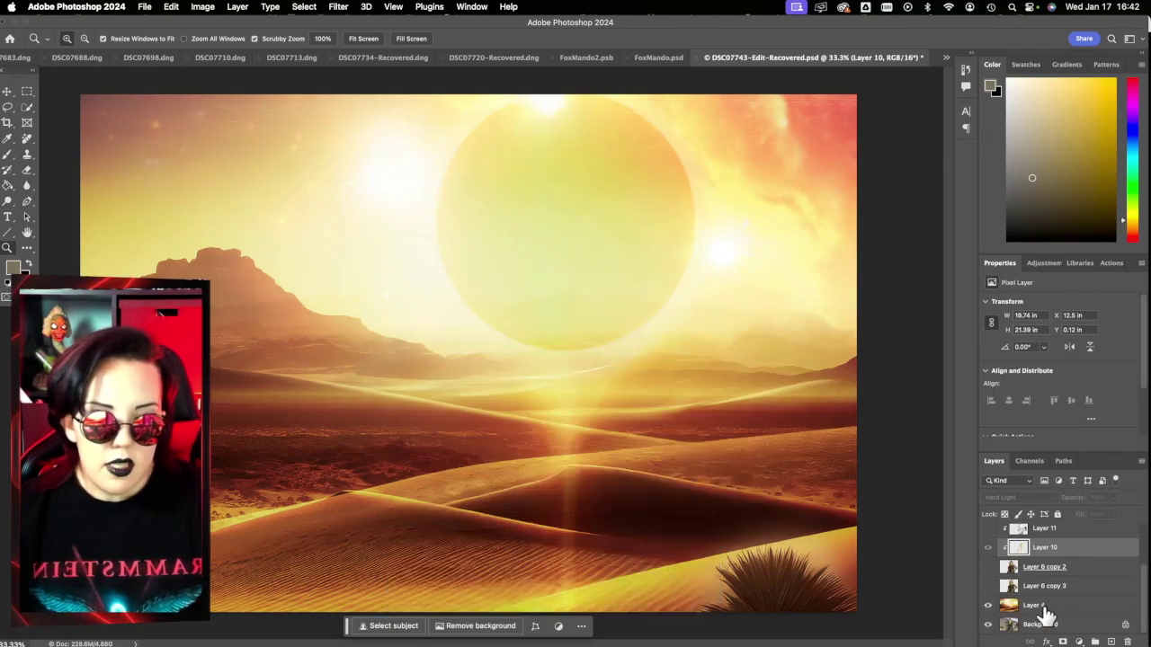
click(989, 617)
click(989, 630)
Show Layer 11, Layer 6 copy 2 and Layer 6 copy 3 against the transparent backdrop
scroll(1047, 607, up, 1)
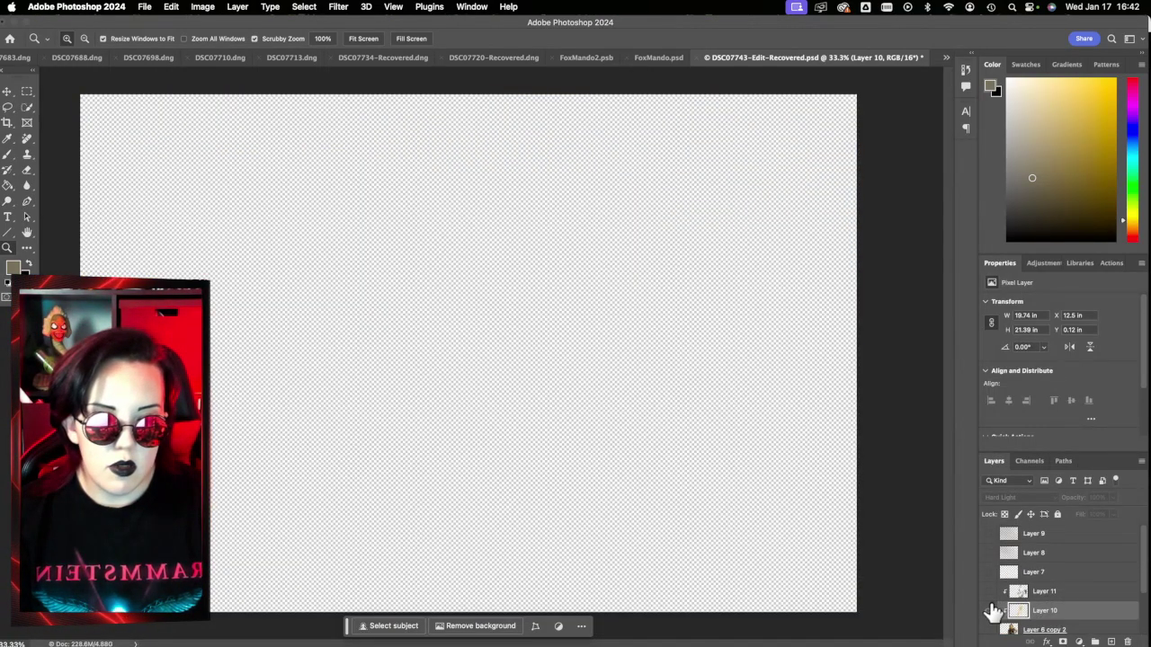
click(989, 629)
click(988, 590)
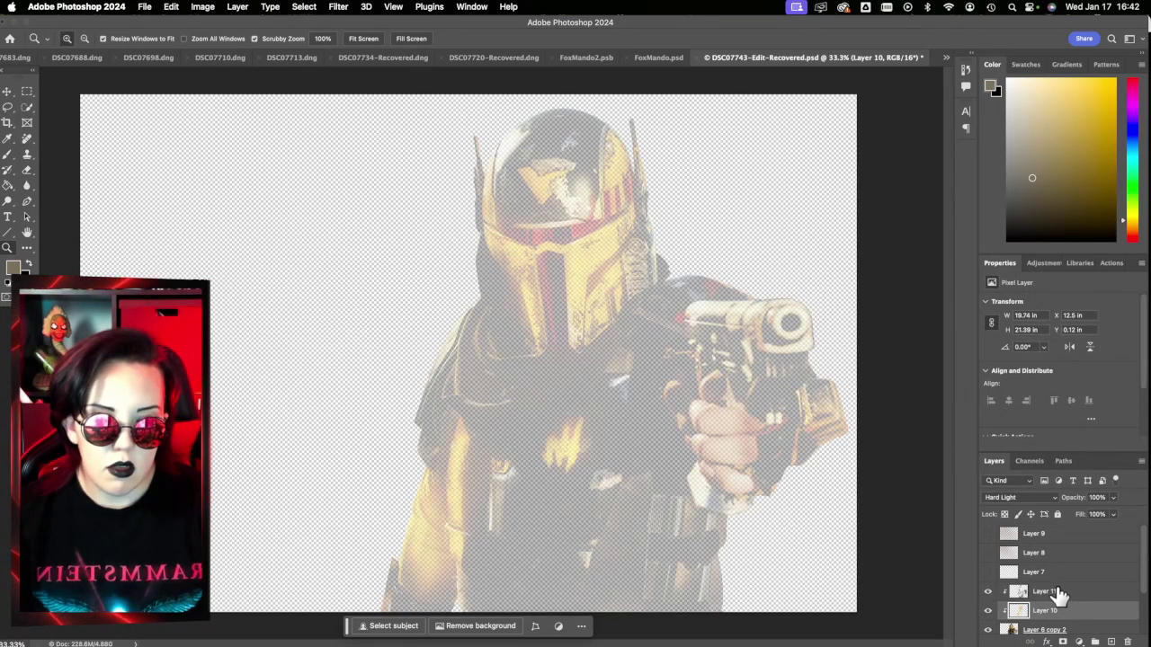
scroll(1059, 595, down, 3)
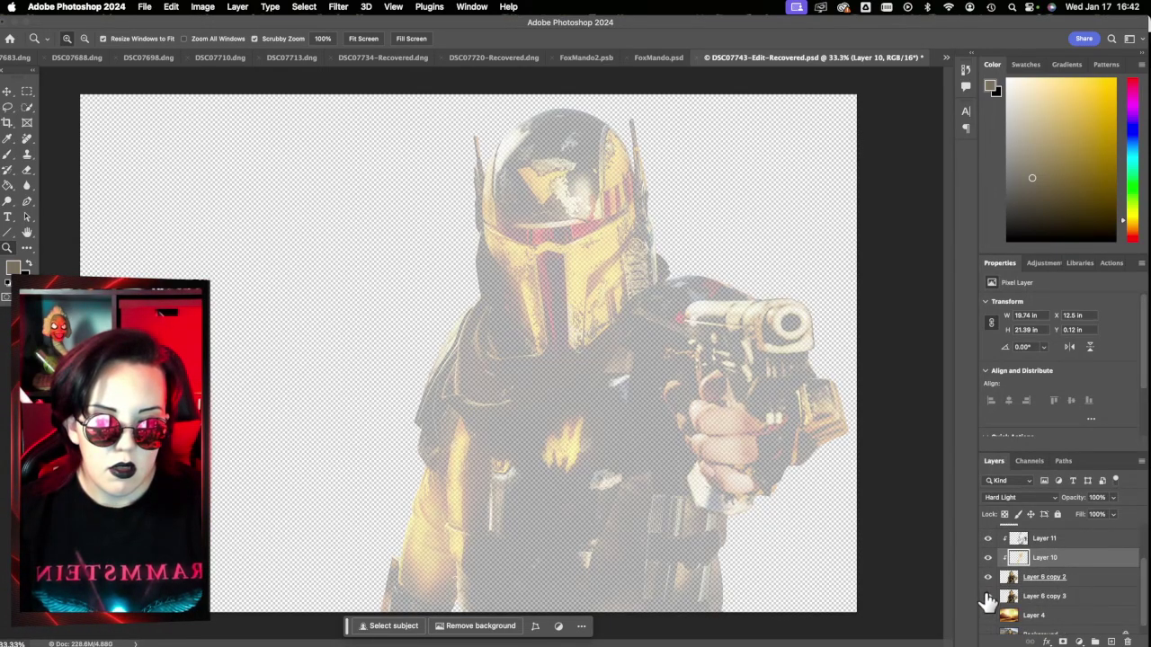
click(988, 597)
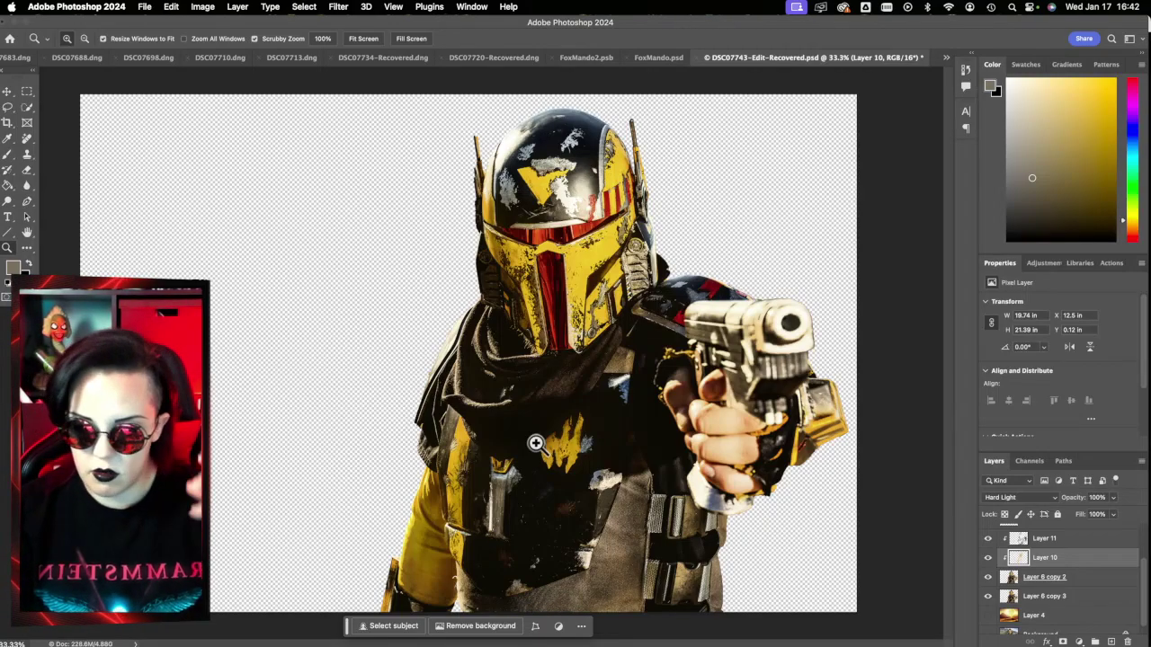
Compare the torso with Layer 11 on and off, leaving Layer 11 visible
click(987, 543)
click(988, 542)
click(987, 542)
click(988, 542)
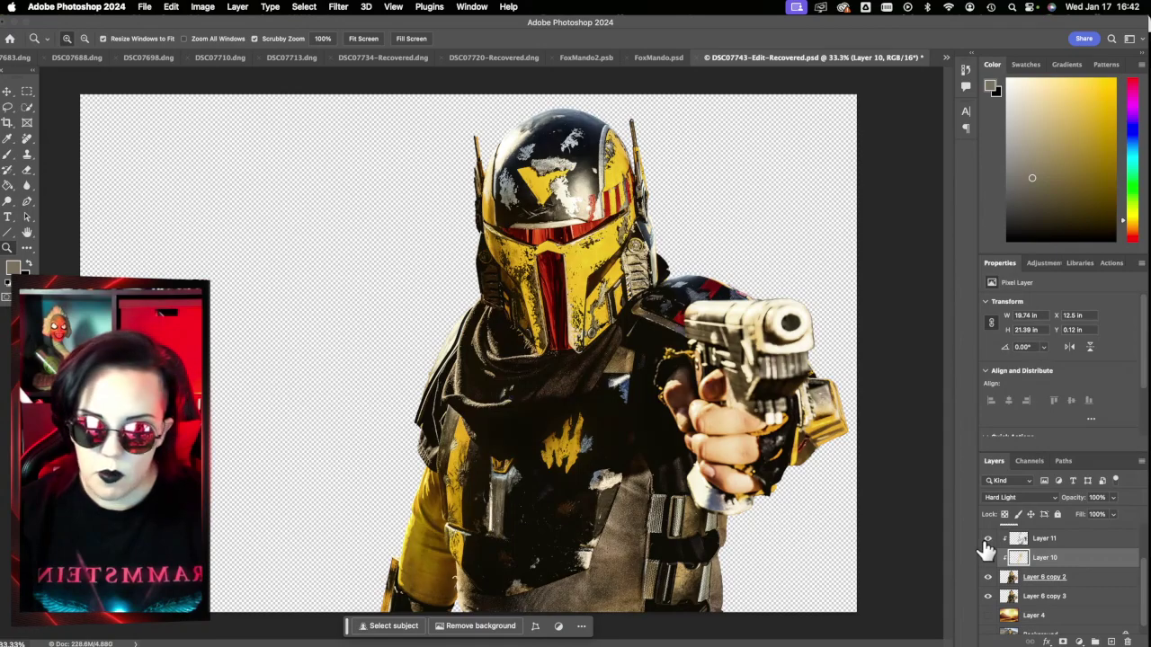
click(987, 542)
click(987, 543)
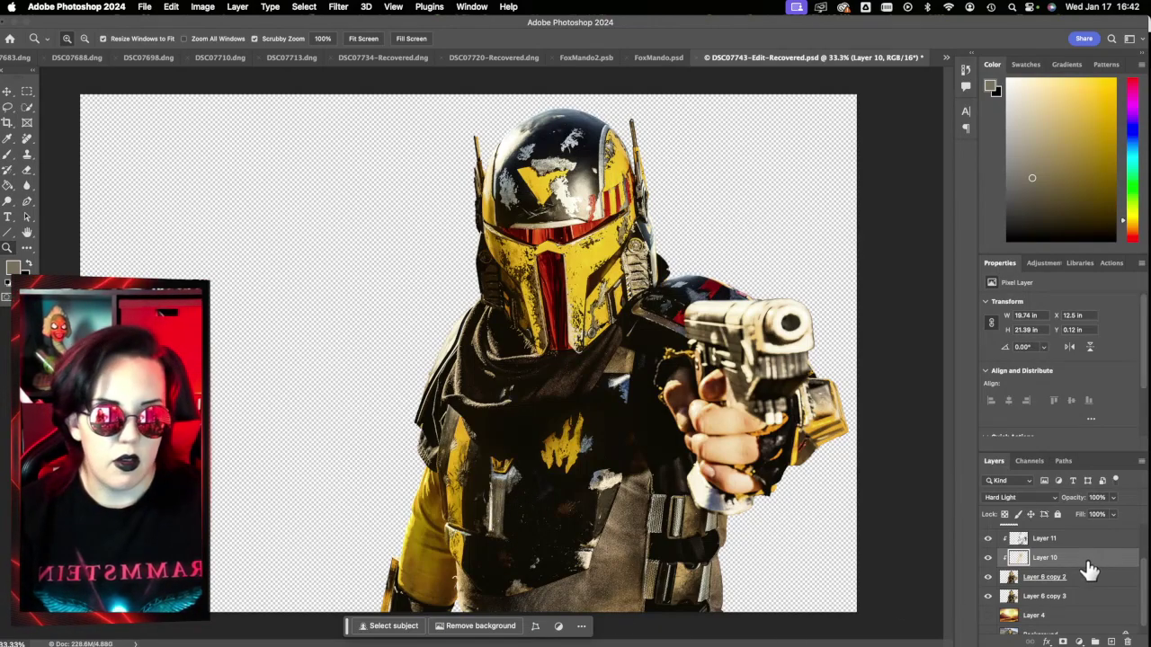
scroll(1090, 572, down, 3)
scroll(1084, 603, up, 3)
scroll(1095, 601, down, 1)
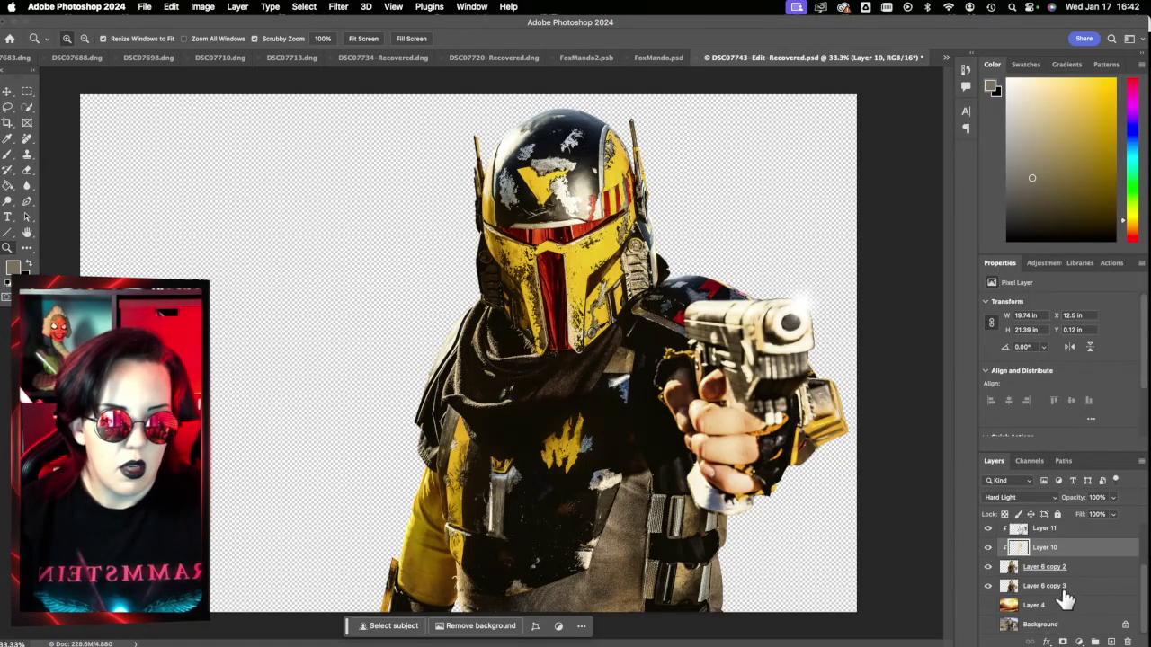
click(989, 607)
scroll(1047, 605, up, 3)
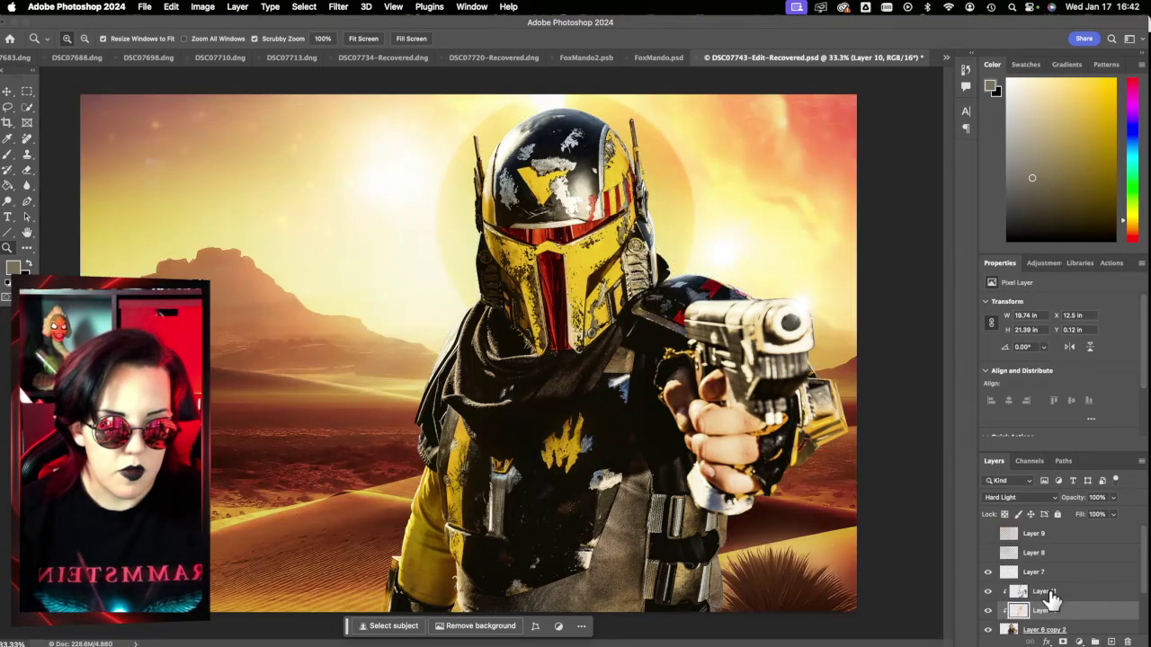
click(988, 534)
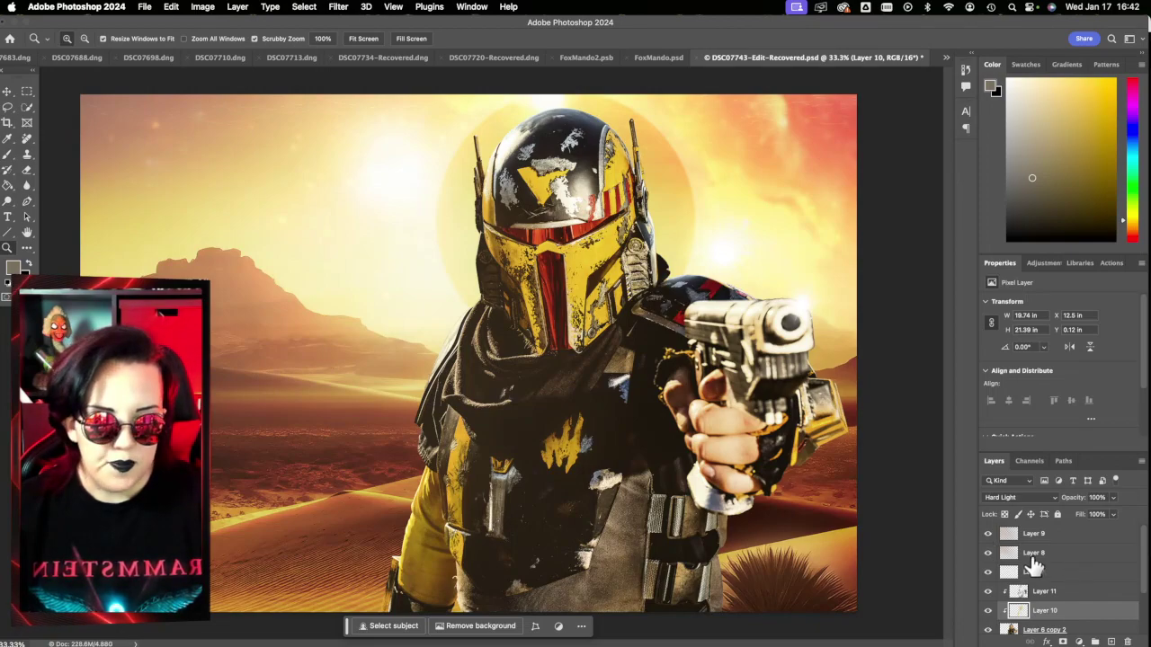
click(988, 536)
click(988, 536)
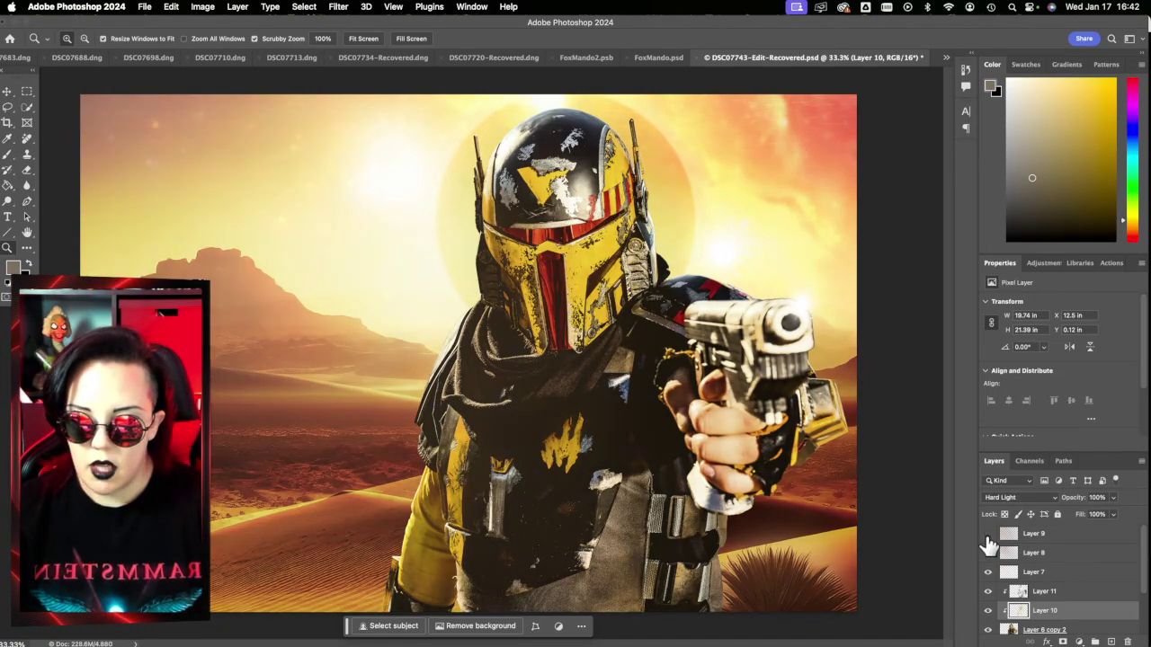
click(988, 536)
click(989, 536)
click(988, 536)
click(988, 536)
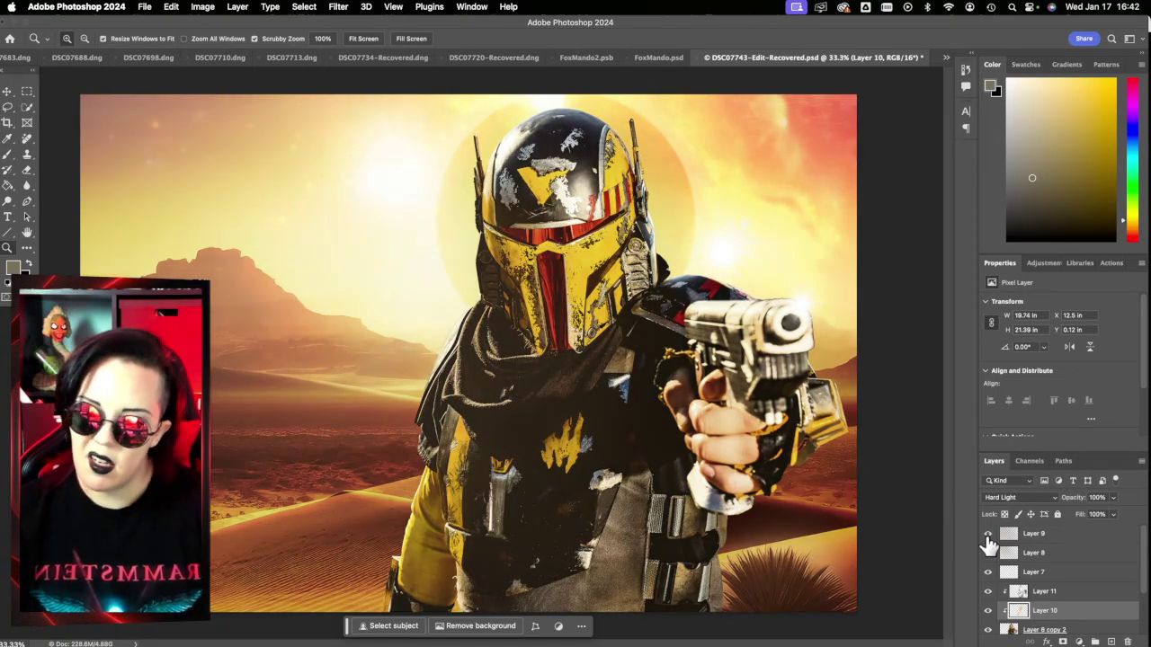
click(988, 536)
click(988, 536)
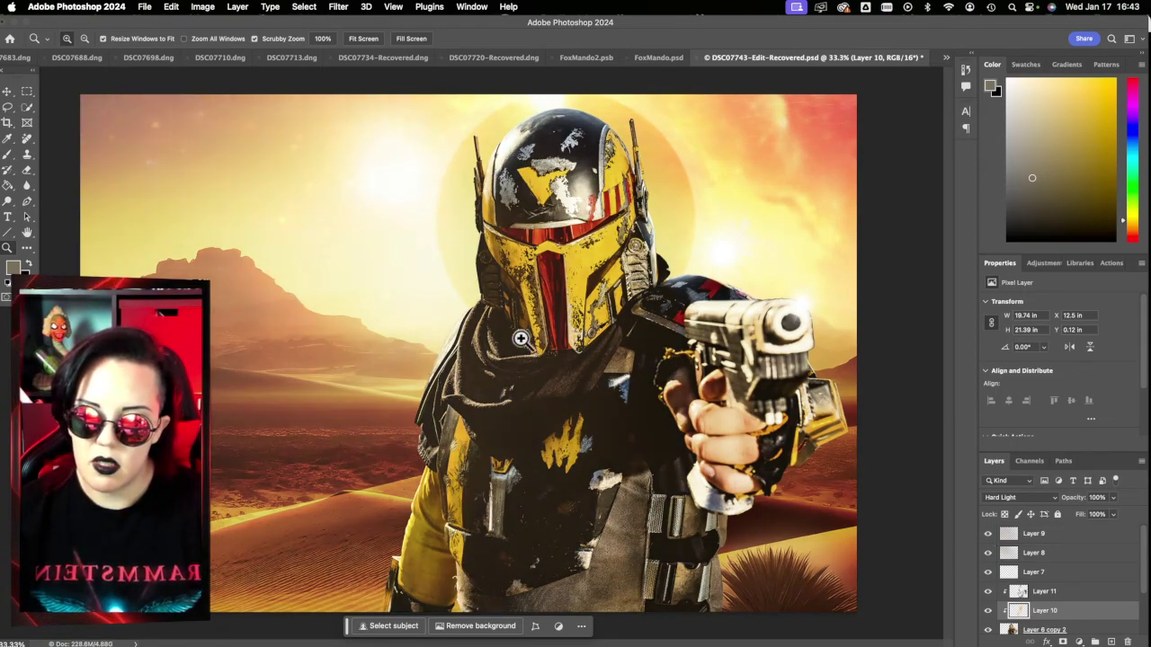
click(988, 612)
click(989, 612)
click(988, 593)
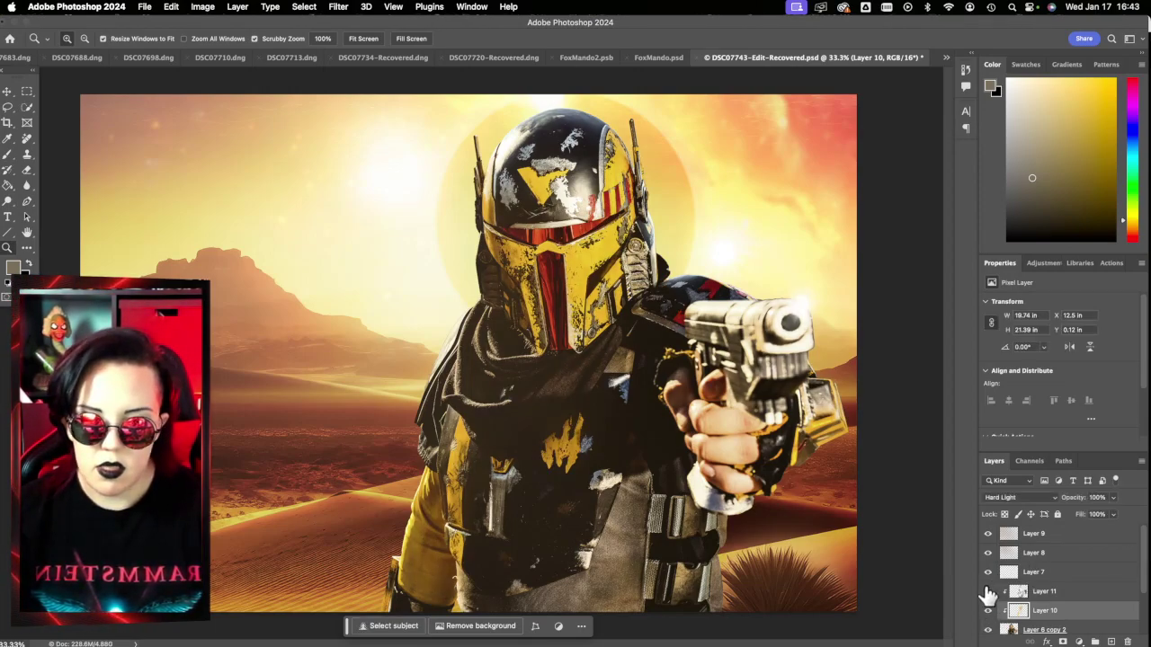
click(988, 593)
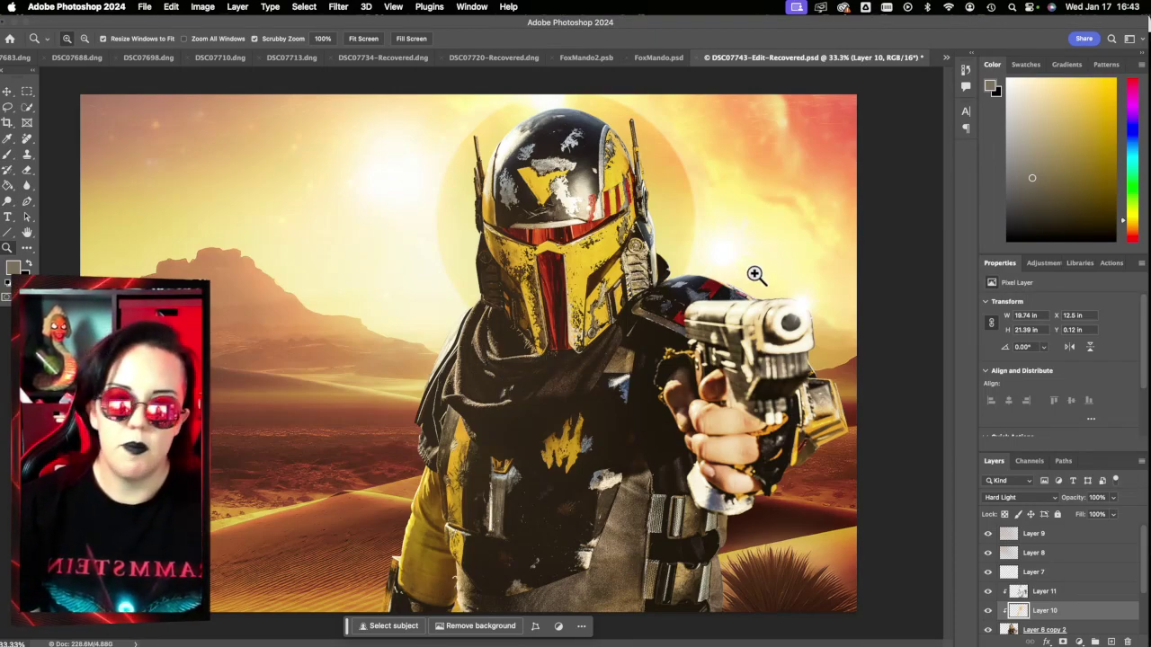
mouse_move(1142, 355)
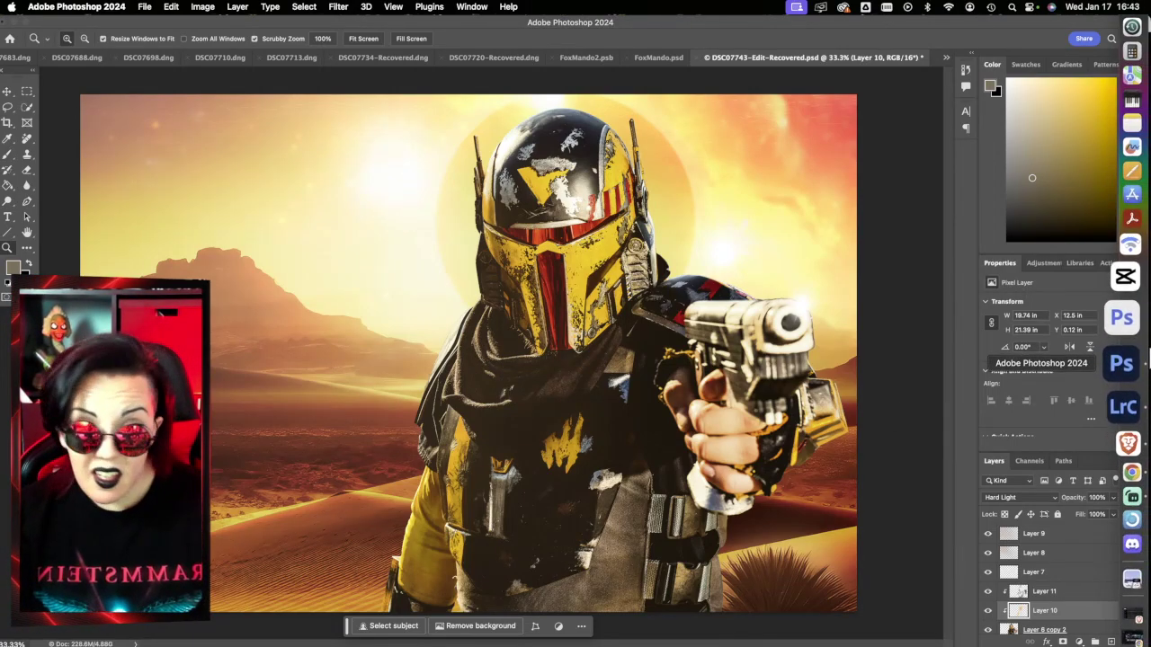
Switch to Lightroom Classic and view the finished Mando2.jpg desert composite in the filmstrip
click(1128, 385)
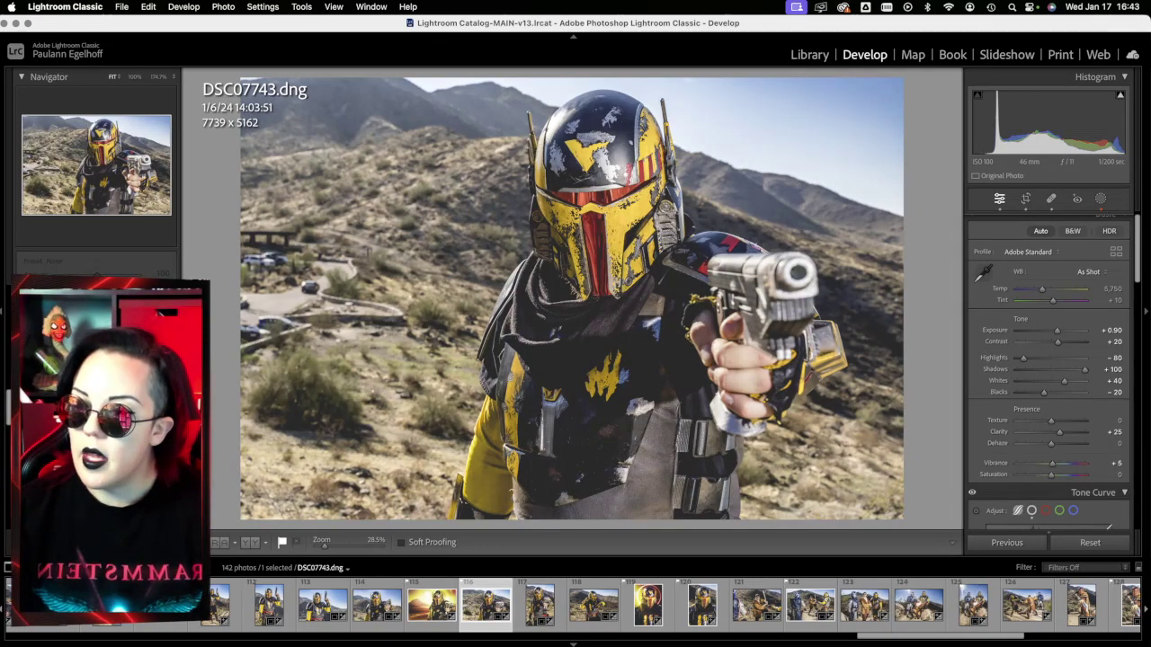
click(436, 624)
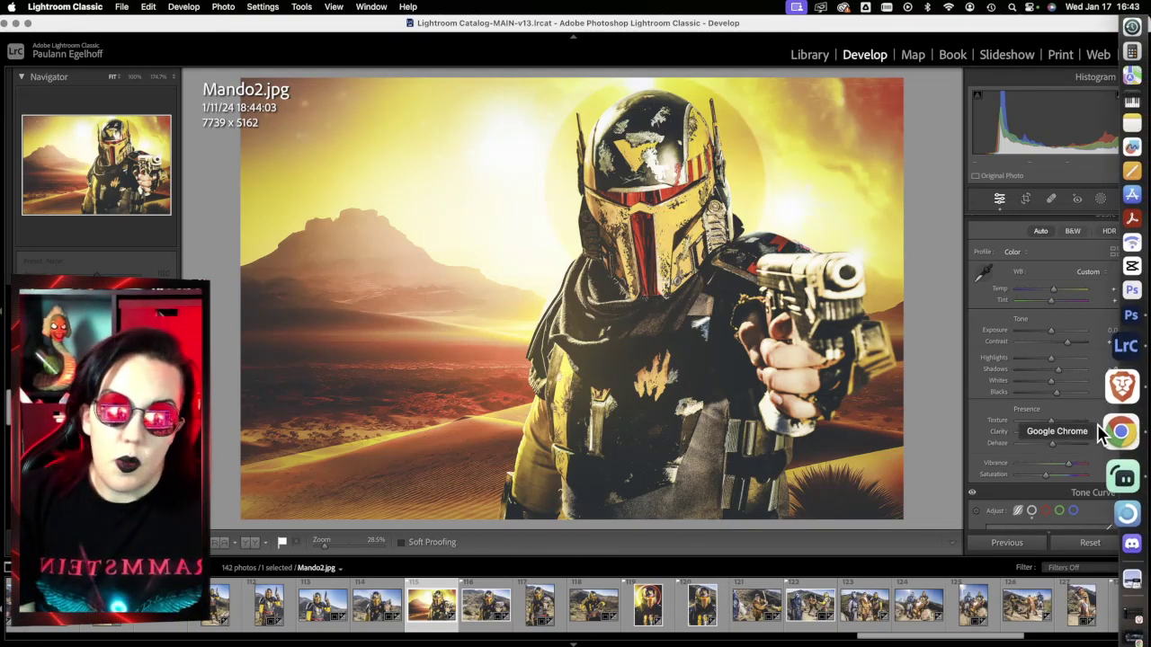
mouse_move(1149, 350)
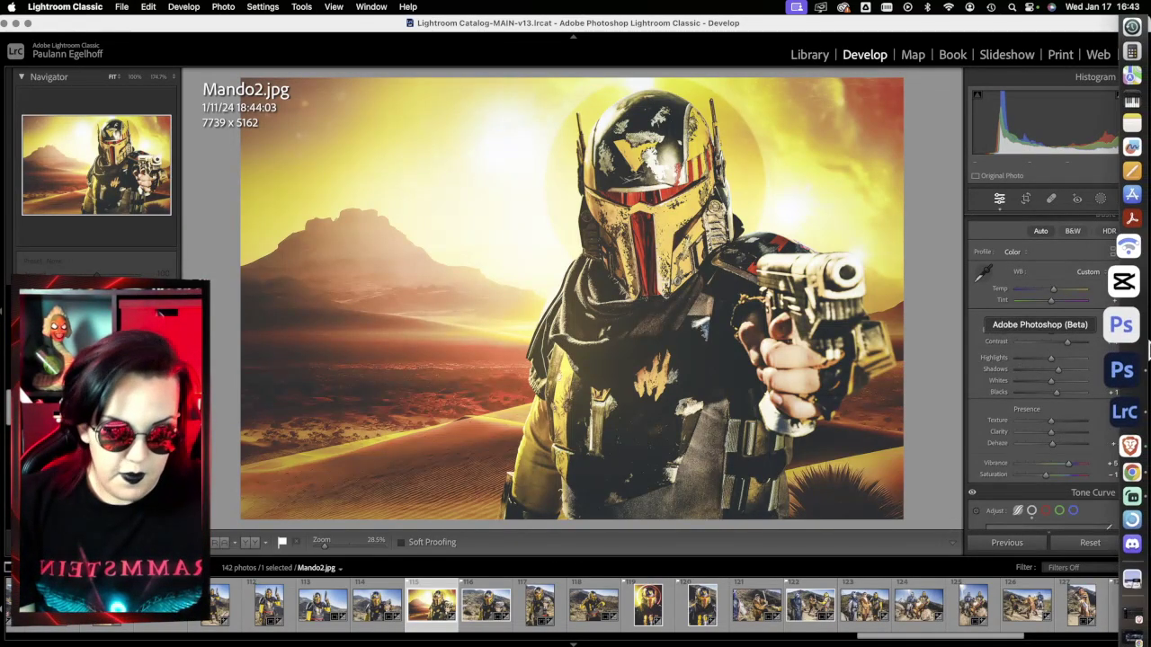
Return to Photoshop and close the DSC07743 desert composite with Don't Save
click(1124, 358)
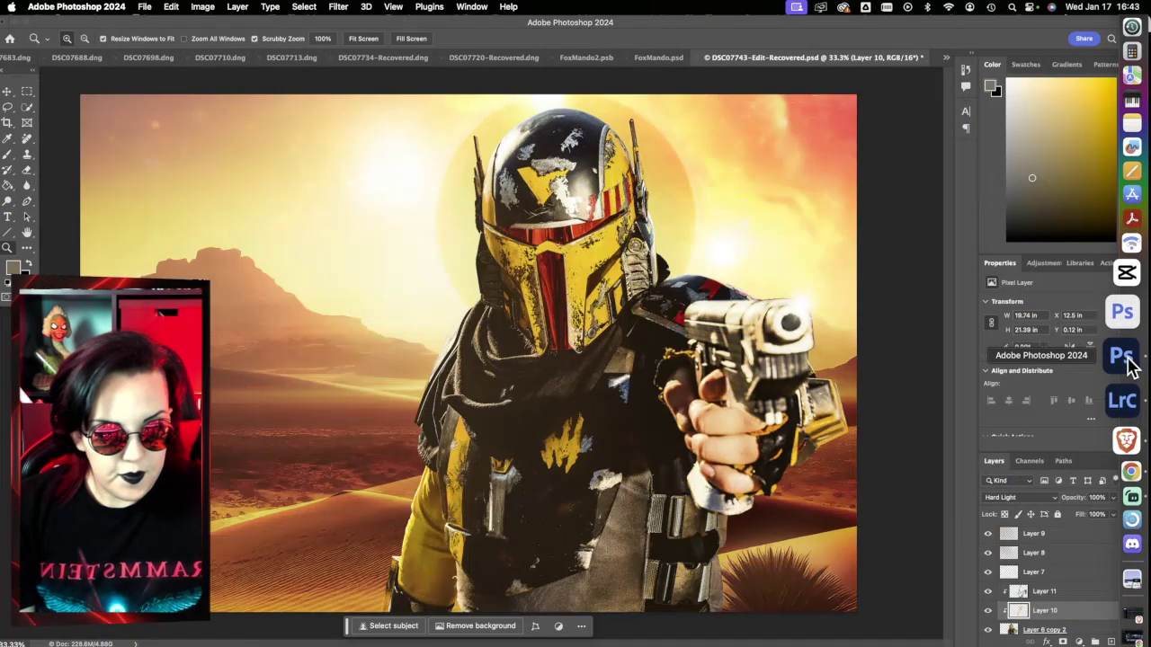
click(706, 58)
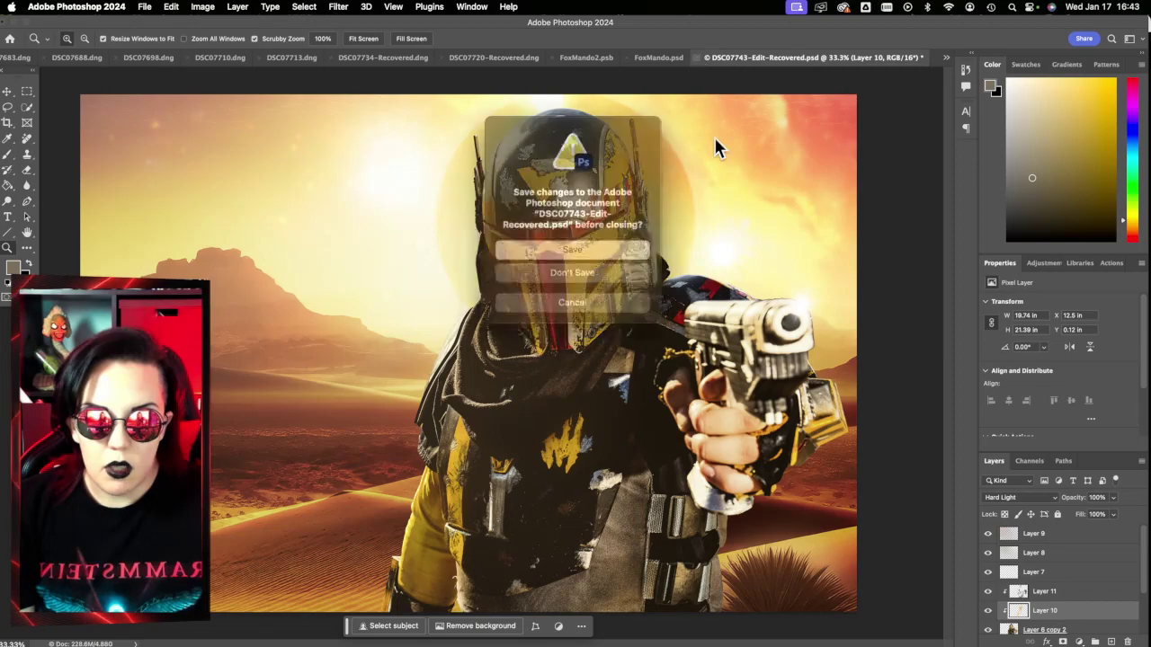
click(600, 269)
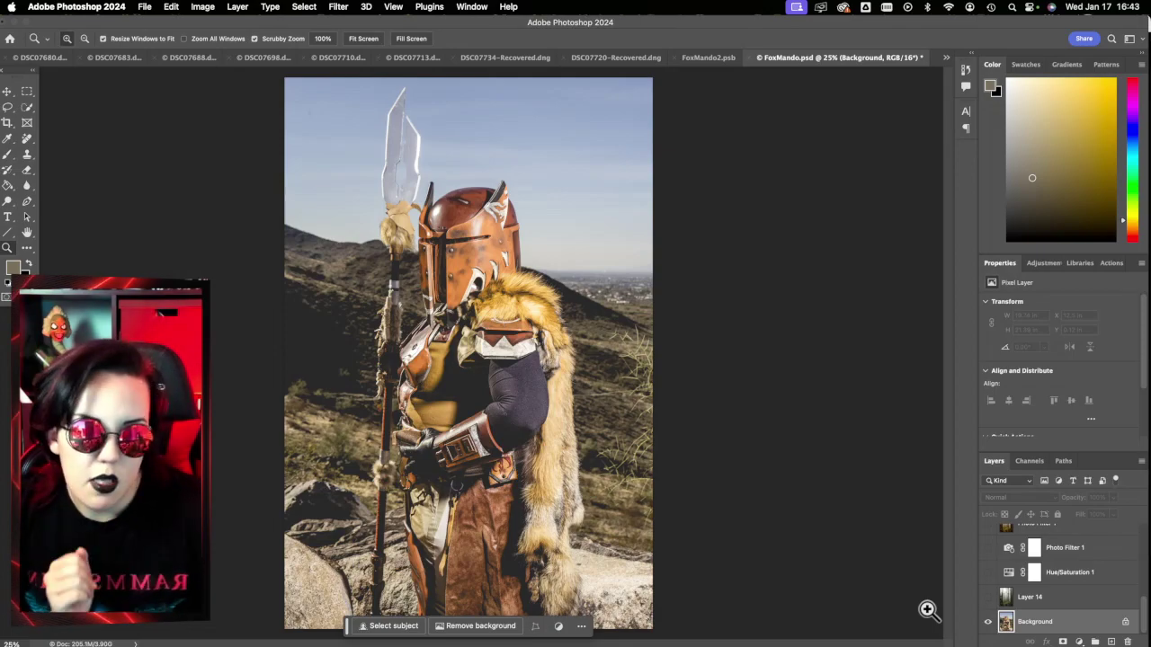
Show redwood Layer 14, Hue/Saturation 1 and the masked Photo Filter 1, comparing the Hue/Saturation effect
click(988, 598)
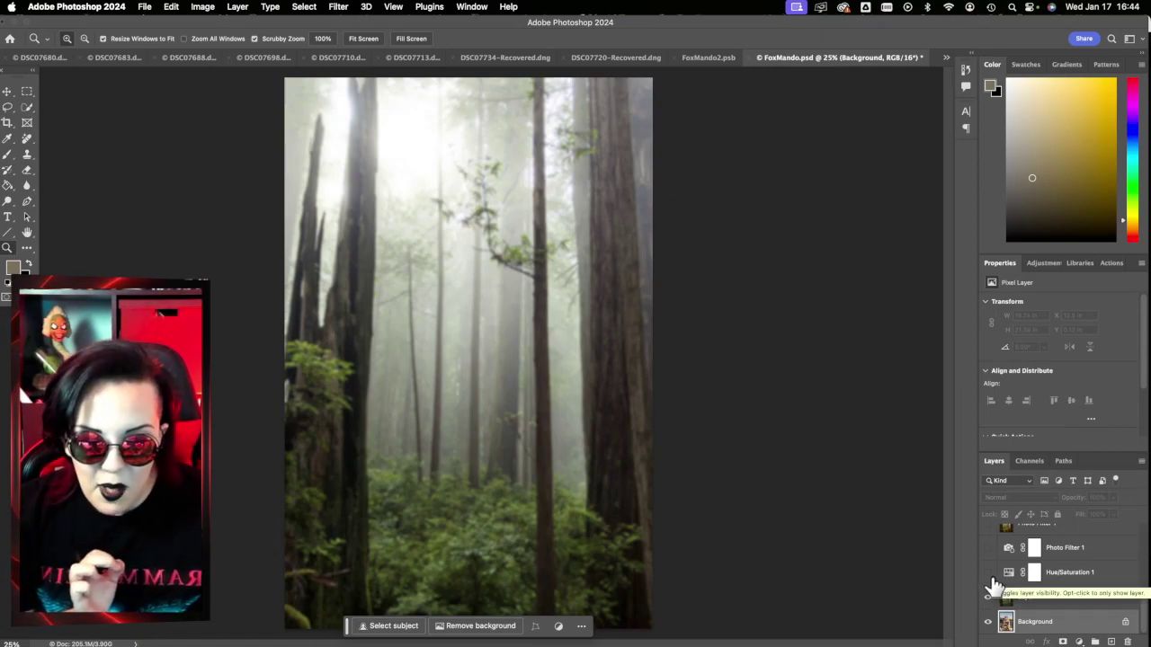
click(988, 573)
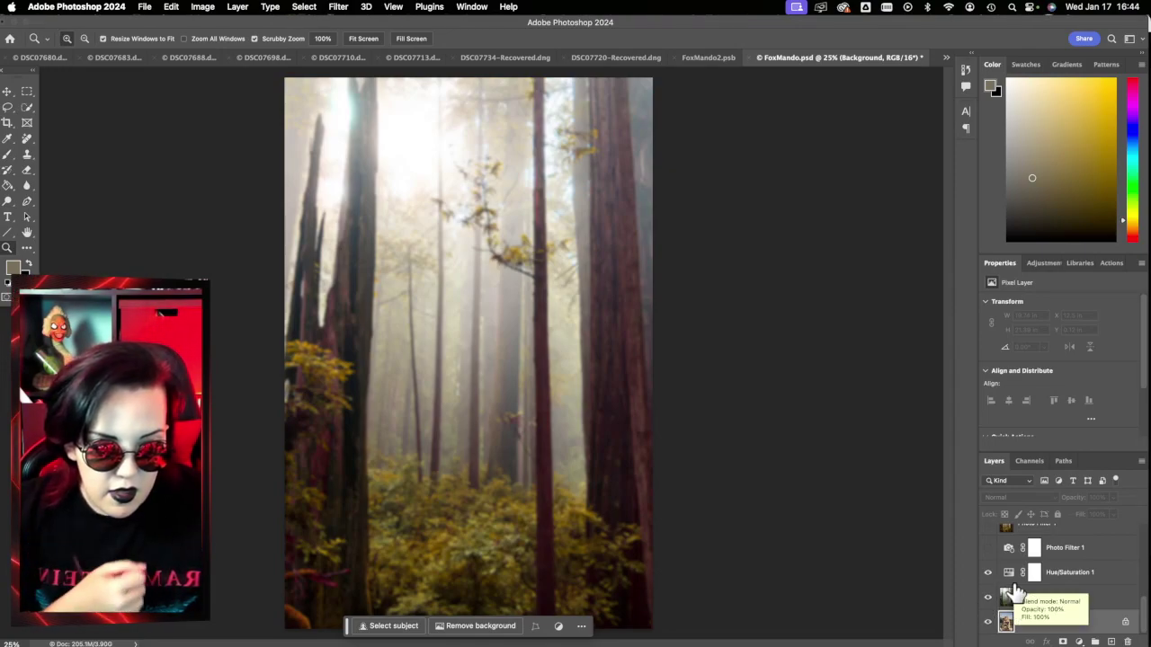
scroll(1021, 593, up, 2)
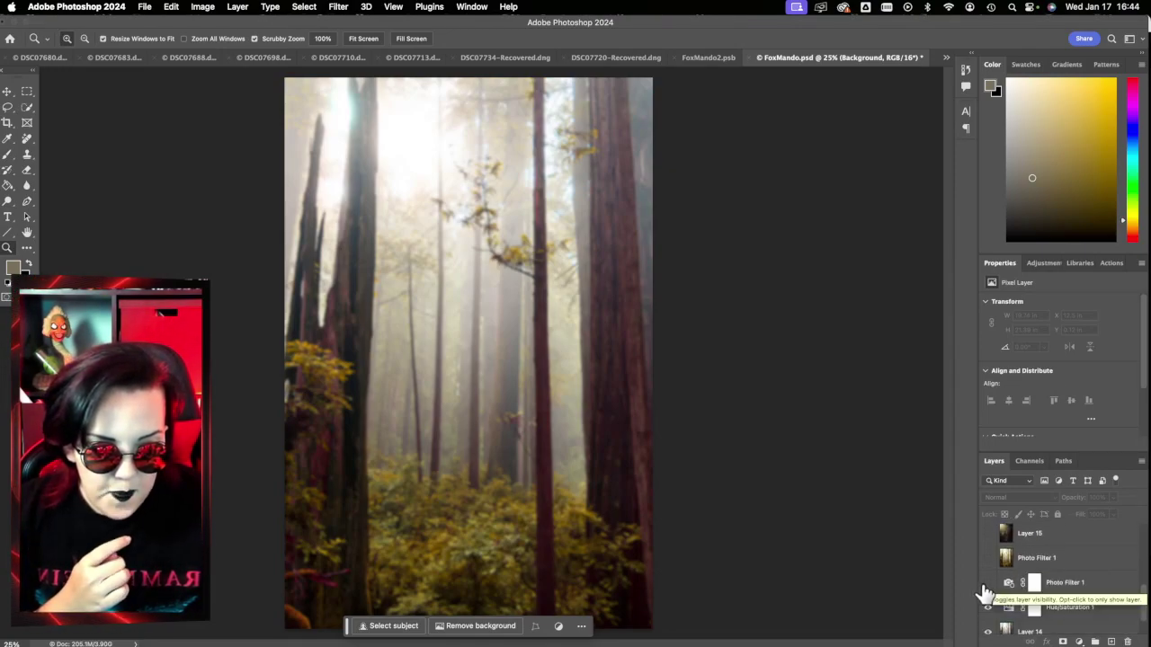
click(987, 585)
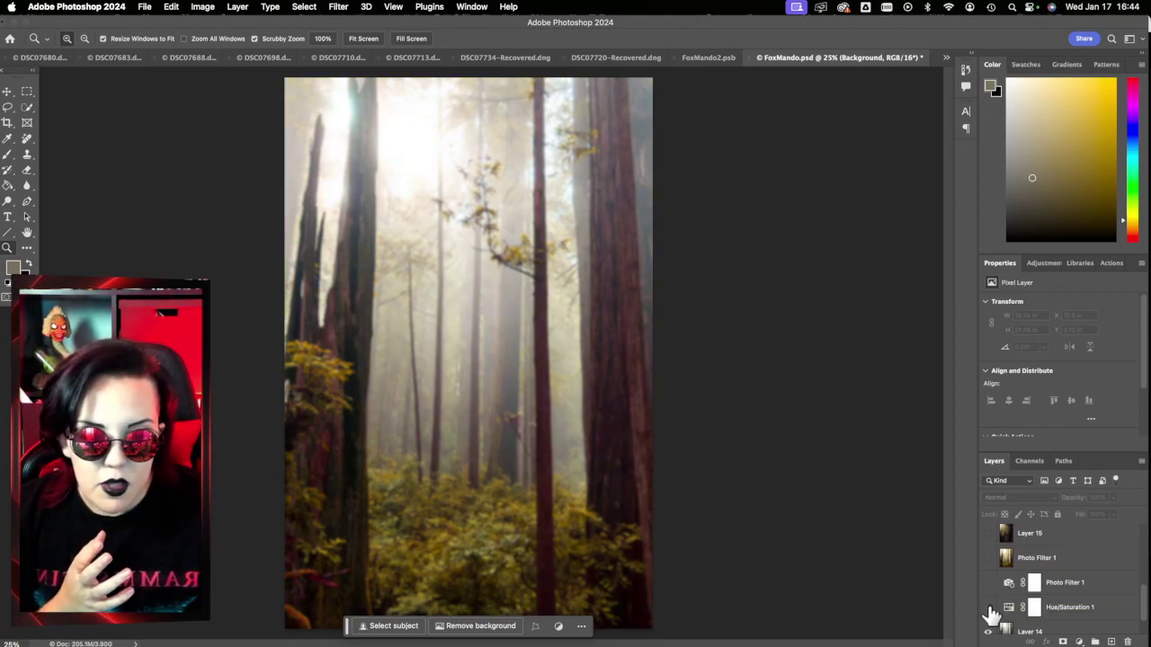
click(989, 609)
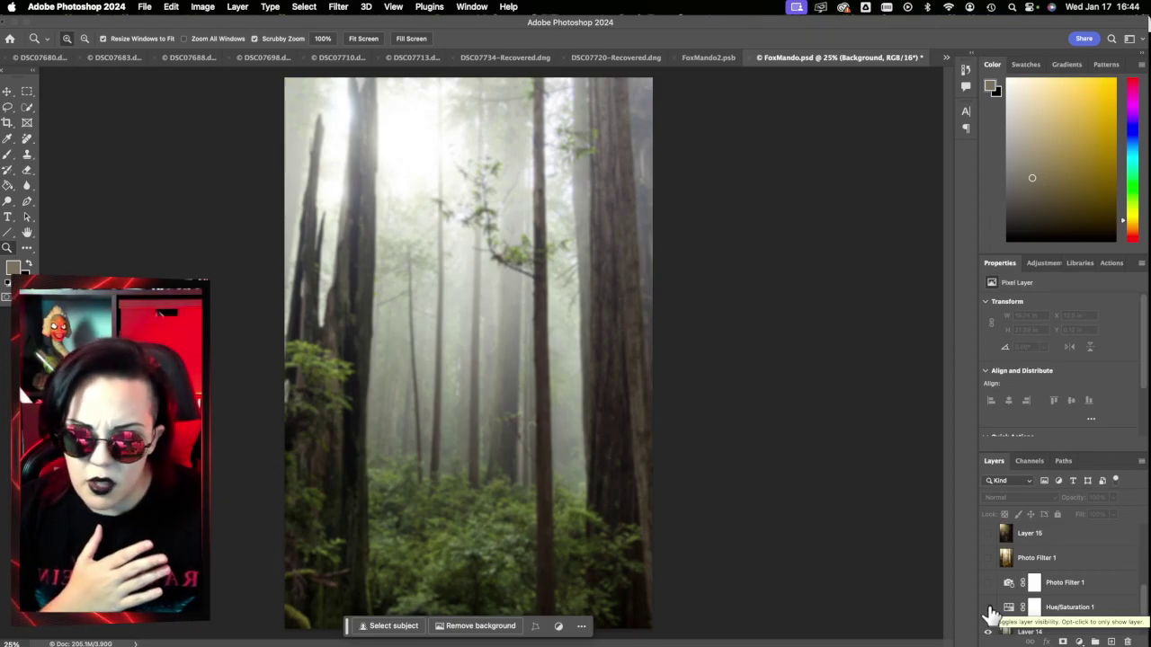
click(988, 609)
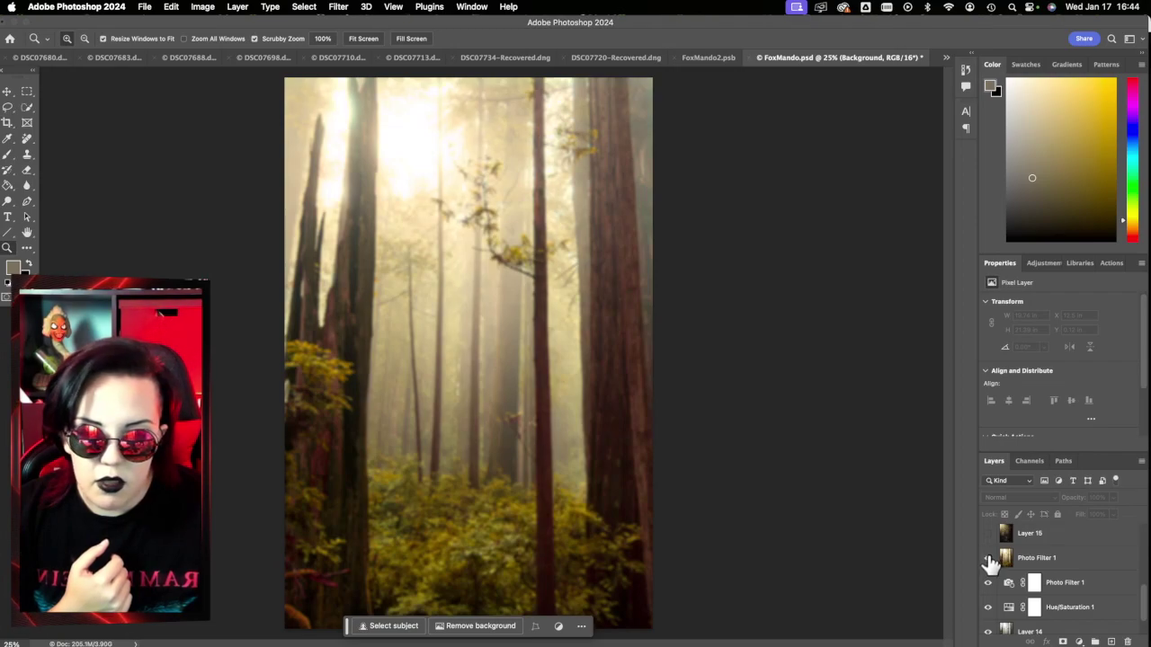
Turn on the upper Photo Filter 1 layer and select the Photo Filter 1 pixel layer
click(989, 558)
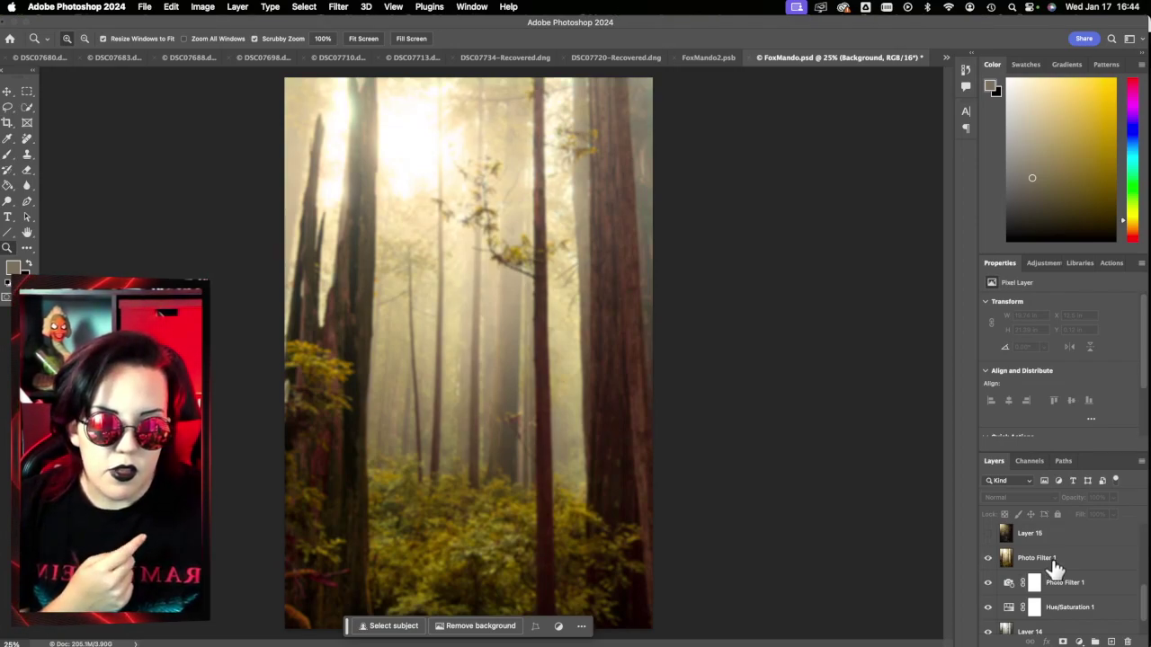
scroll(1054, 567, down, 2)
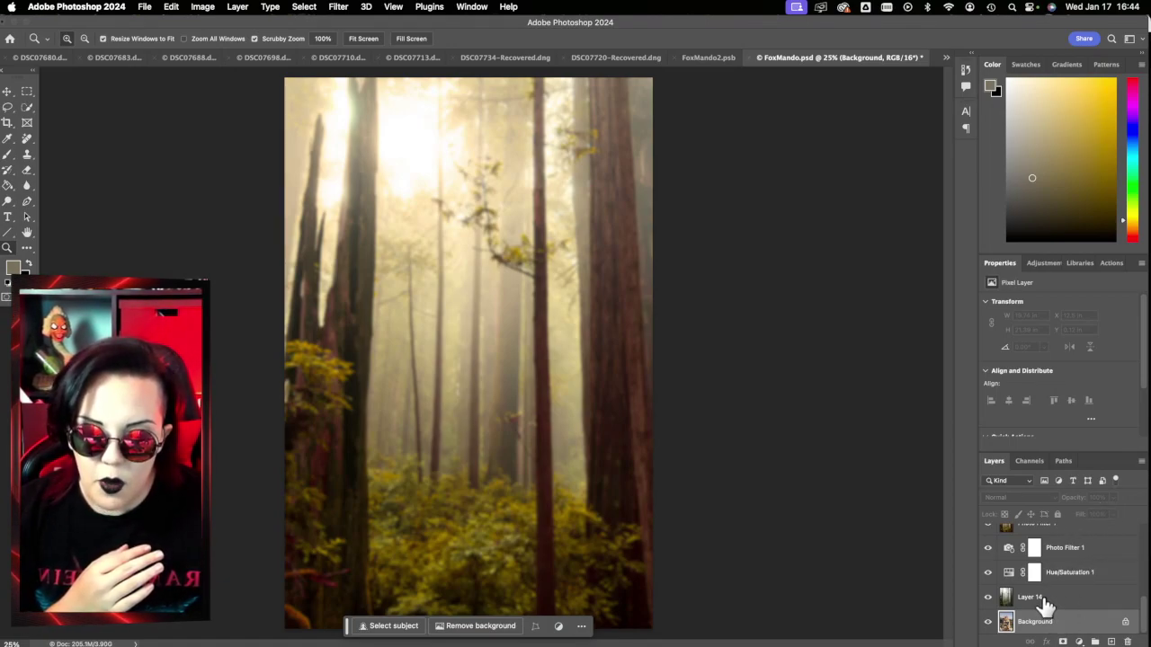
scroll(1043, 580, up, 2)
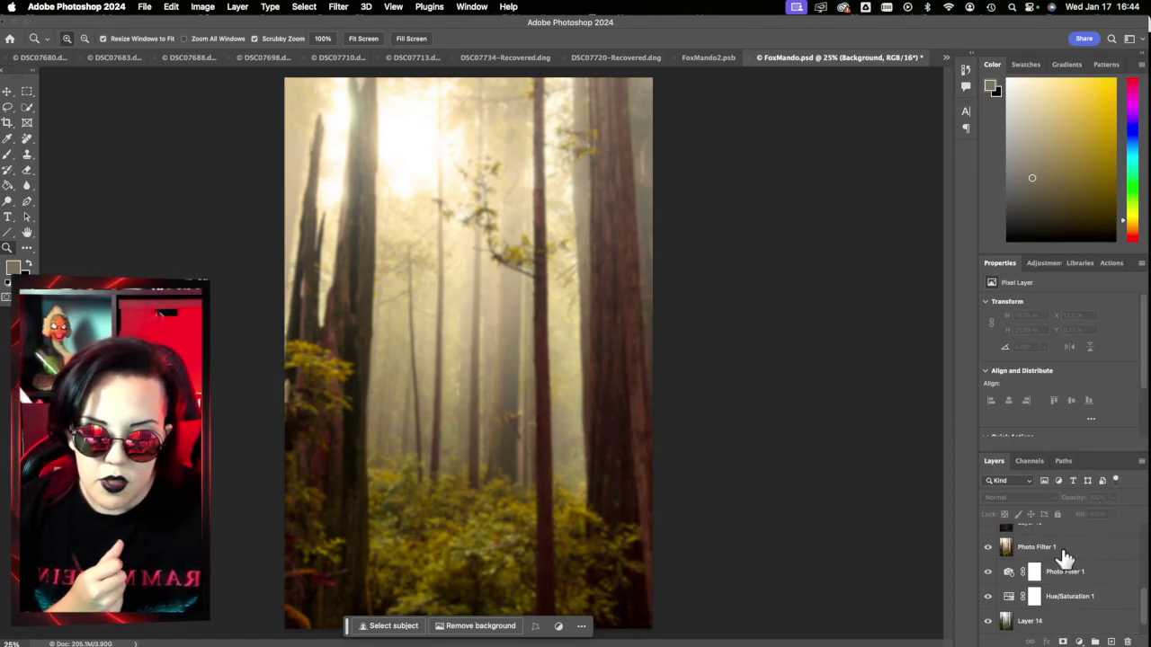
click(1058, 550)
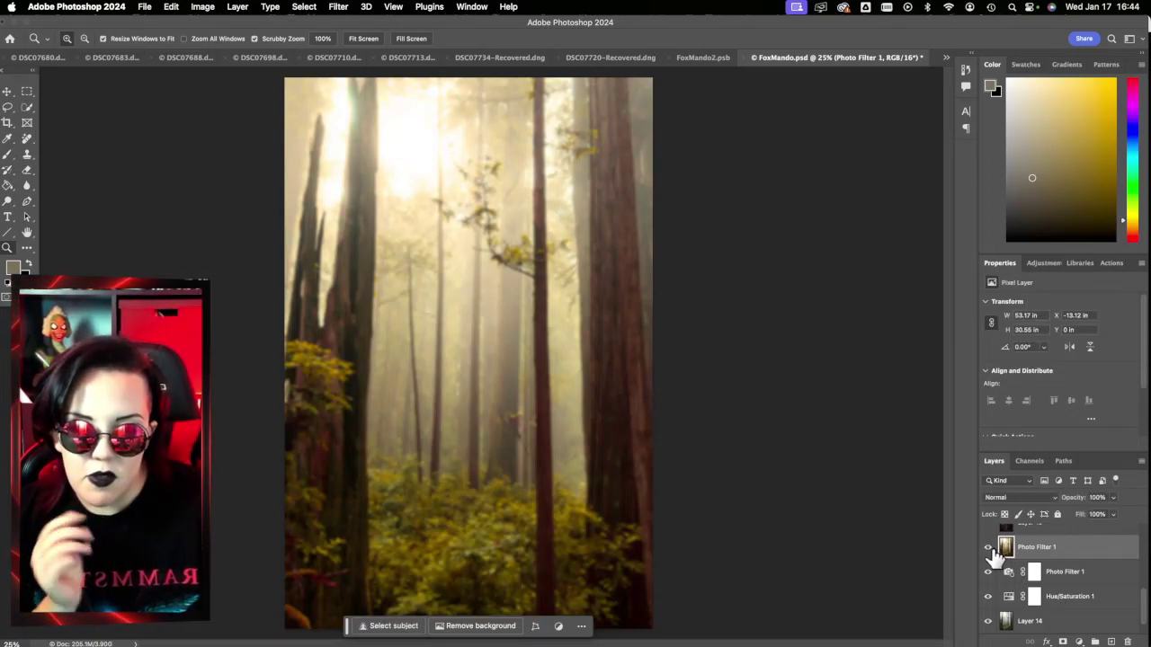
Turn on Layer 15's sparkles, Layer 19 copy 2's shading and the Layer 19 copy 3 cutout figure
scroll(1025, 566, up, 2)
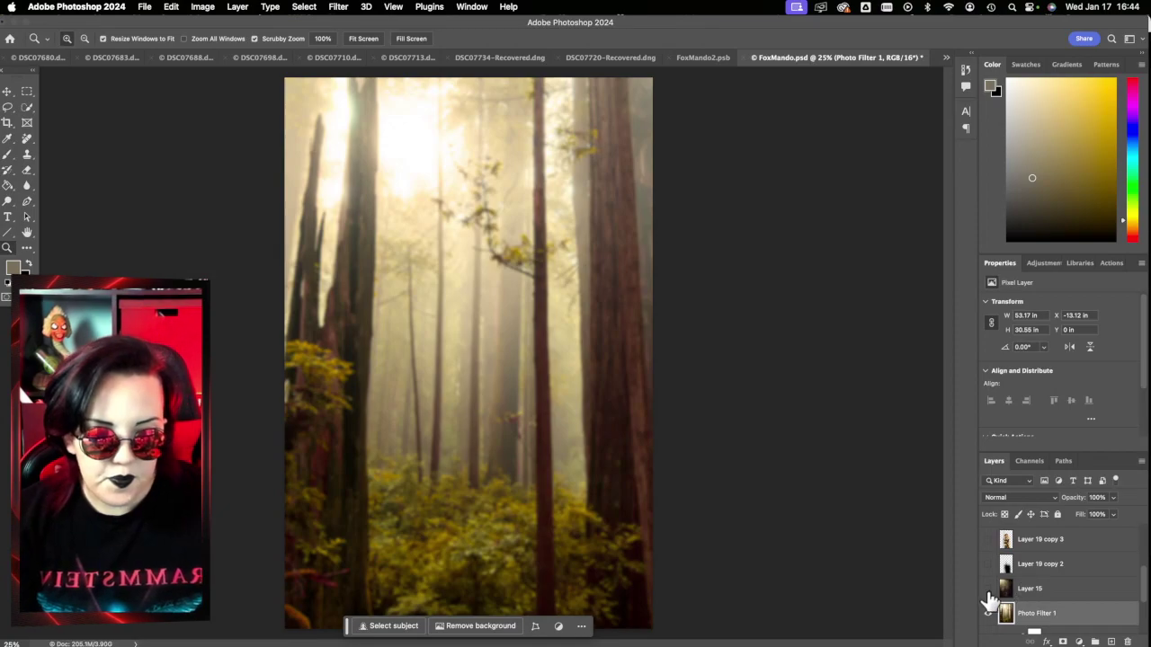
click(989, 589)
scroll(1075, 597, up, 3)
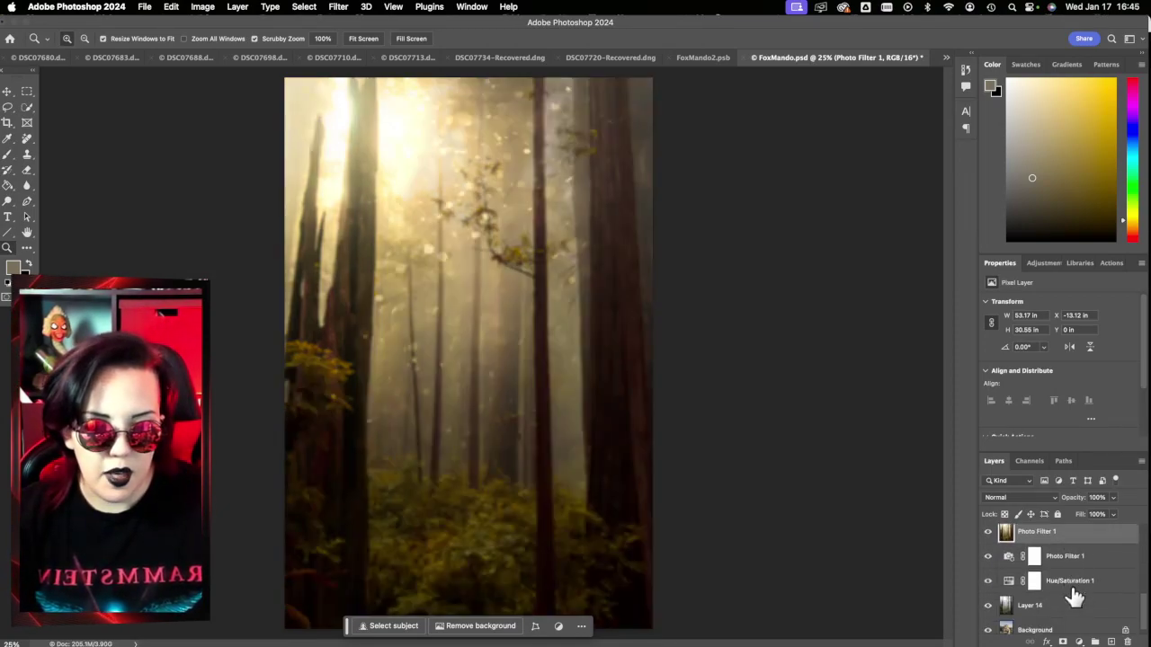
scroll(1074, 596, down, 2)
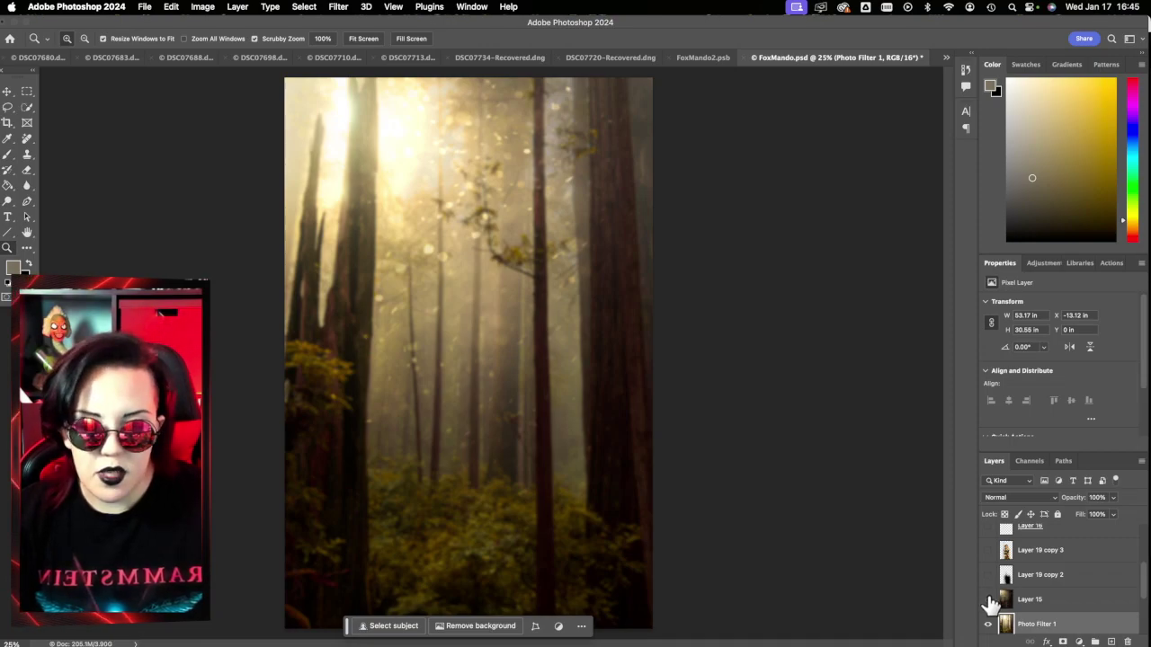
click(989, 600)
click(989, 600)
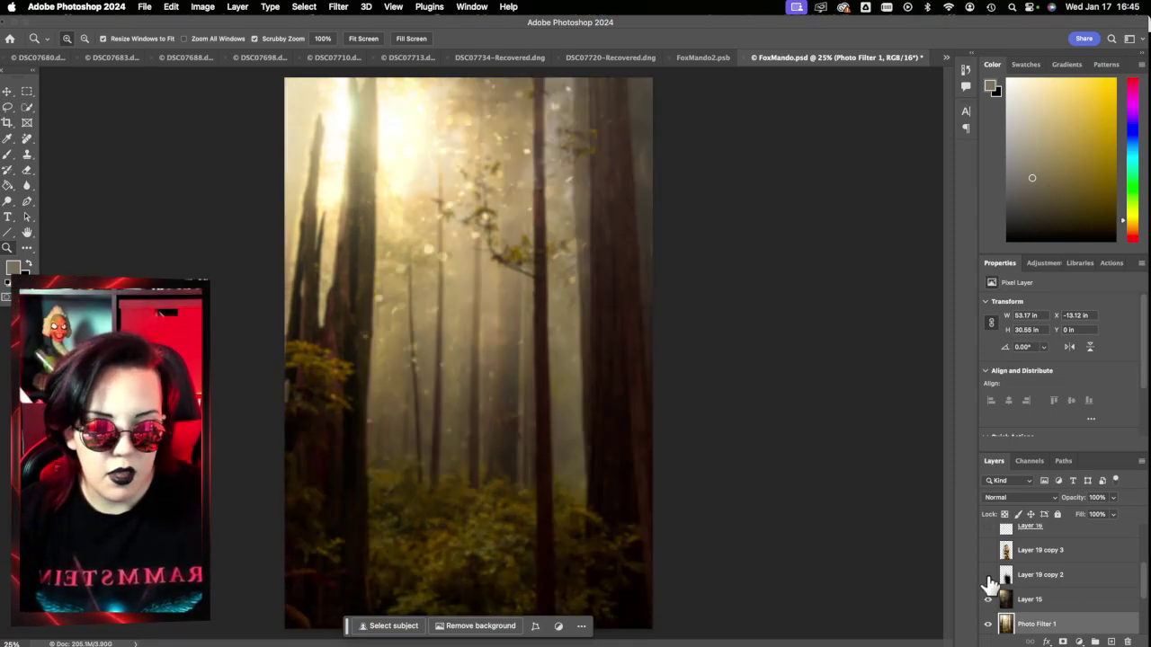
click(989, 577)
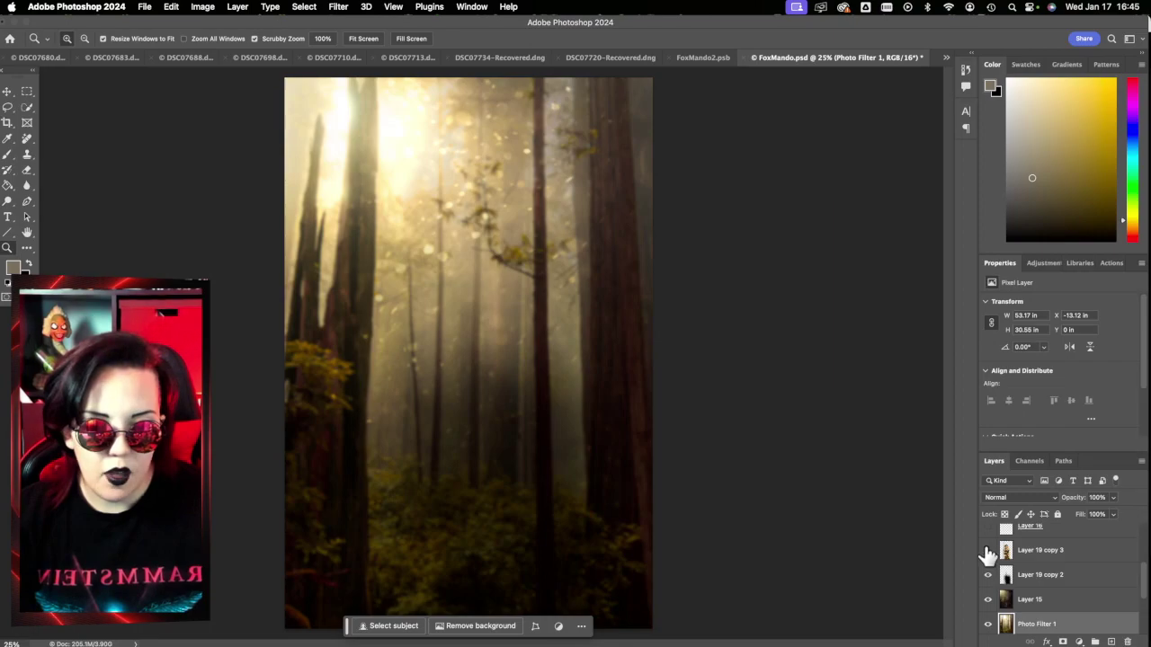
click(988, 551)
scroll(1041, 577, up, 1)
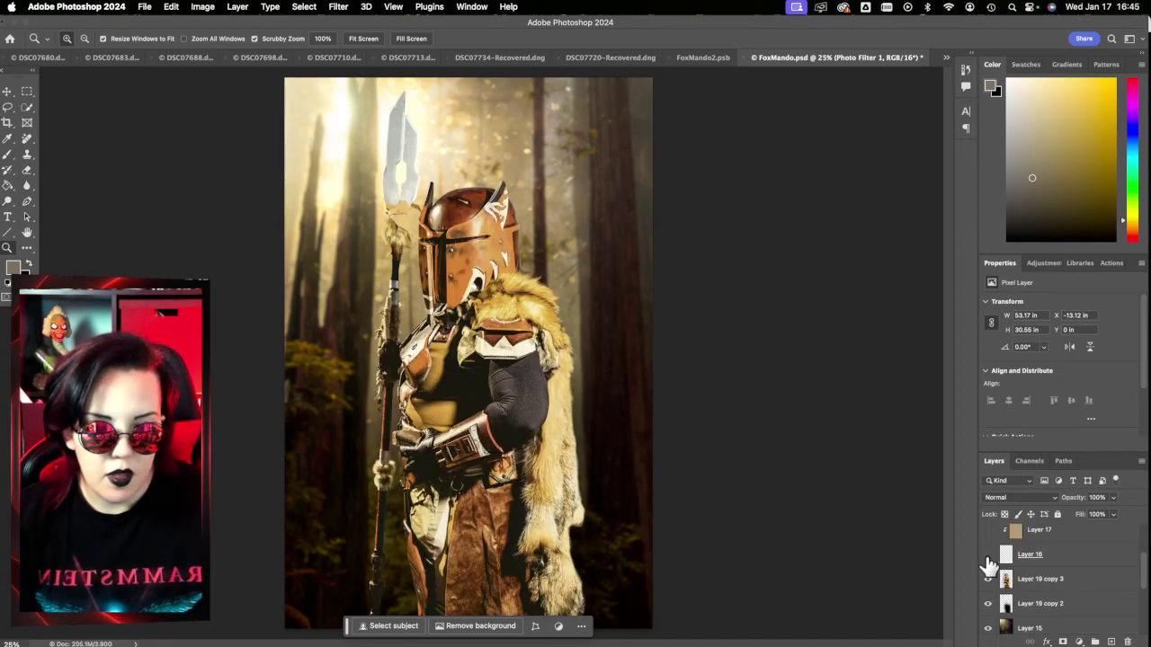
Show Layer 16's bottom fog and the clipped Linear Light Layer 17, then select Layer 17
scroll(1034, 580, down, 2)
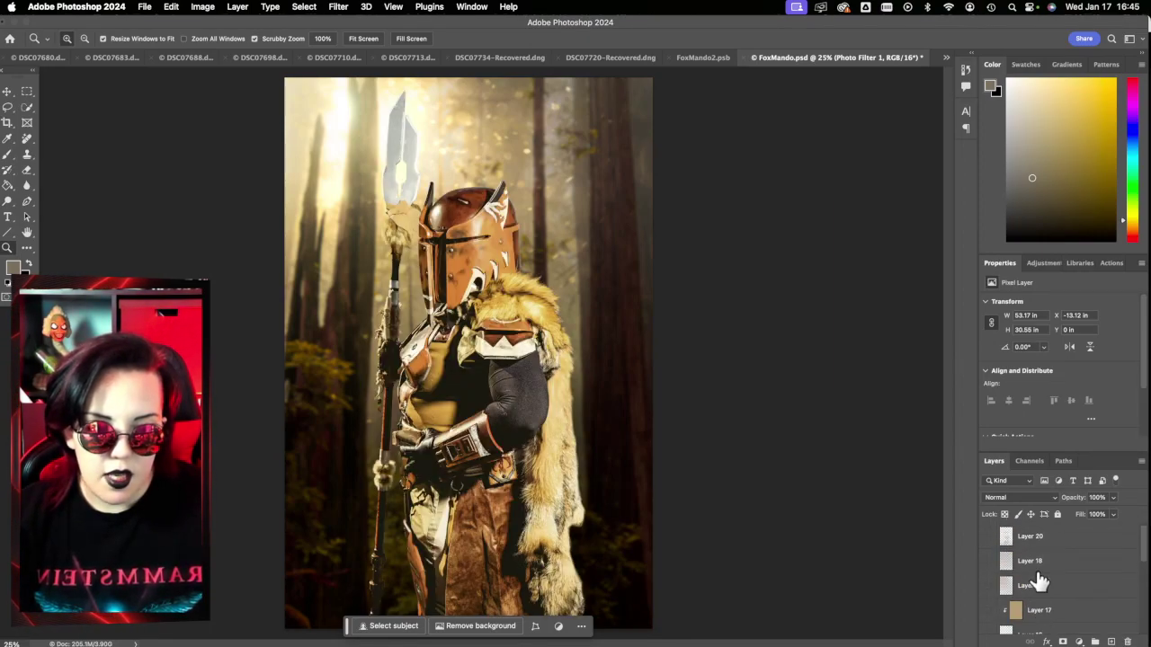
click(1044, 559)
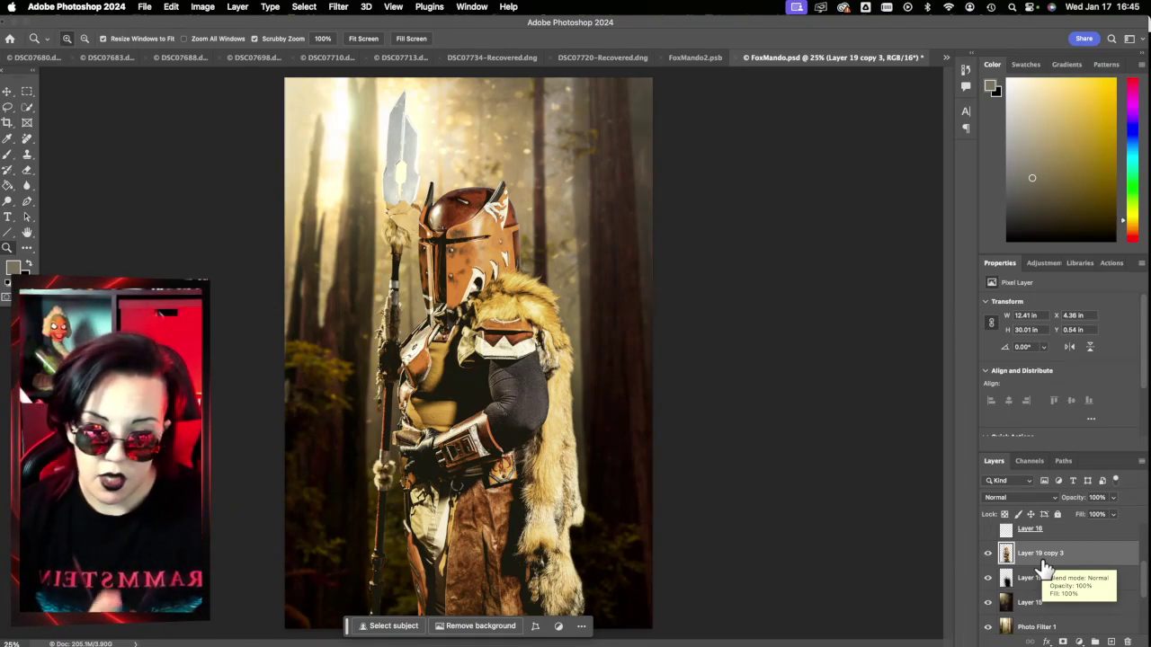
scroll(1025, 558, up, 2)
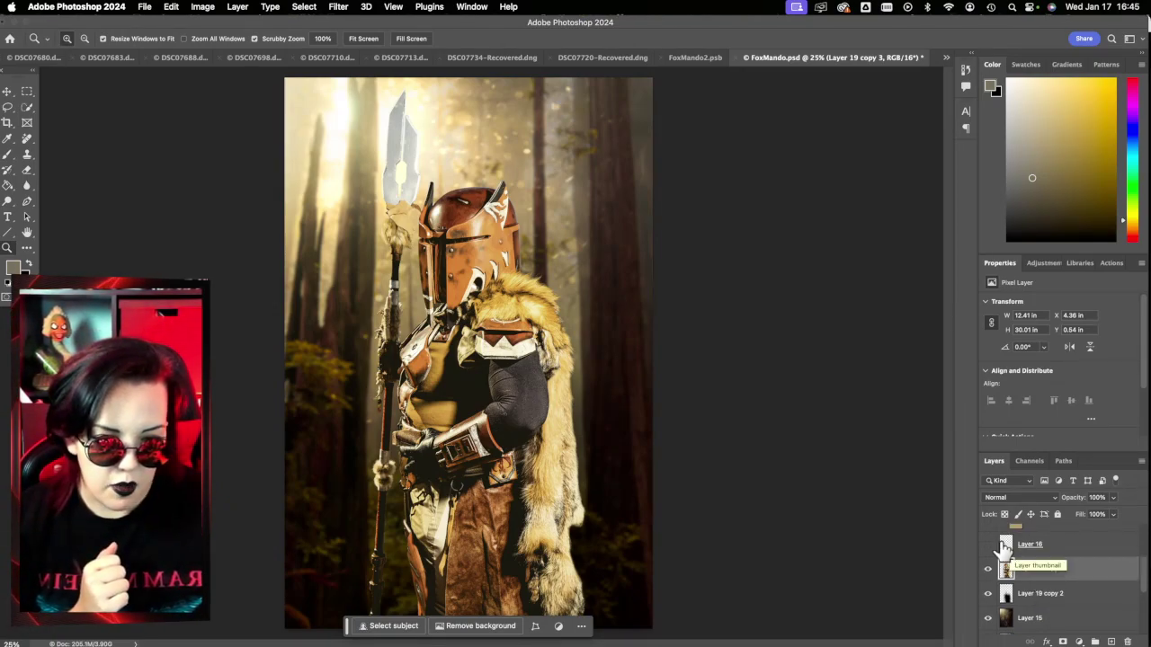
scroll(1005, 549, up, 3)
click(988, 592)
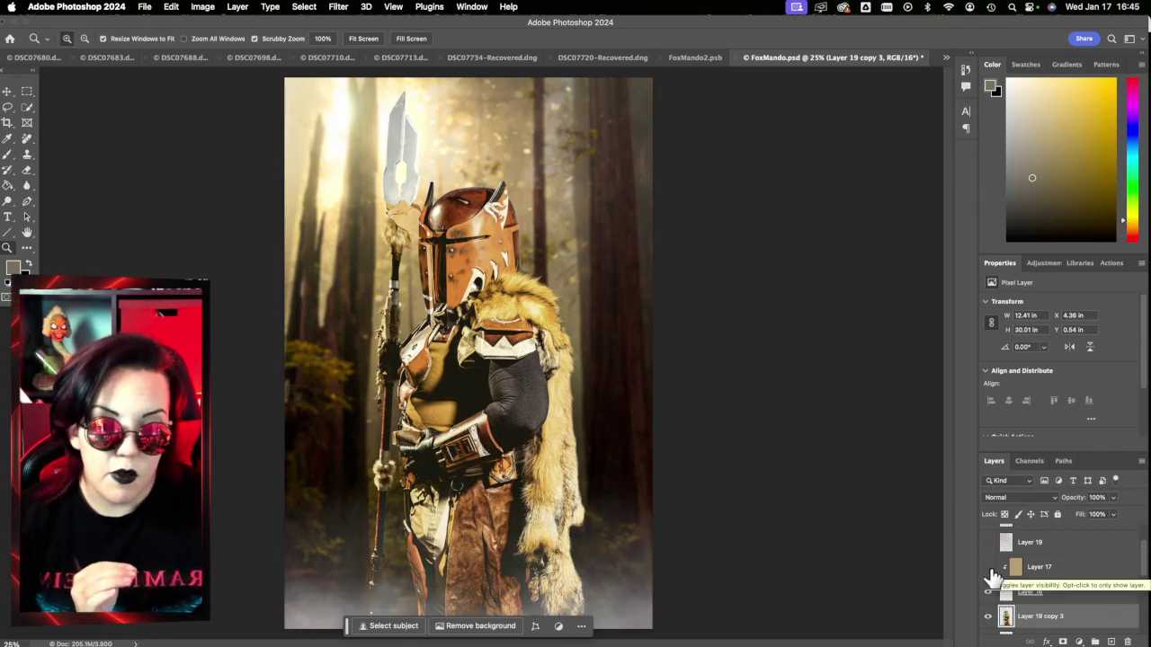
click(989, 567)
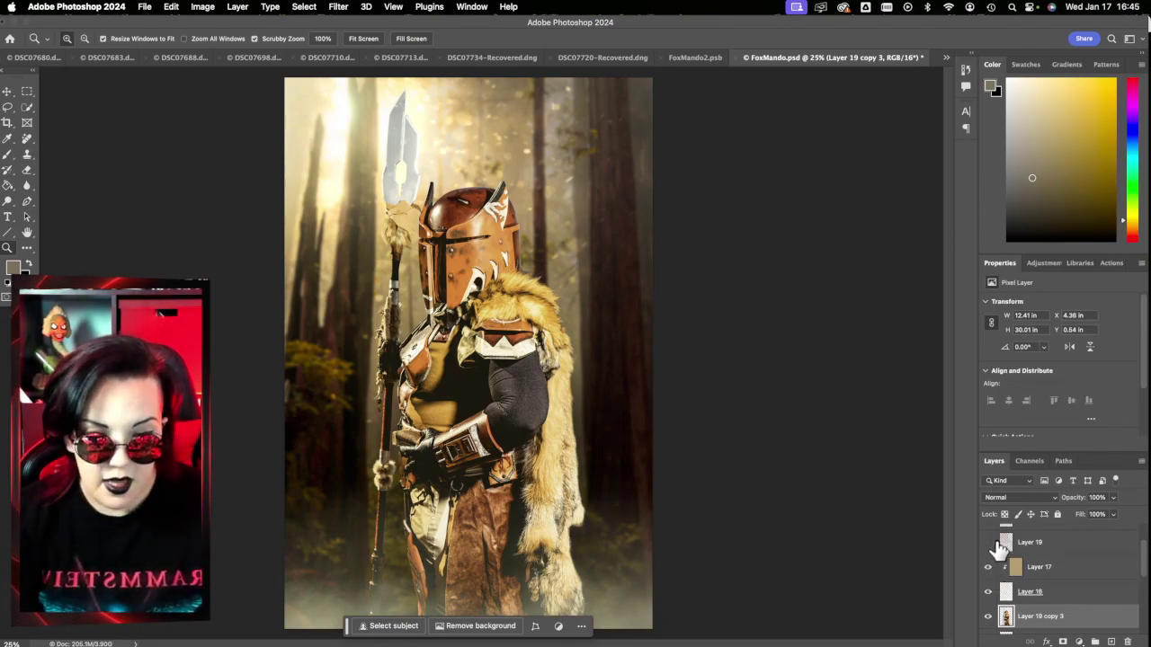
click(1053, 568)
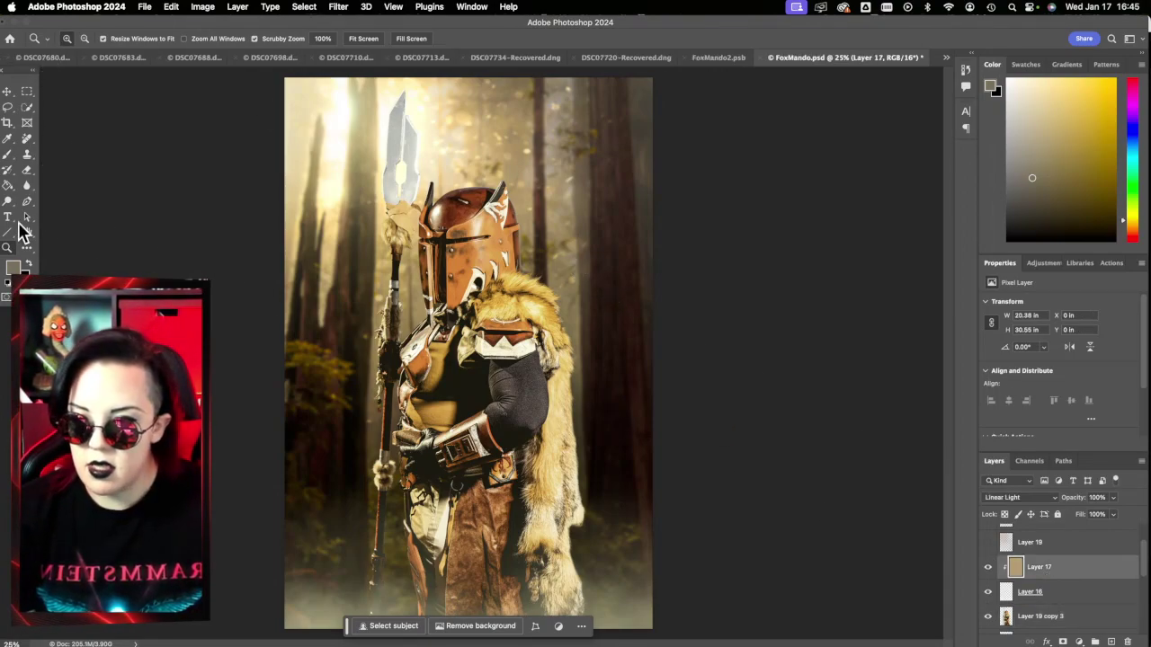
Pick the Paint Bucket tool and keep Layer 17 in Linear Light blend mode
click(8, 185)
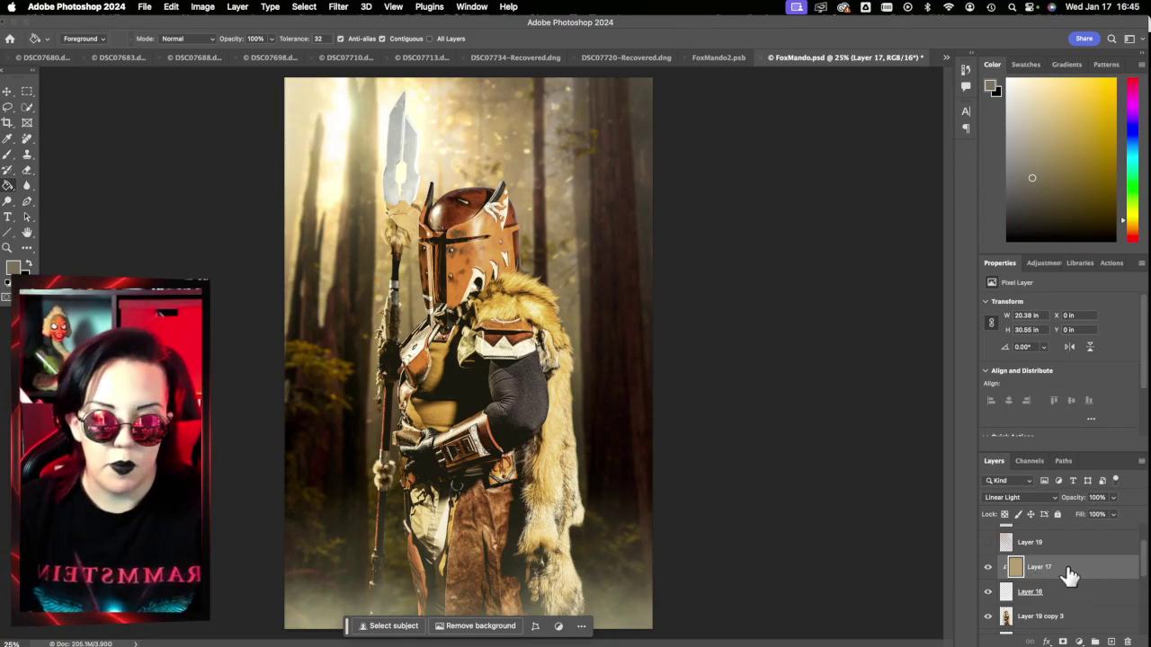
click(1053, 499)
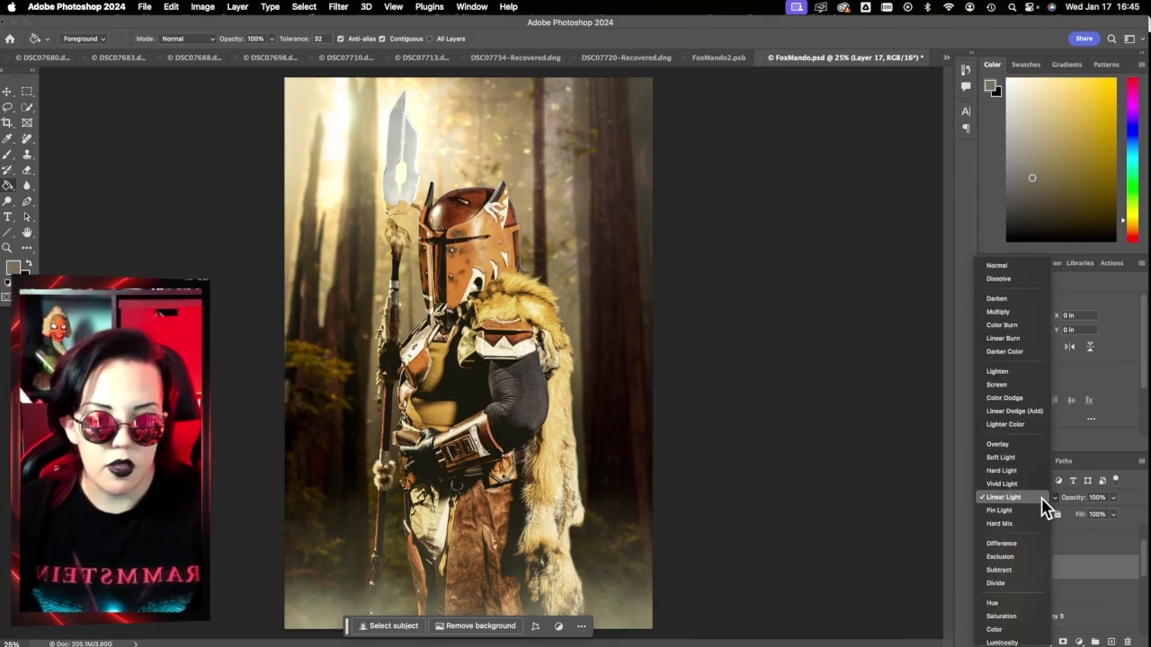
click(1042, 499)
Turn on the Overlay lighting Layers 19, 18 and 20, selecting Layer 20
scroll(1097, 564, up, 2)
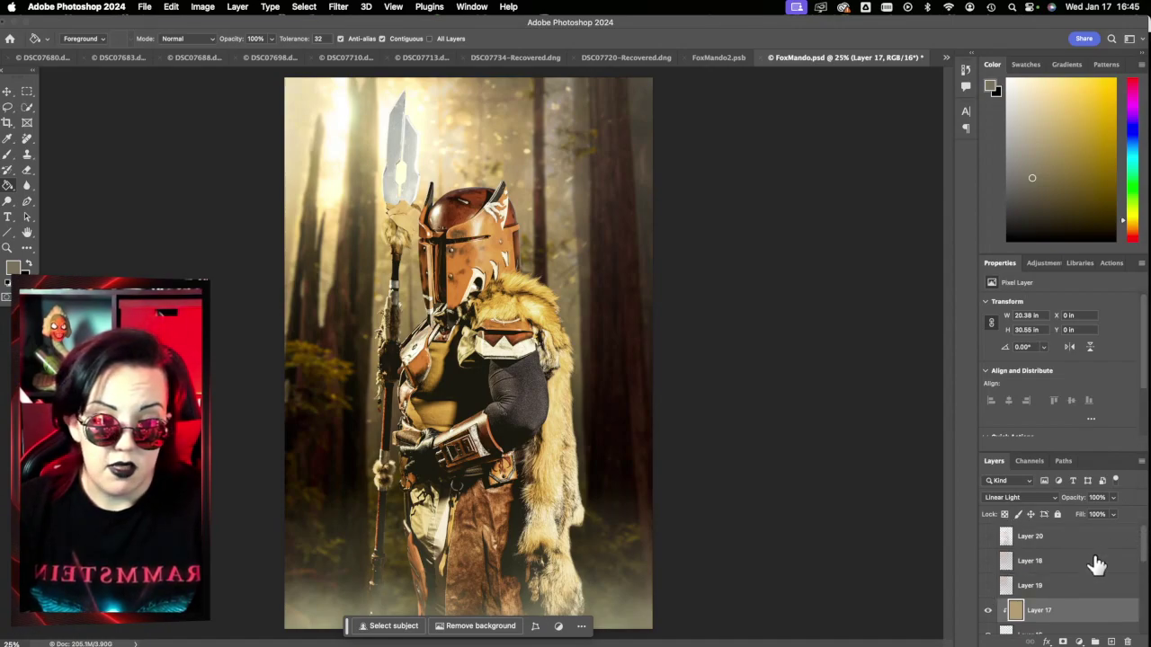
click(988, 586)
click(1053, 589)
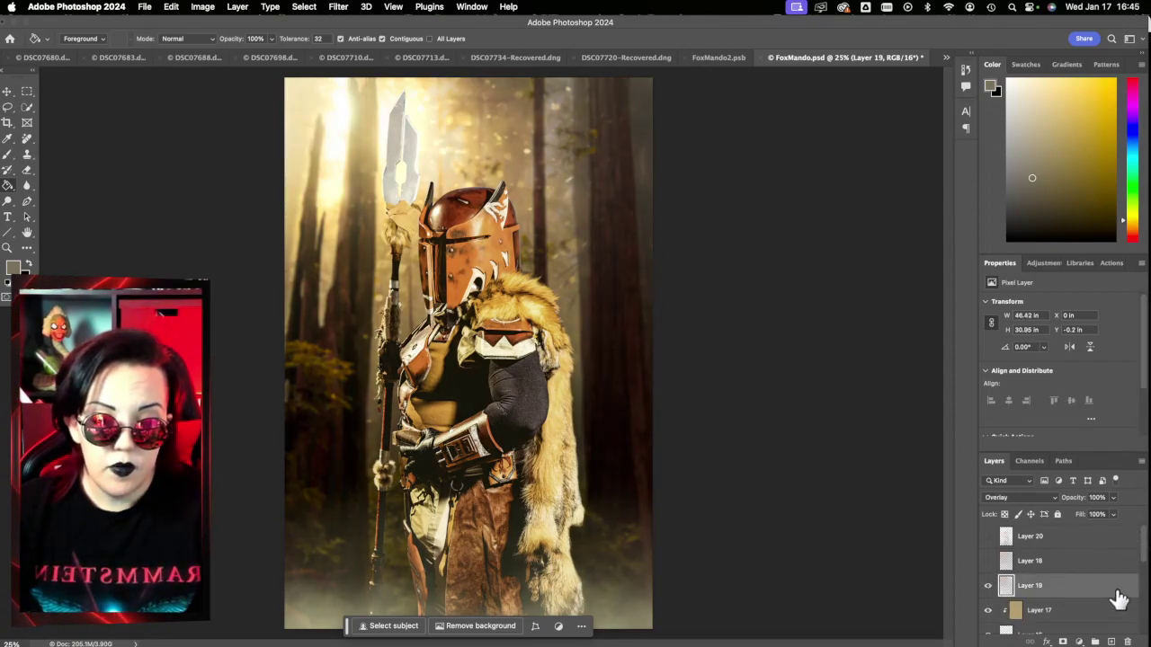
click(988, 561)
click(987, 536)
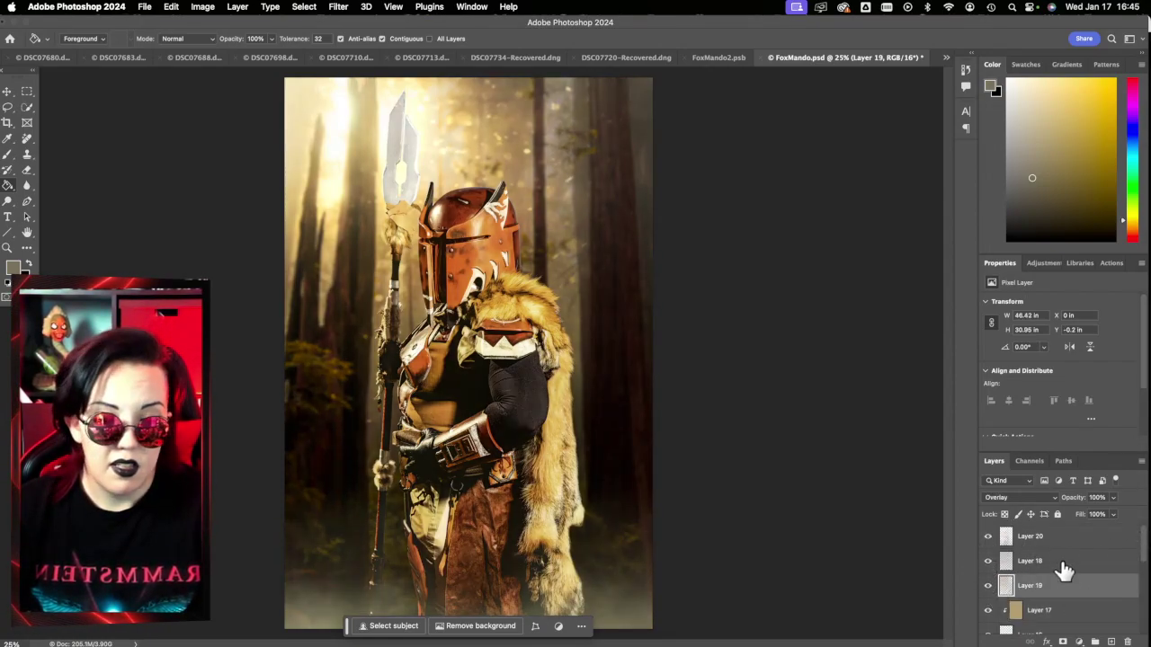
click(1047, 538)
Toggle Layer 20's visibility repeatedly to compare, leaving it visible
click(987, 537)
click(988, 537)
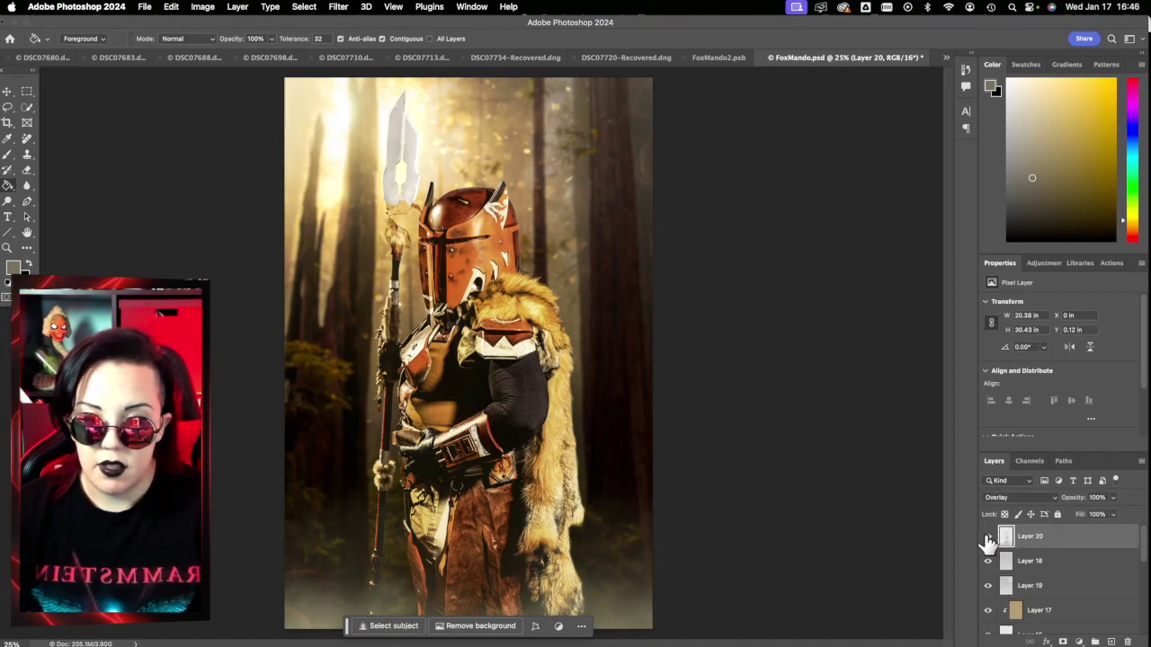
click(987, 538)
click(987, 538)
click(987, 537)
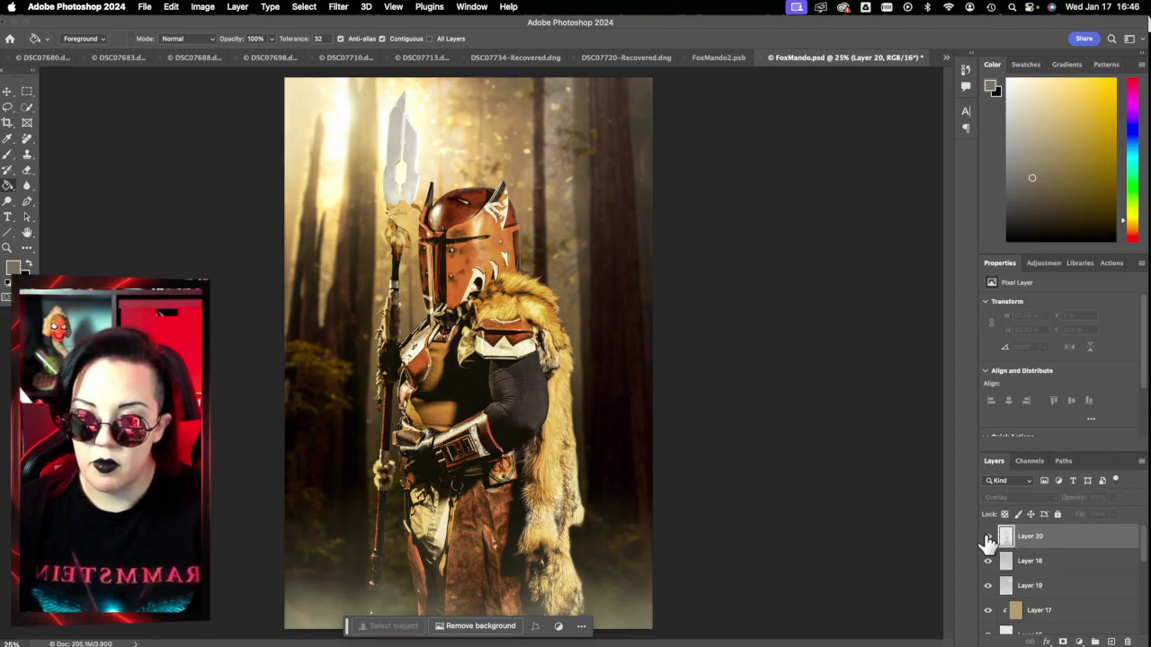
click(988, 536)
click(987, 537)
click(987, 537)
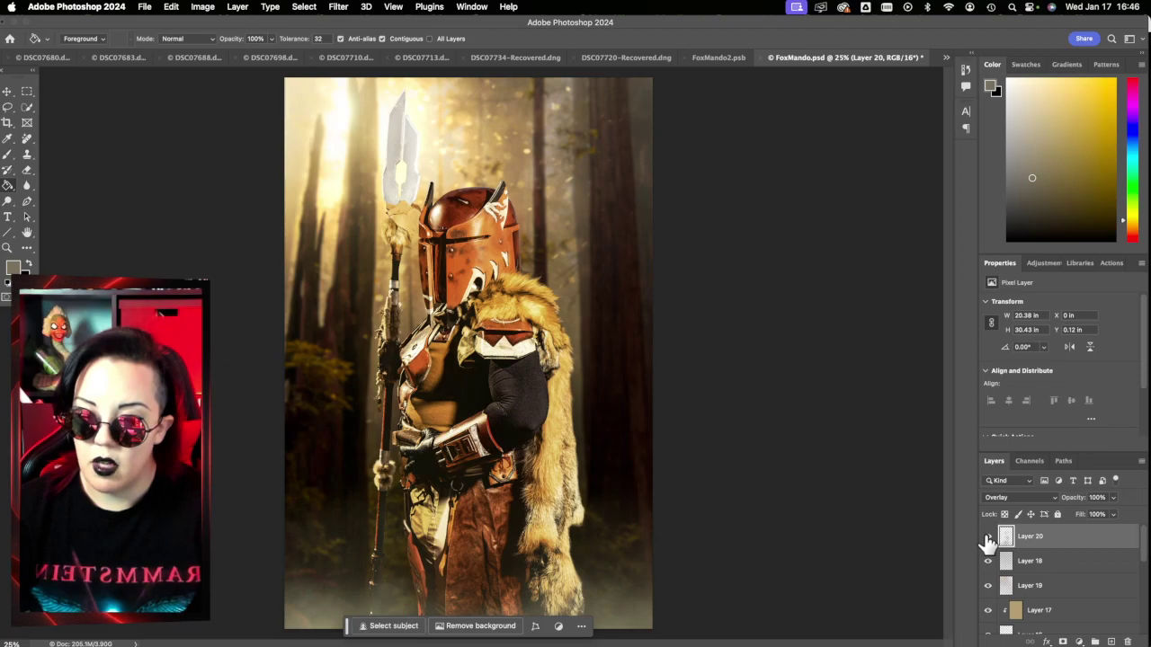
click(987, 537)
click(988, 537)
click(988, 536)
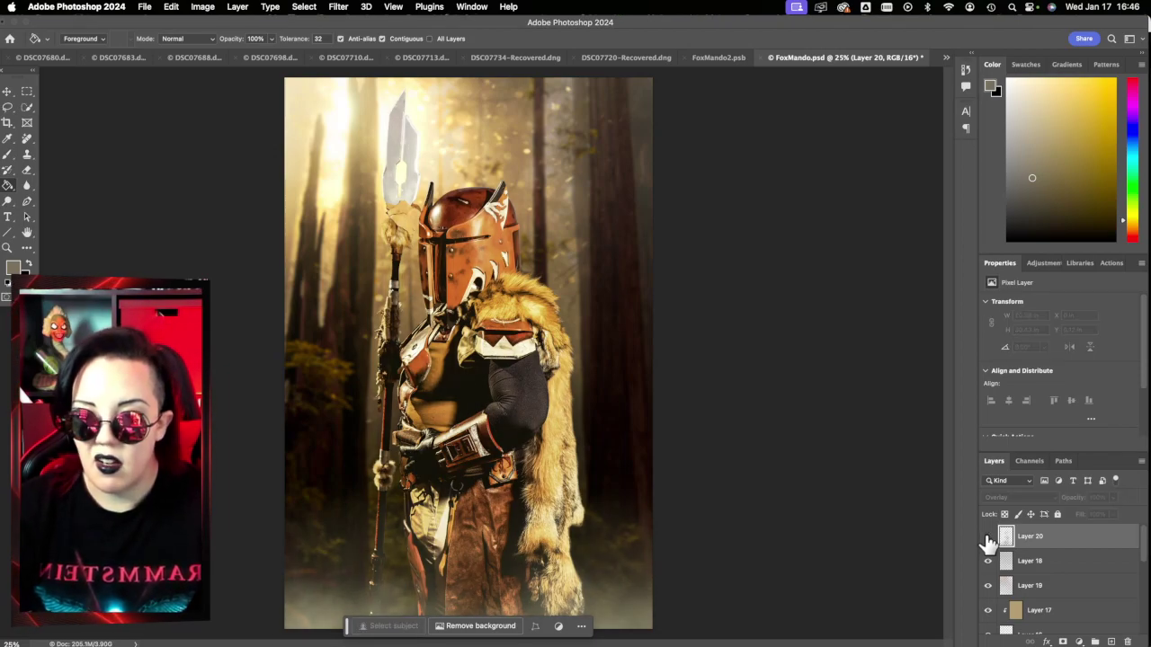
click(988, 537)
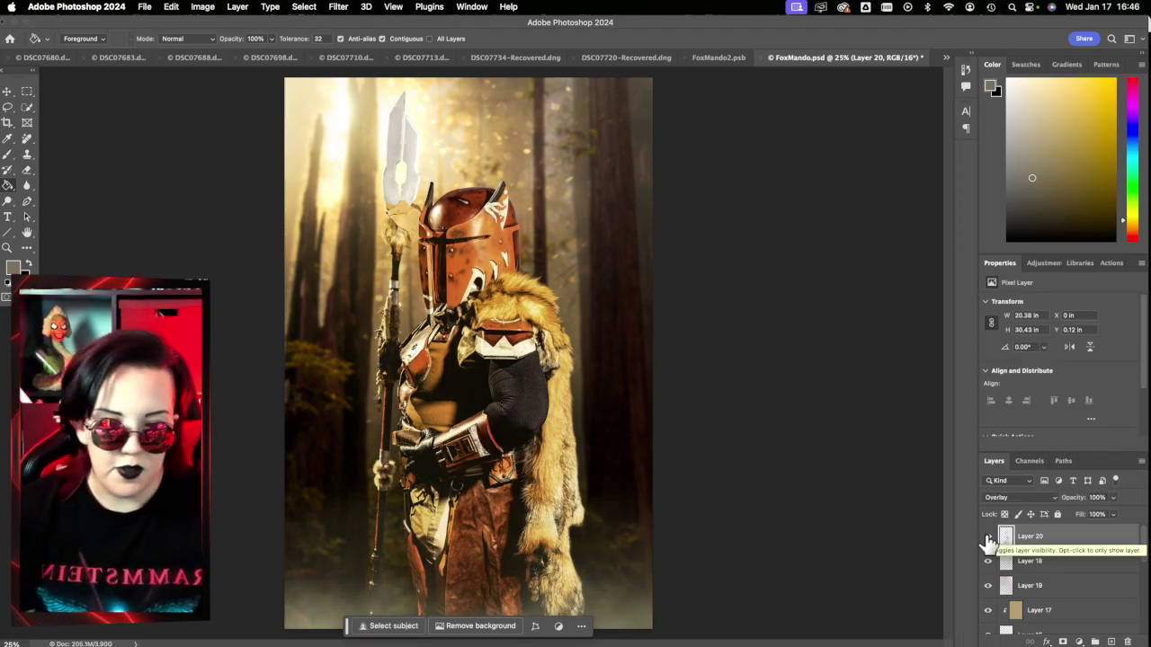
click(987, 538)
click(988, 538)
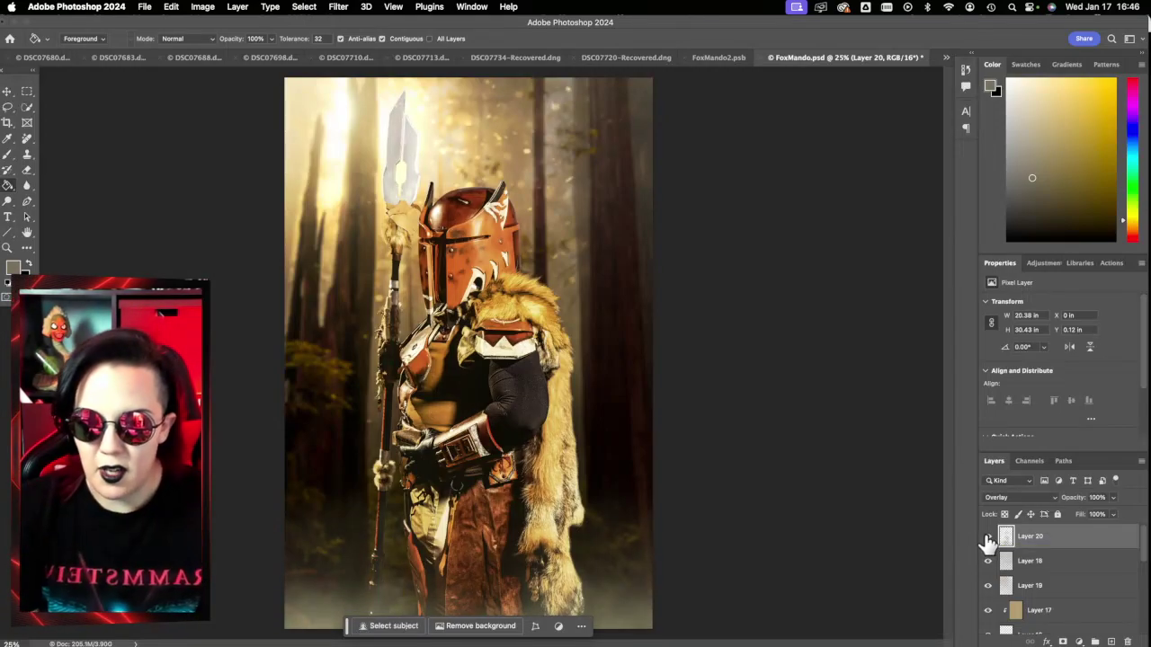
Switch to Lightroom Classic and open the original mountain shot DSC07769.dng
click(1123, 383)
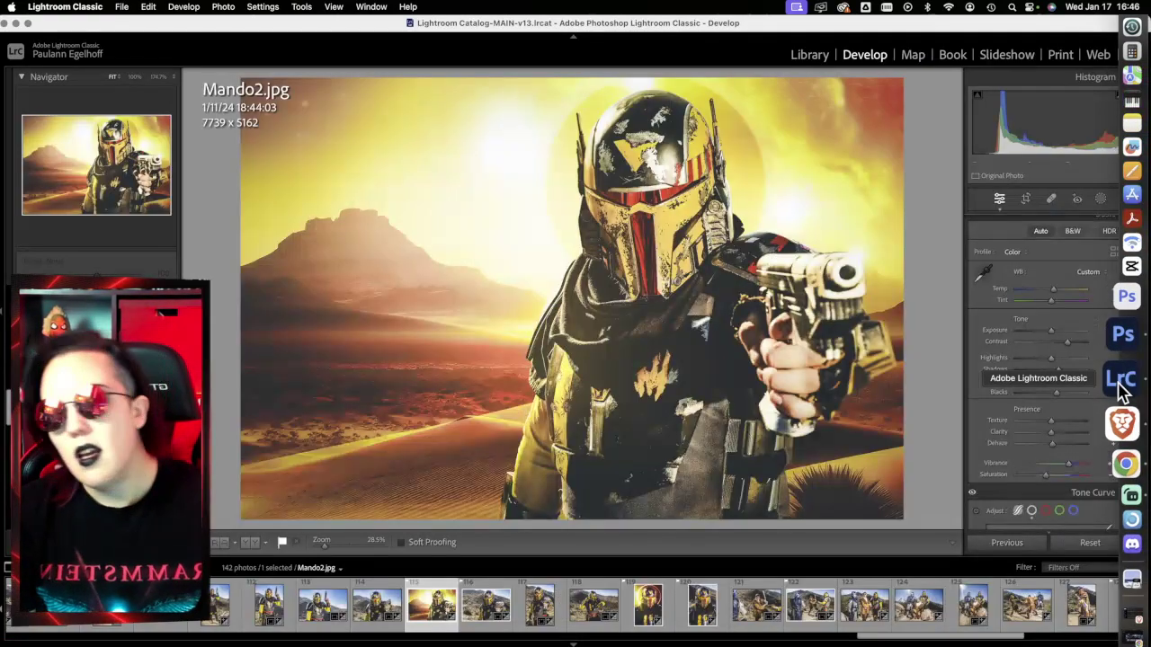
scroll(510, 620, up, 5)
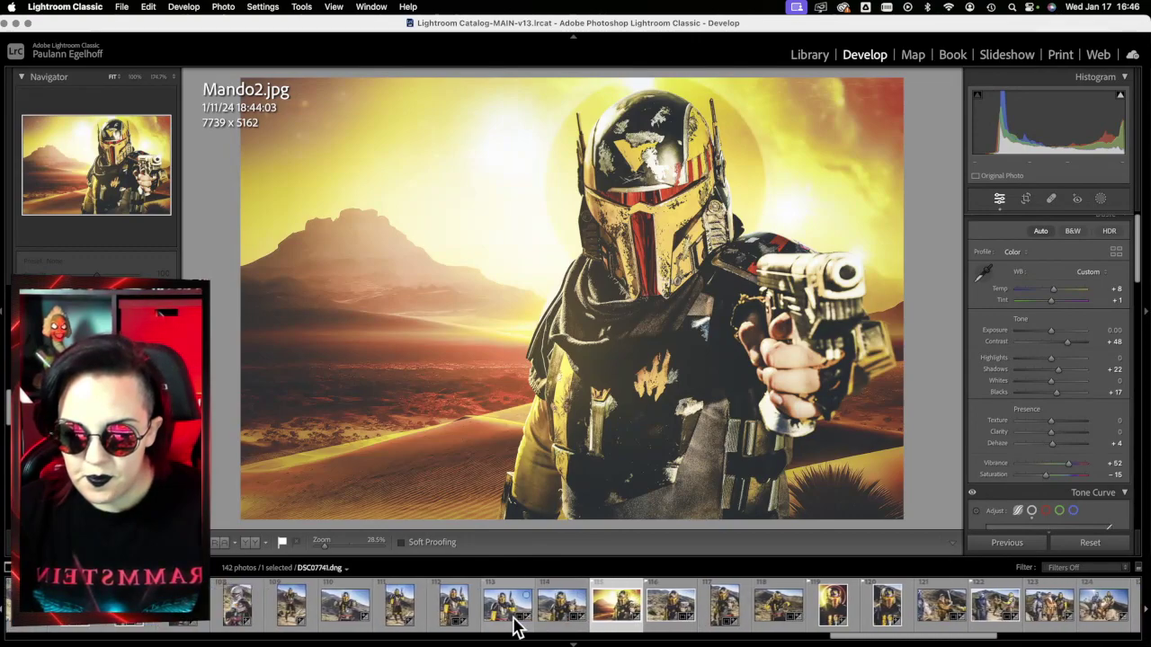
scroll(514, 622, up, 3)
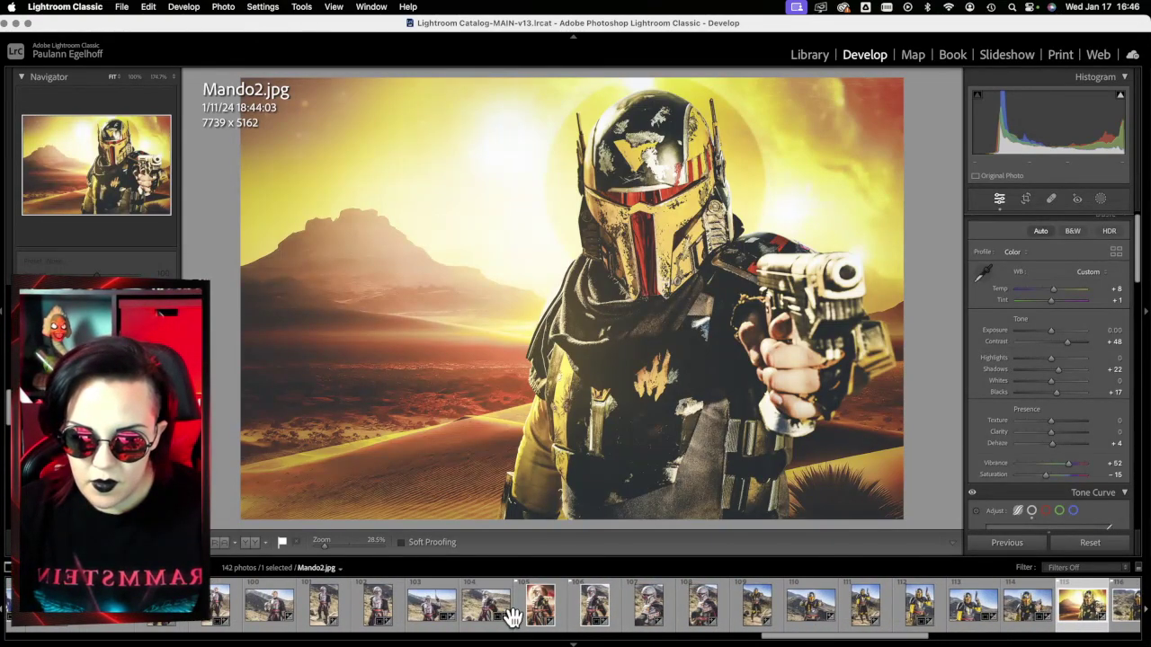
scroll(513, 620, down, 10)
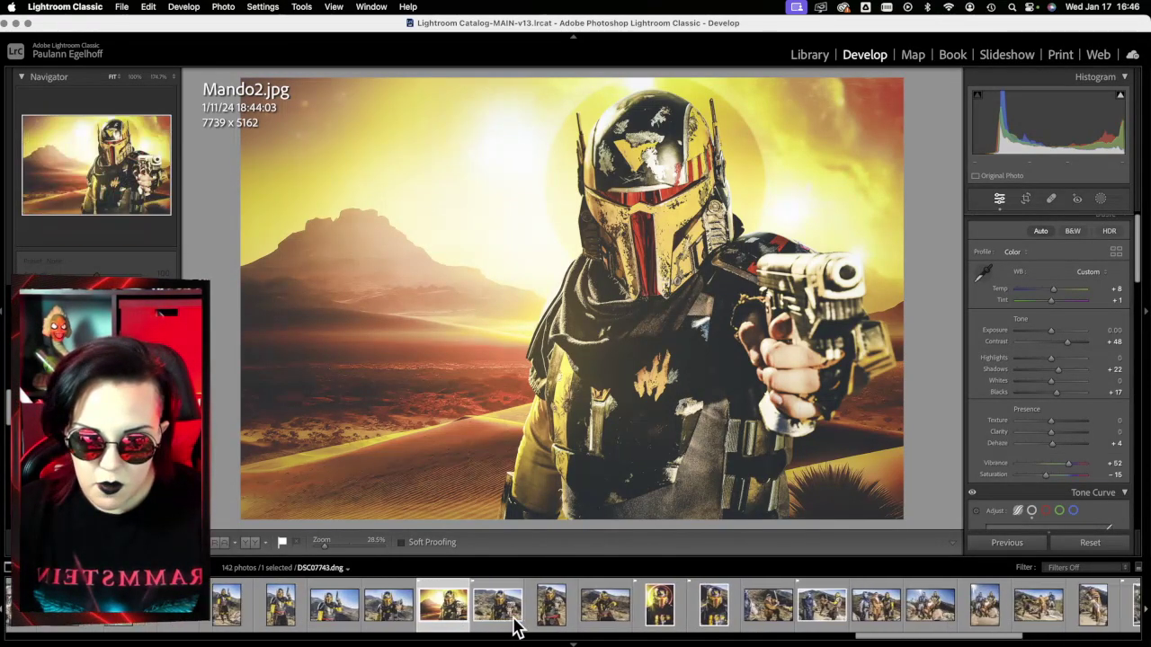
scroll(515, 625, down, 5)
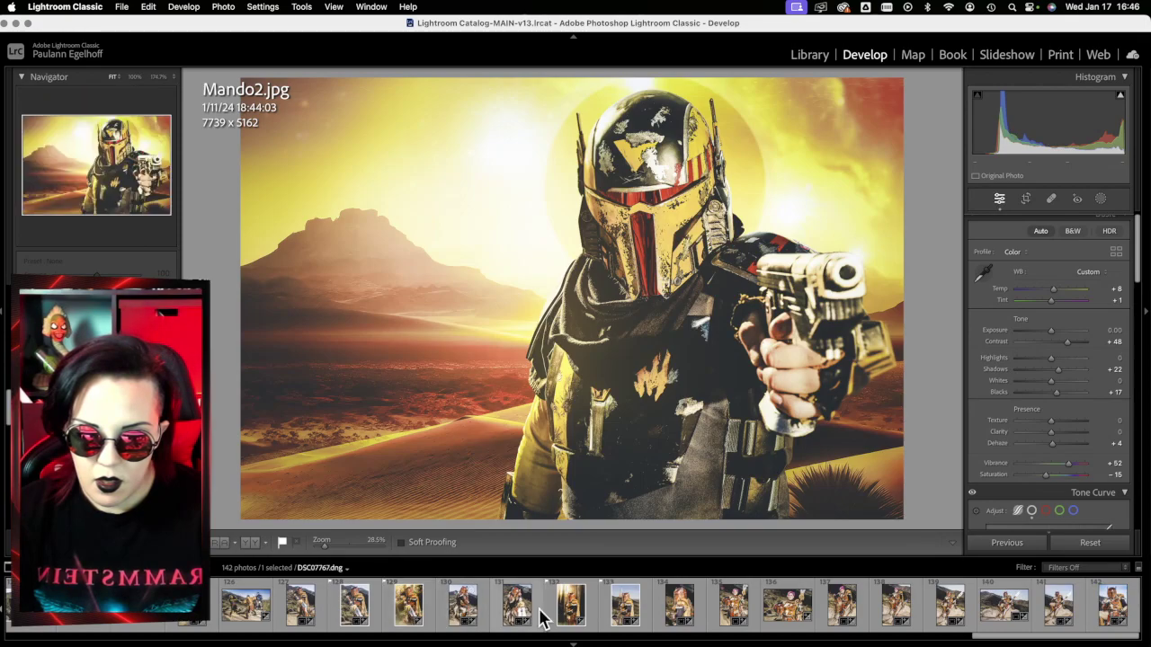
click(627, 610)
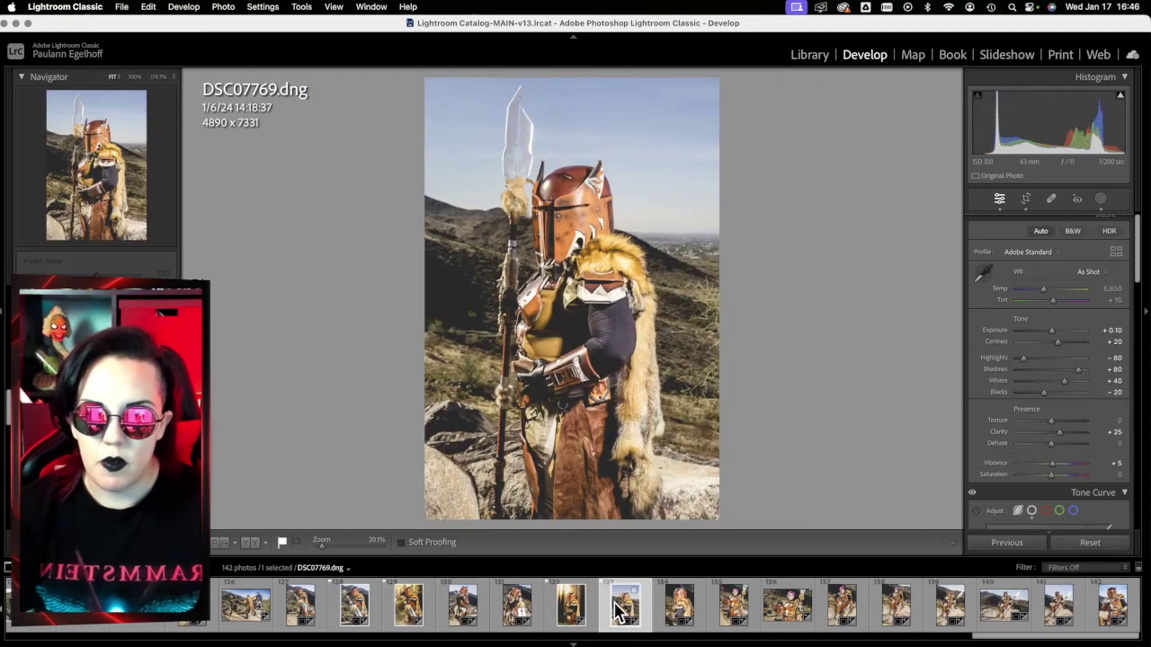
Compare DSC07769.dng against the finished FoxMando.jpg, then open DSC07763.dng
key(Left)
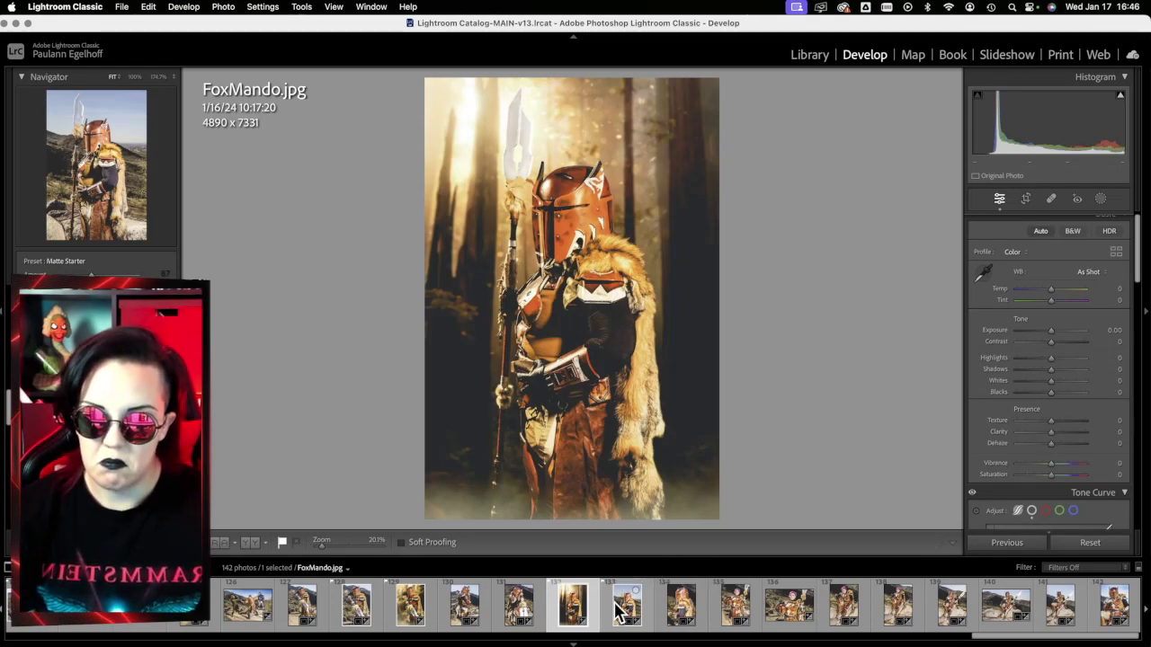
click(616, 610)
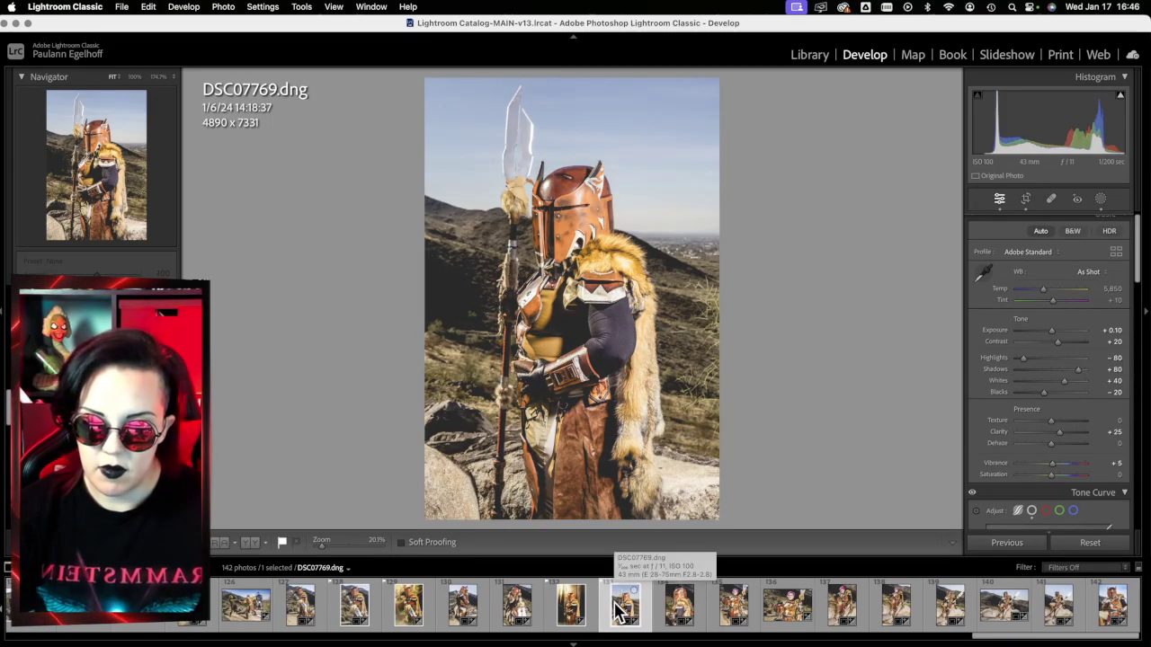
key(Left)
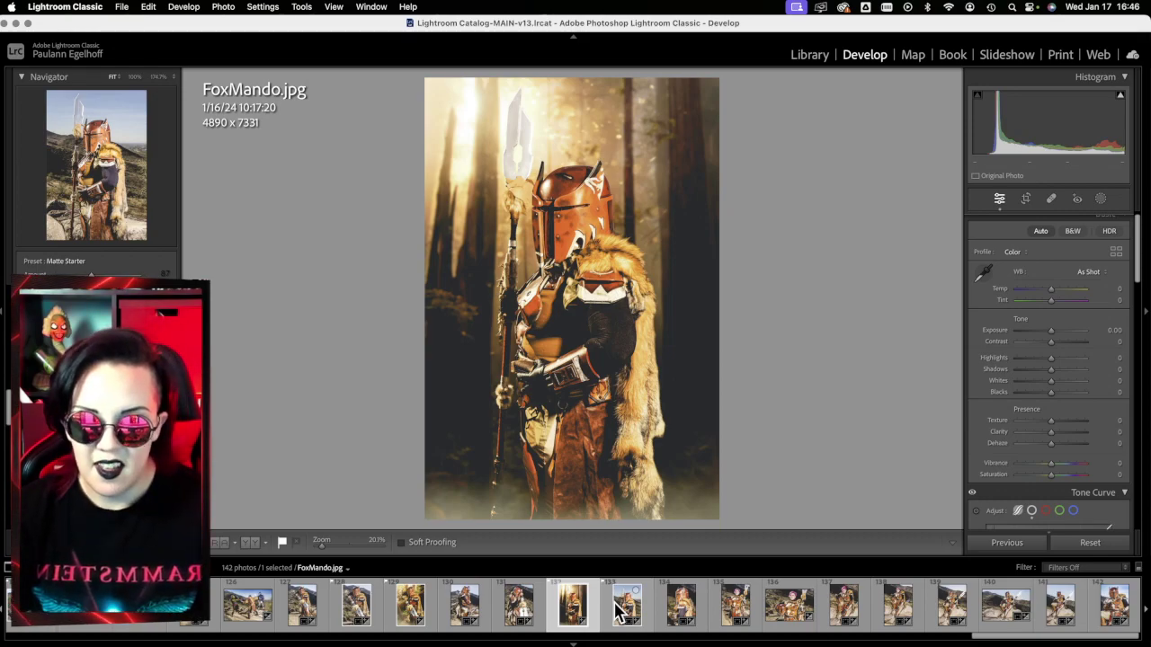
click(617, 610)
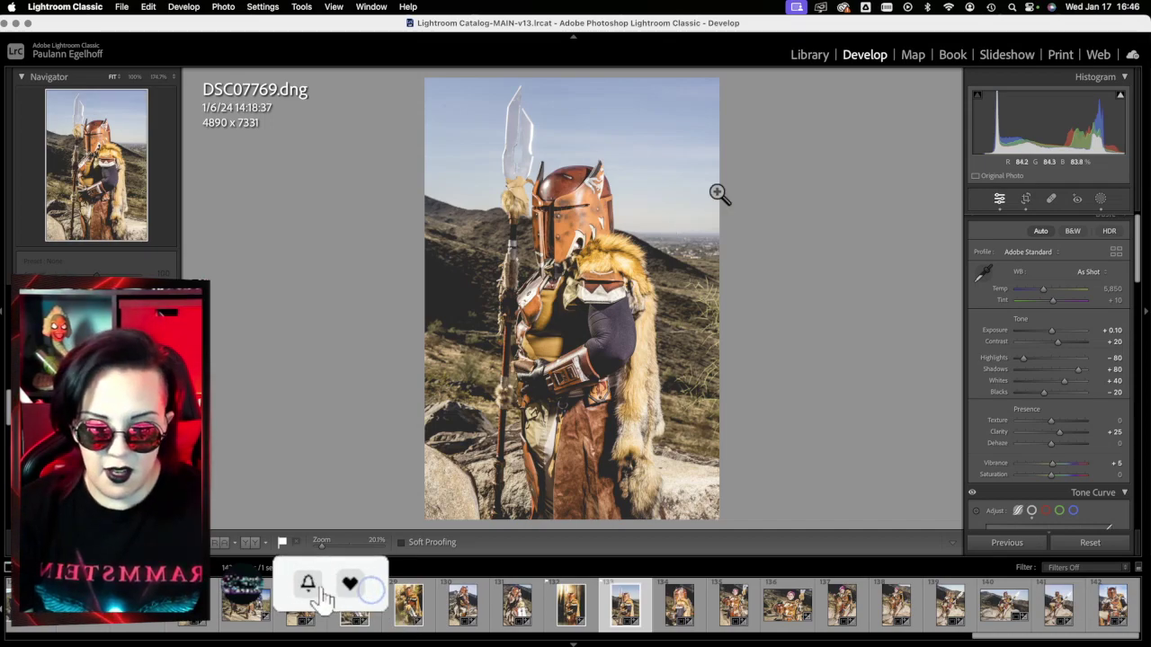
click(564, 621)
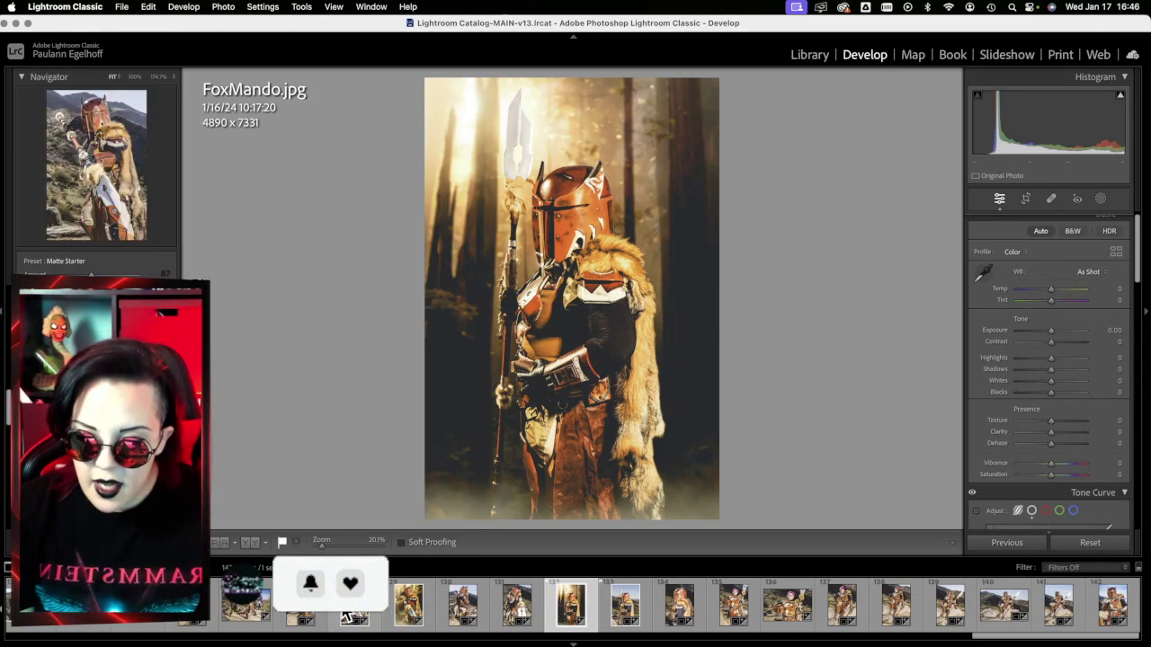
click(337, 612)
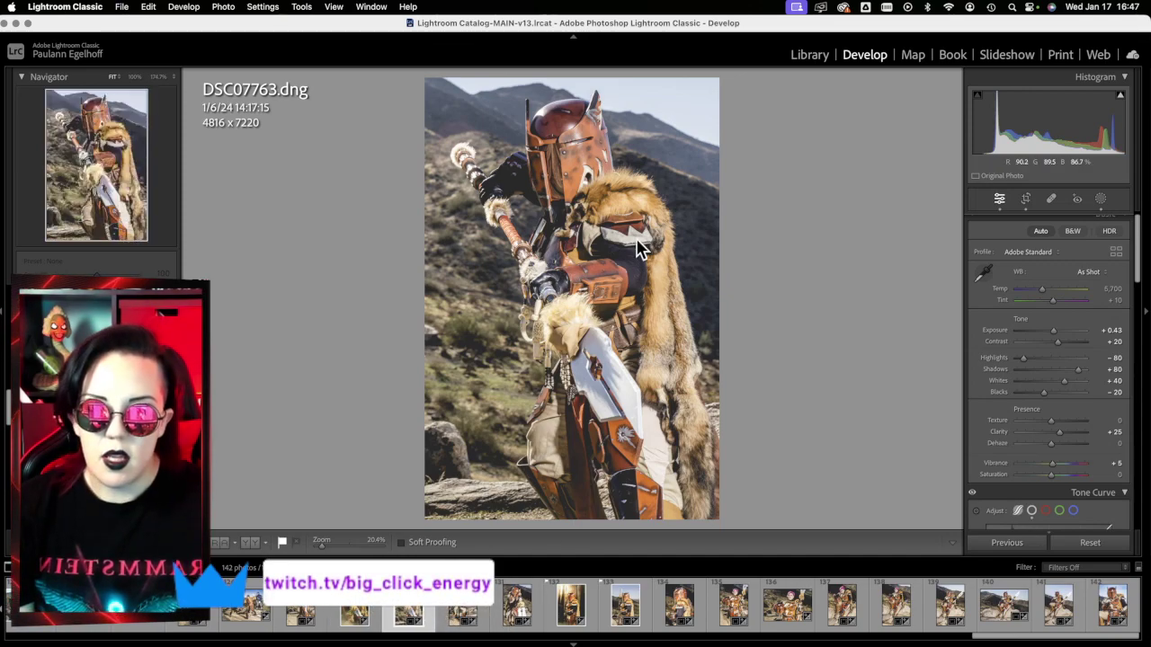
Back in Photoshop, close FoxMando.psd without saving to reveal FoxMando2.psb
mouse_move(1142, 315)
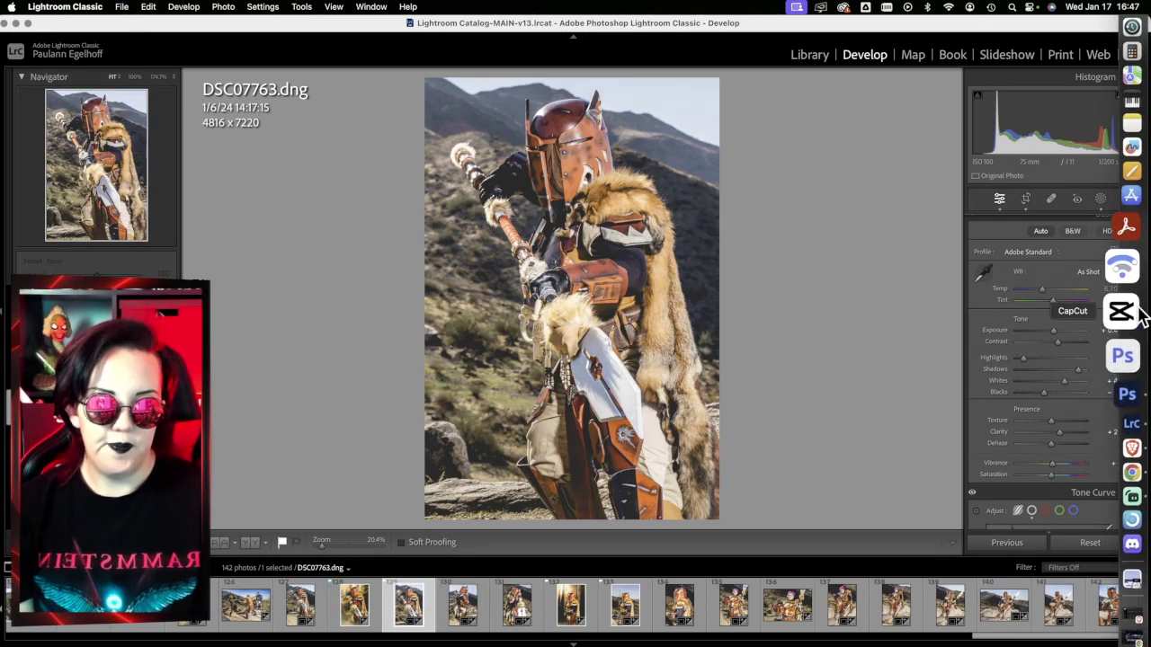
click(1128, 370)
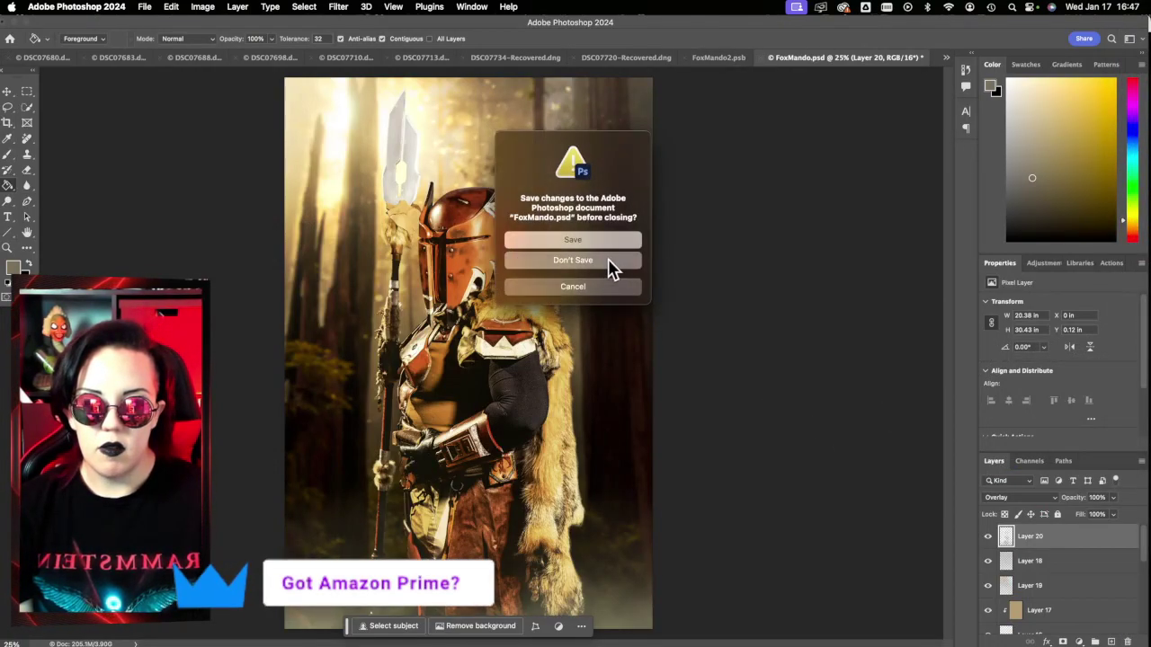
click(607, 261)
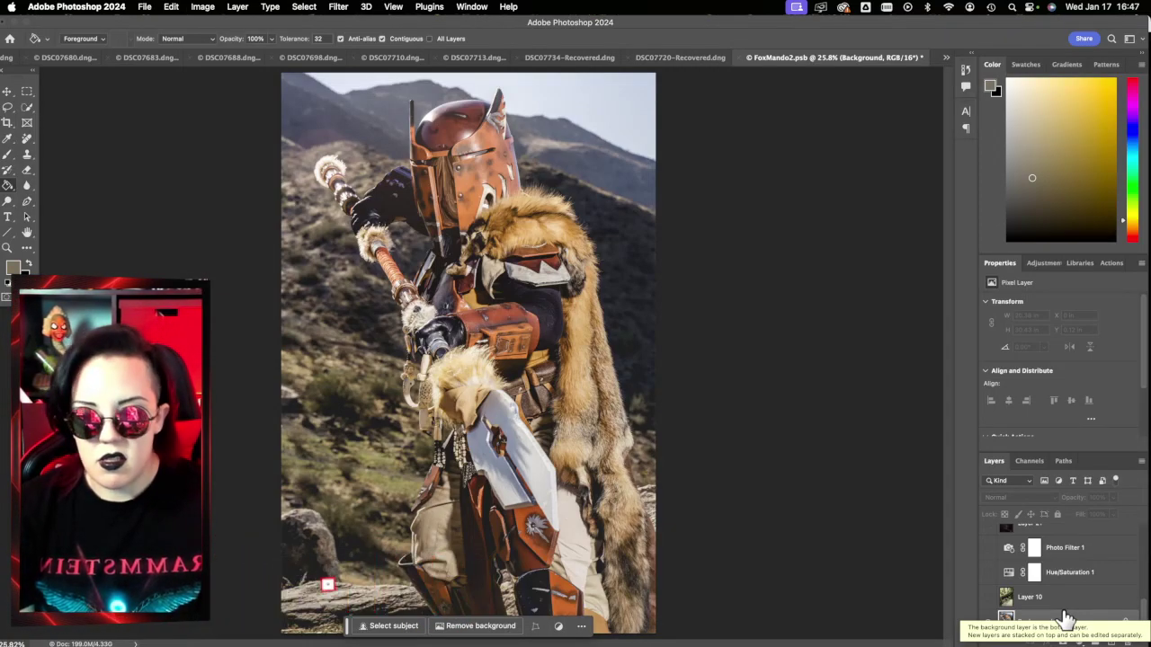
Hide Layer 10 and enable the Hue/Saturation 1 adjustment, comparing it on and off
click(989, 597)
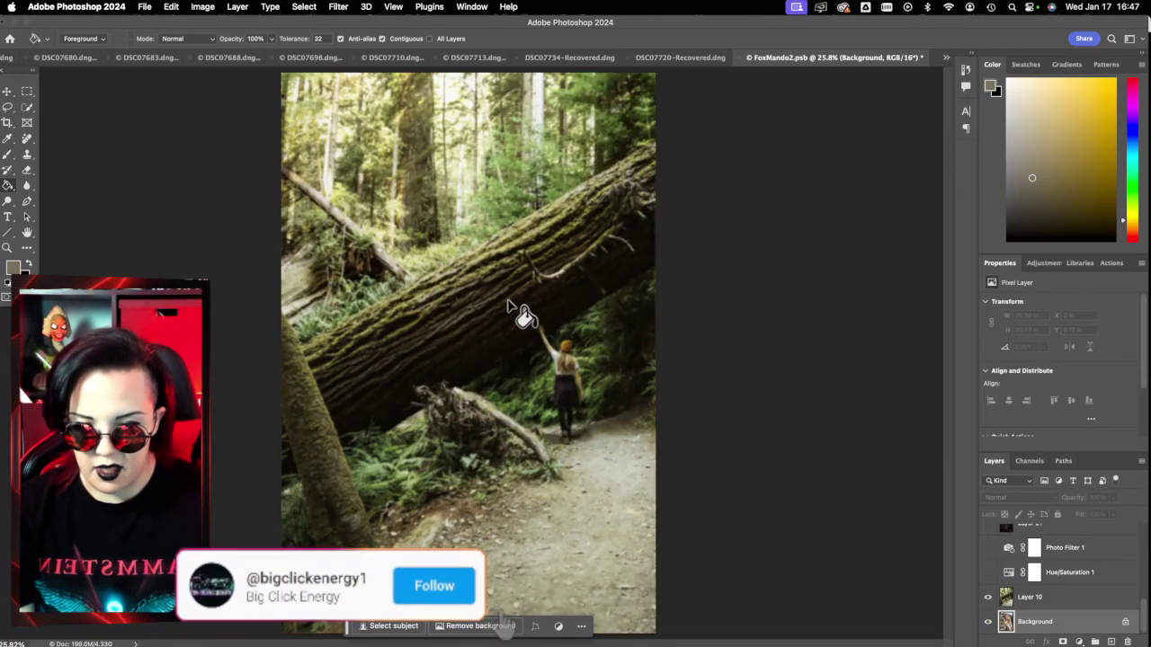
click(989, 574)
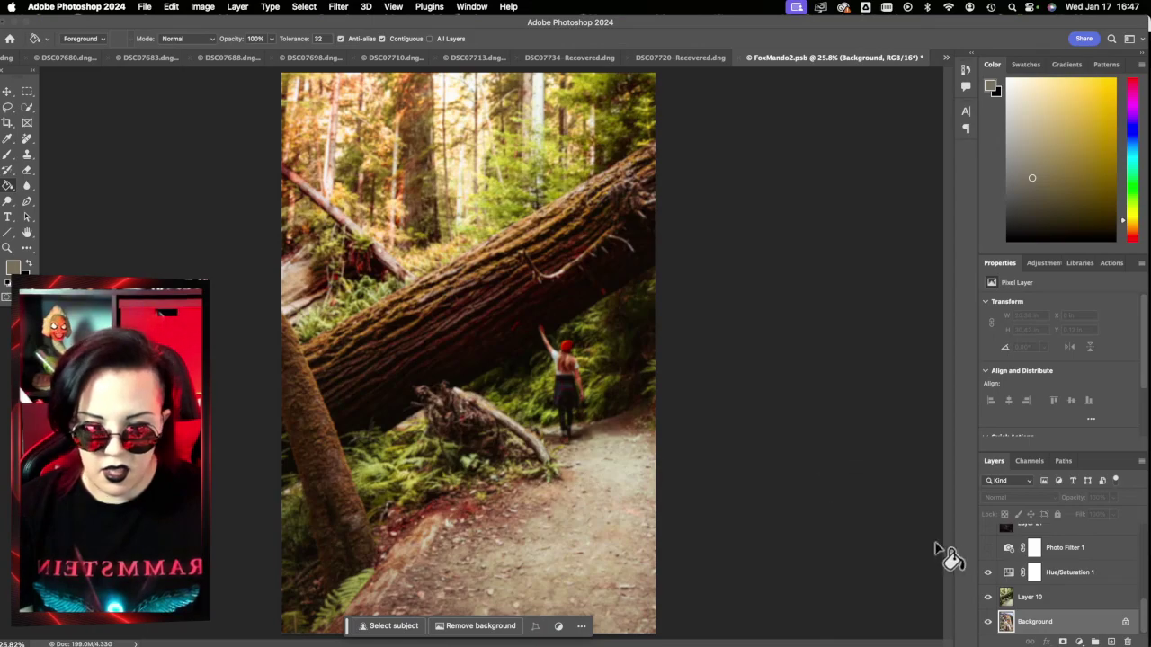
click(989, 572)
click(990, 573)
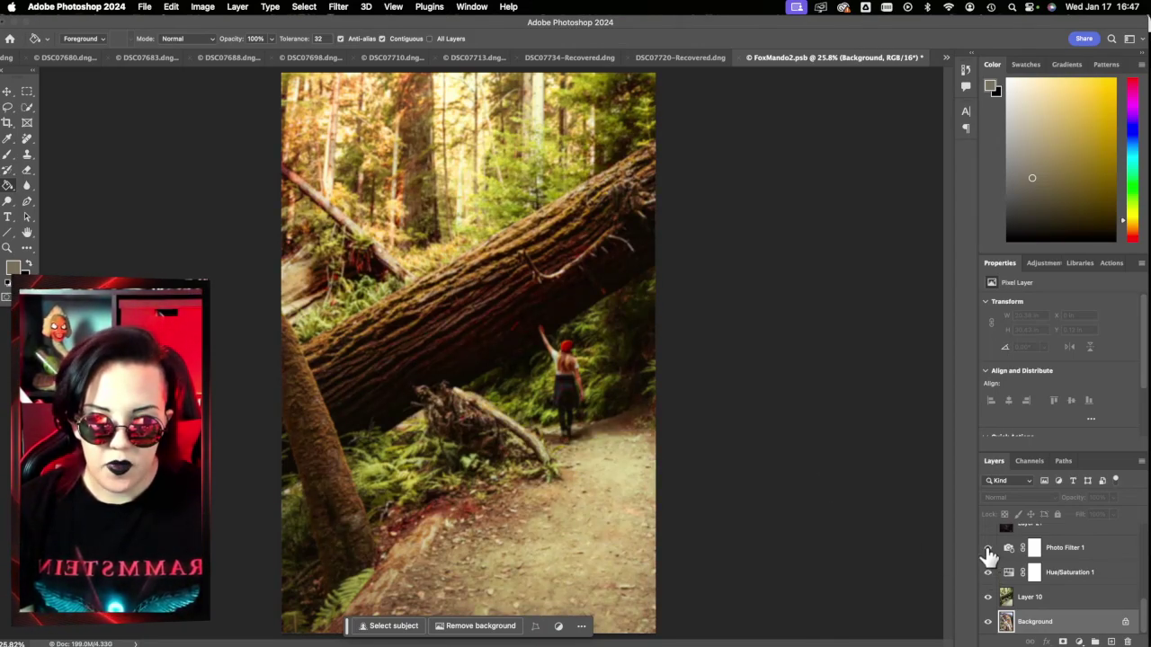
Show the contrasty Layer 21 and the armoured warrior on Layer 20
scroll(989, 566, up, 2)
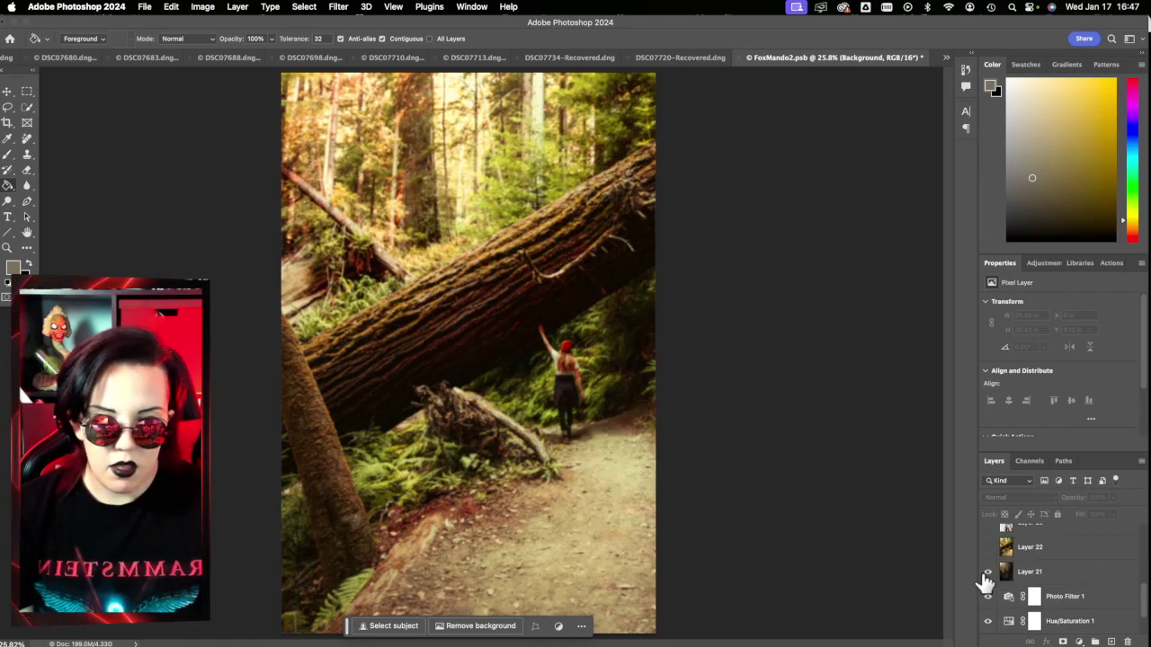
click(987, 573)
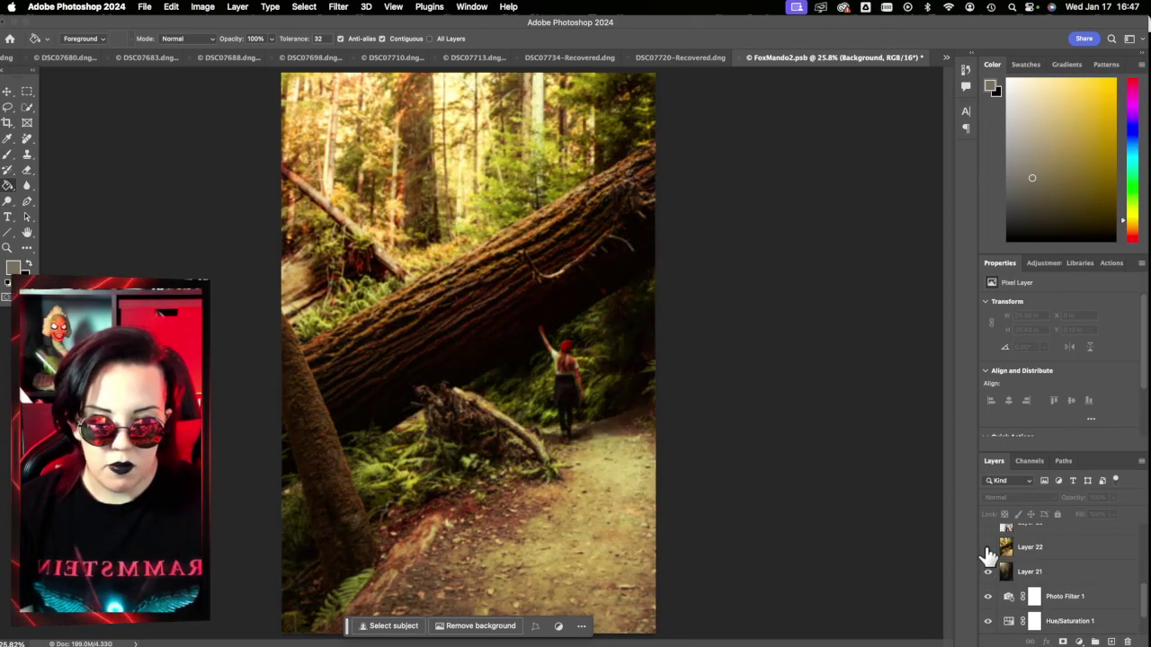
scroll(989, 575, up, 3)
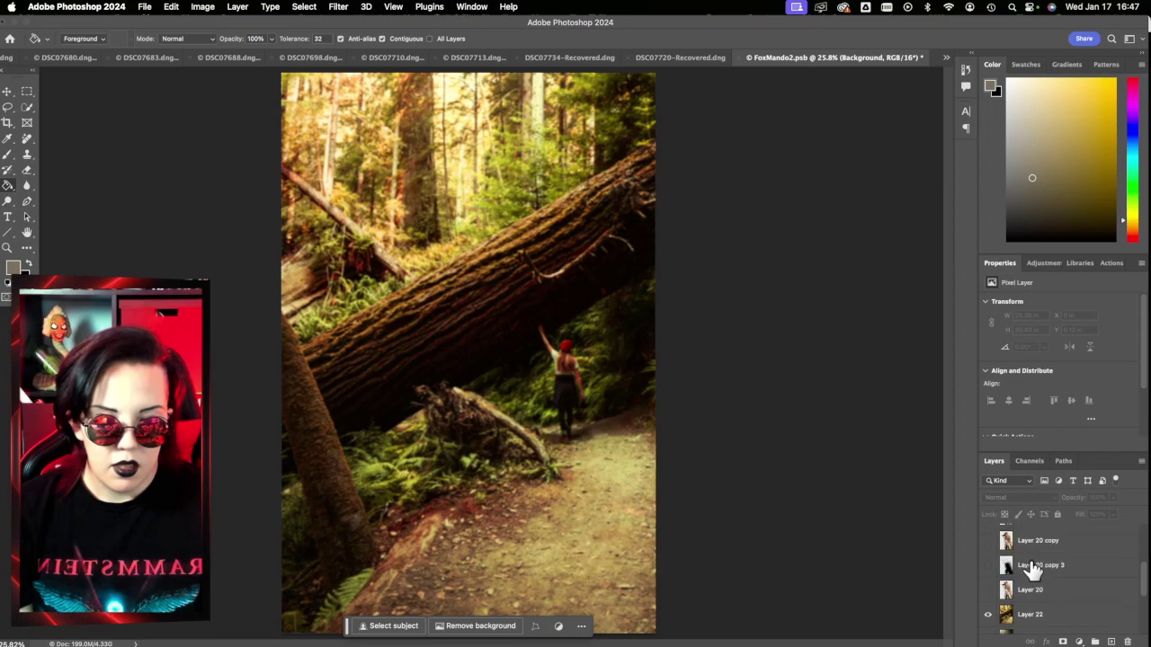
click(988, 589)
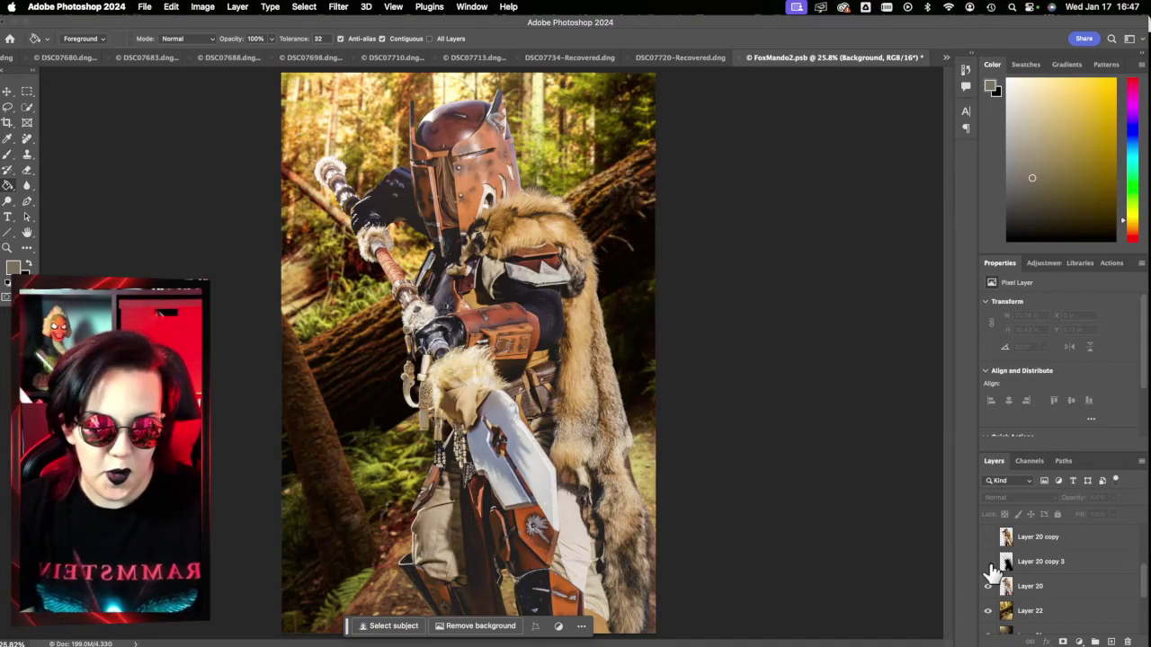
click(989, 562)
click(988, 537)
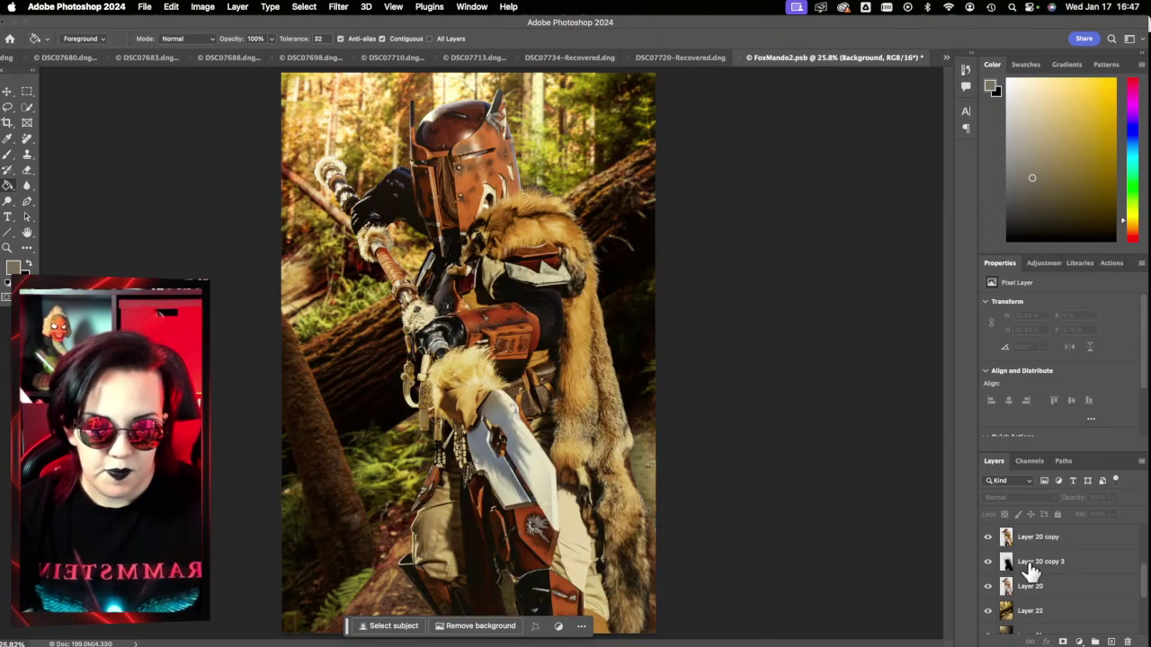
scroll(1029, 573, up, 3)
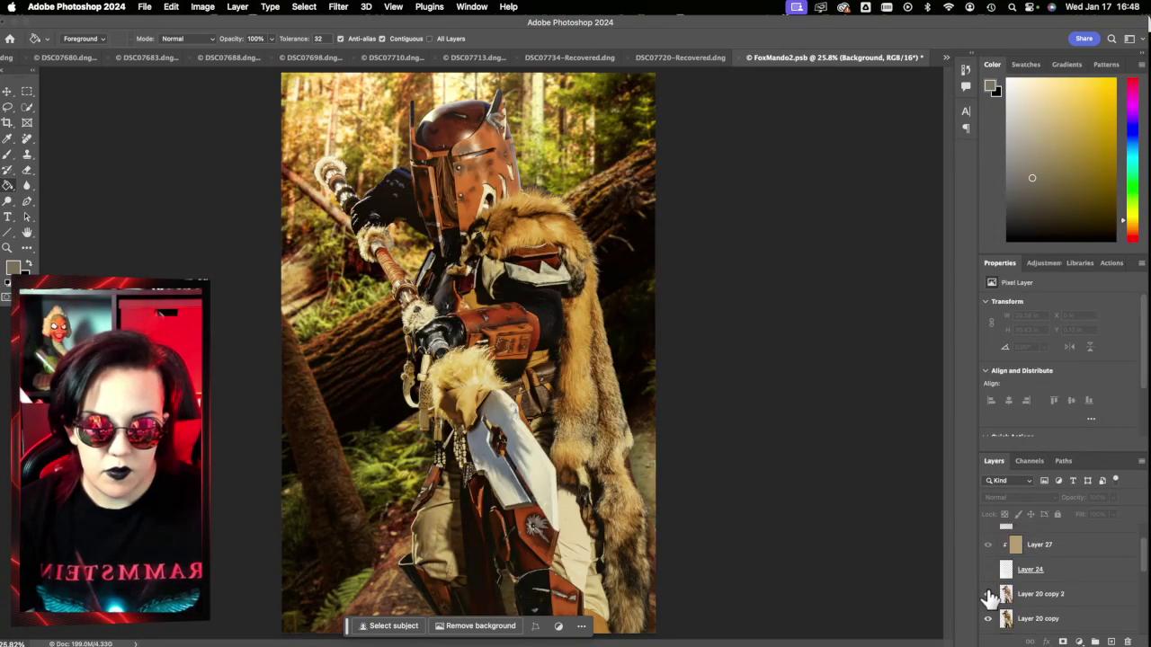
click(988, 595)
click(988, 595)
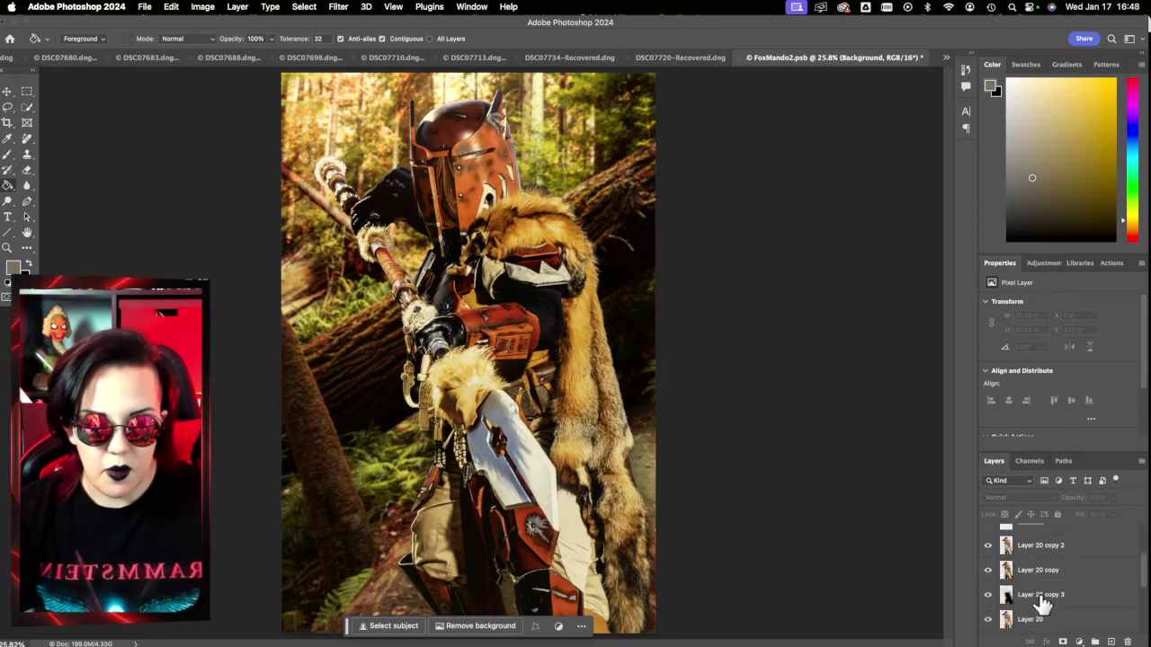
scroll(1061, 613, down, 4)
click(1054, 583)
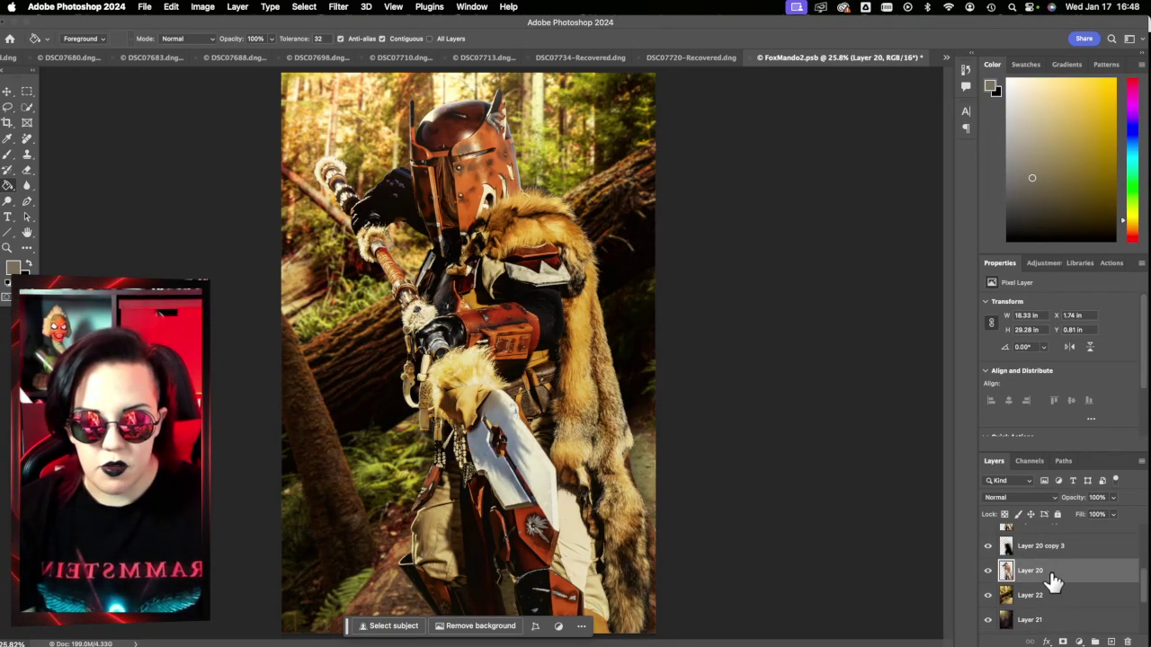
scroll(1054, 582, up, 2)
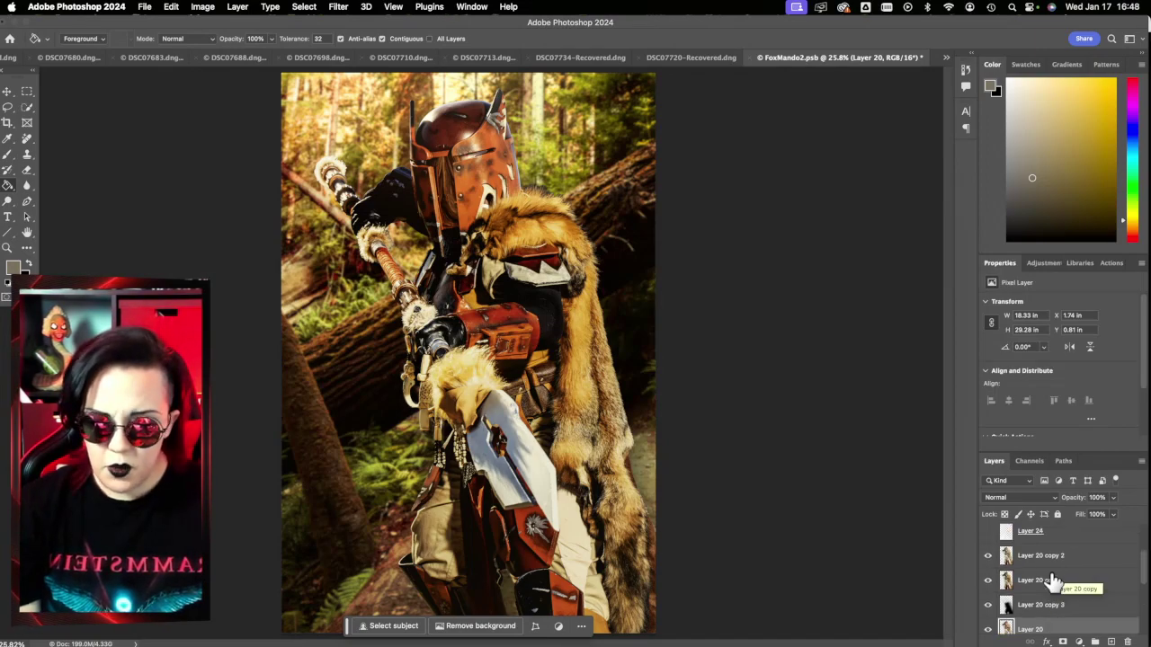
scroll(1054, 583, down, 2)
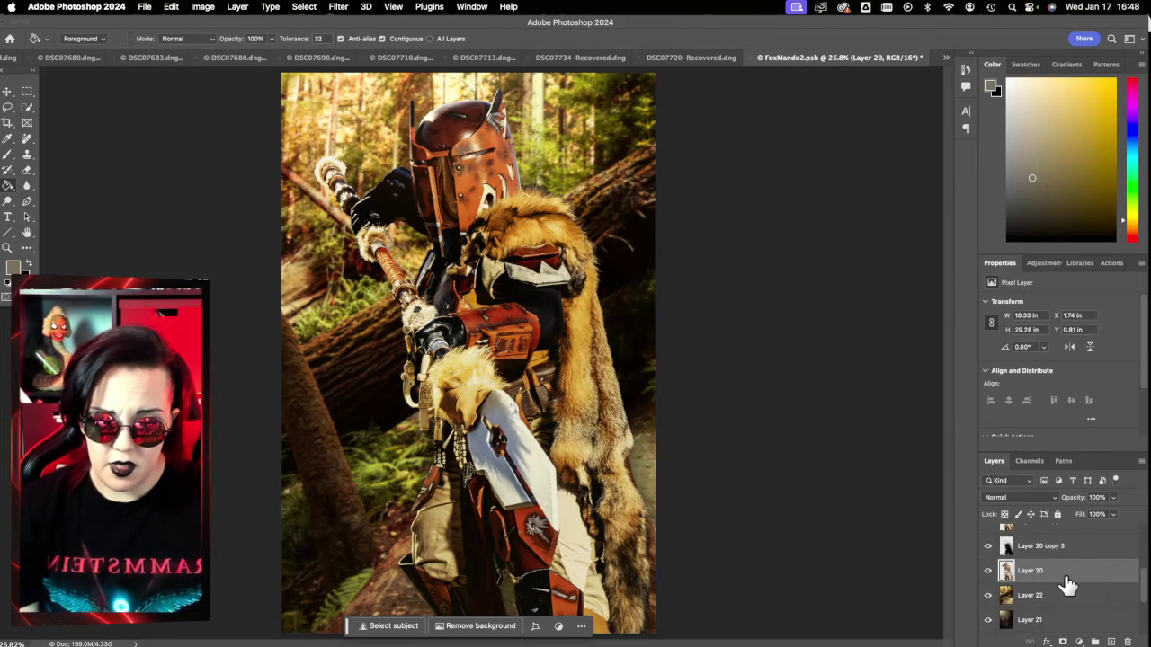
click(988, 546)
scroll(991, 550, up, 1)
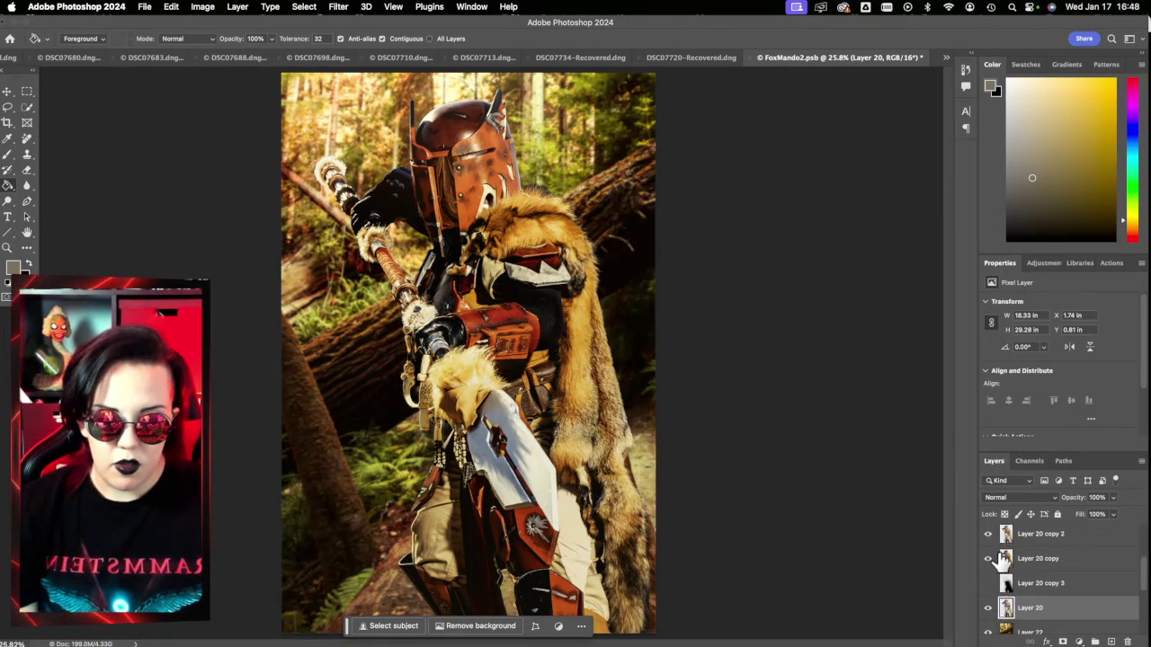
click(989, 560)
click(989, 534)
scroll(1068, 582, down, 1)
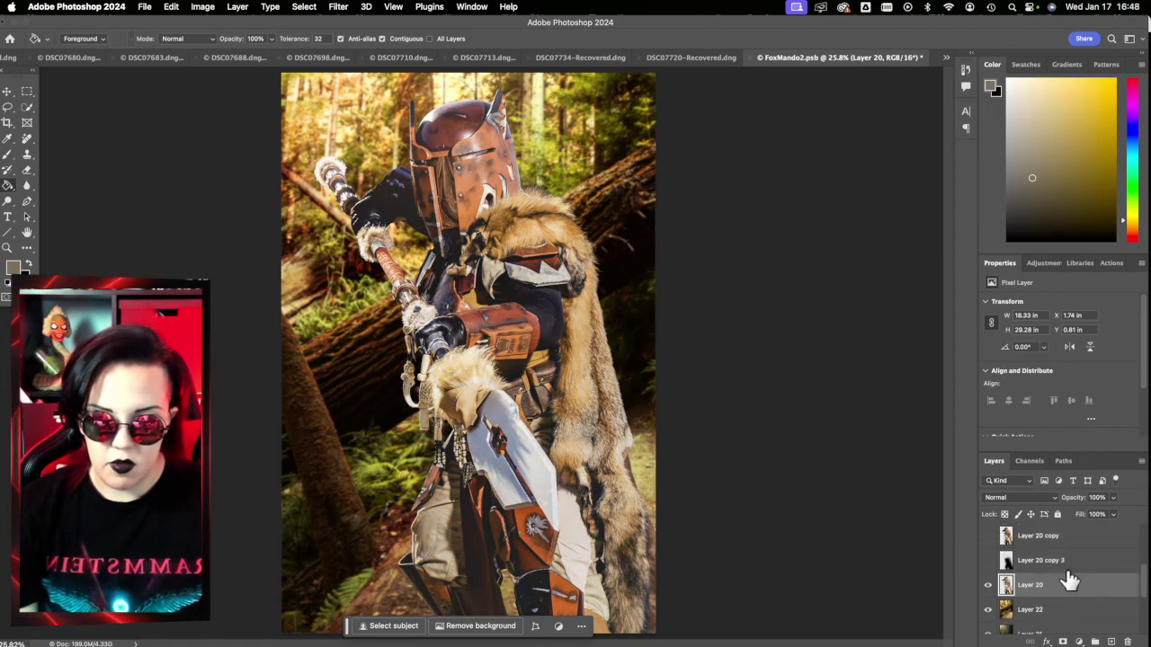
scroll(1070, 589, up, 1)
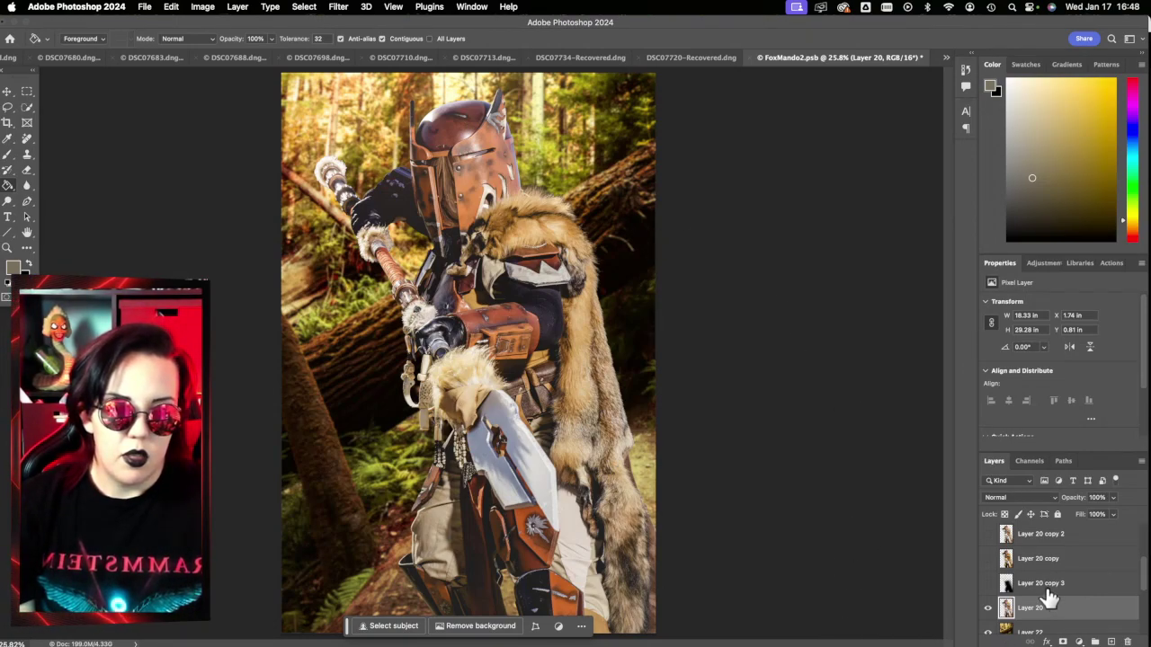
Compare and keep Layer 20 copy 2's Overlay lighting on, then load the warrior's outline selection
click(1003, 536)
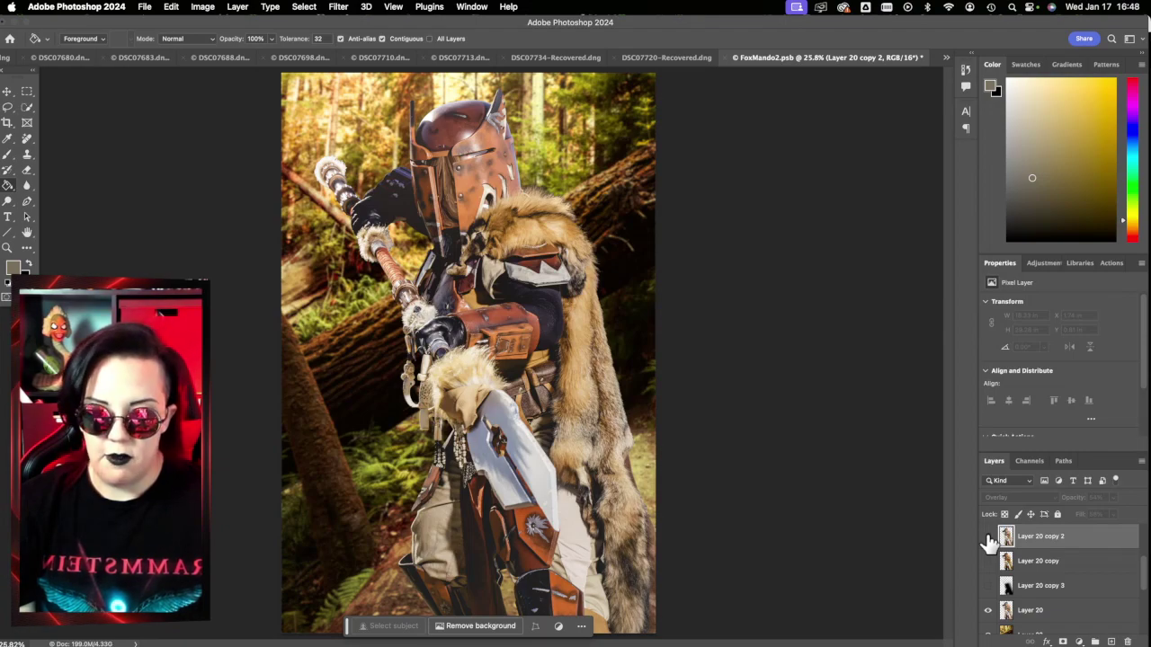
click(988, 537)
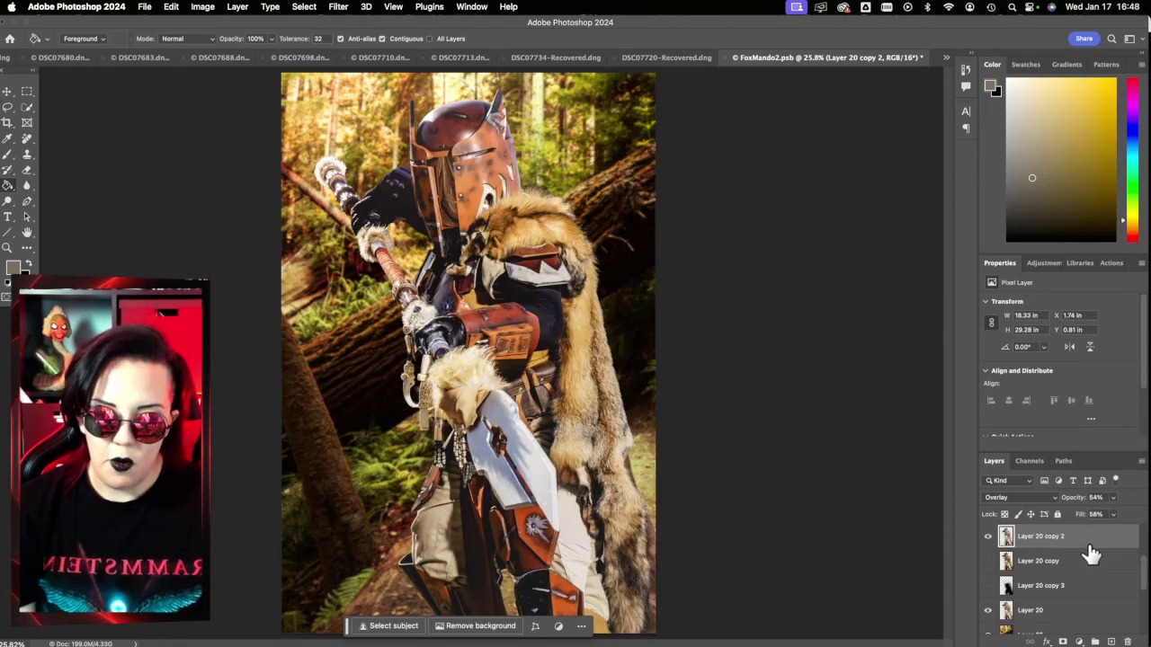
click(988, 537)
click(988, 537)
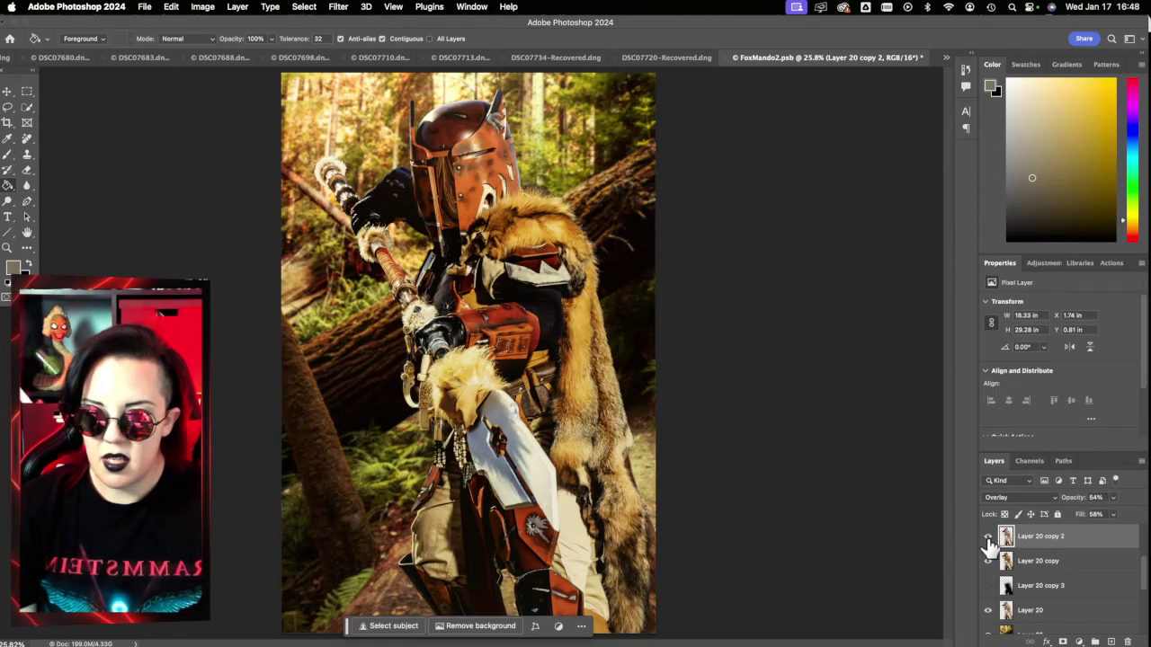
click(988, 537)
click(989, 537)
click(988, 537)
click(988, 540)
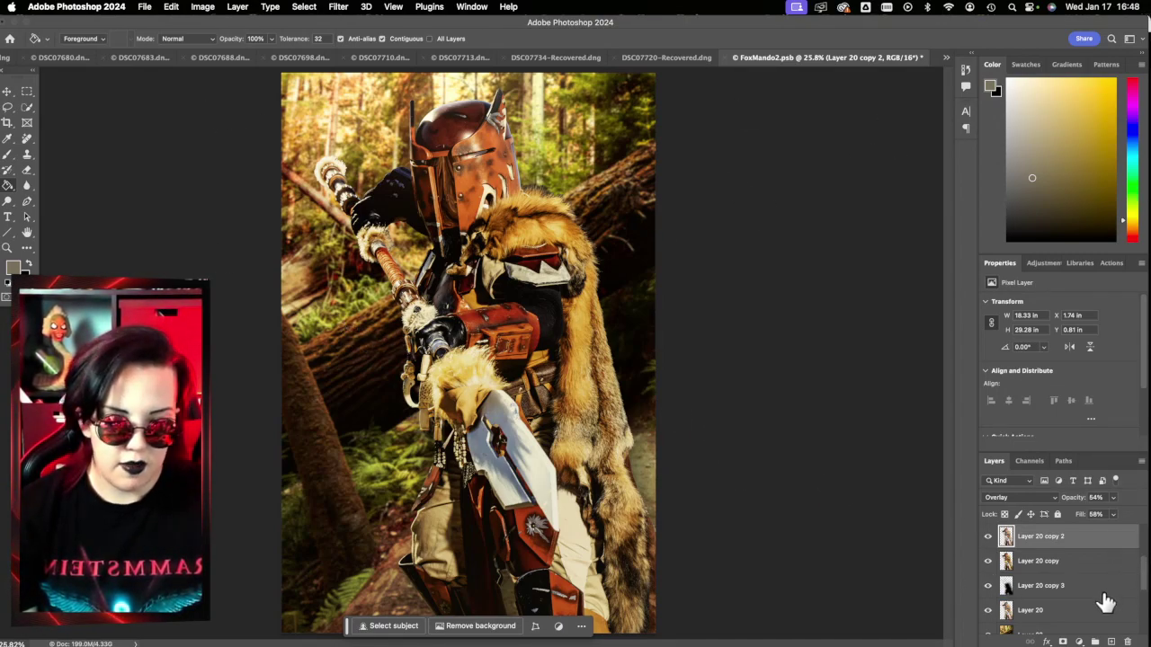
super+click(1007, 617)
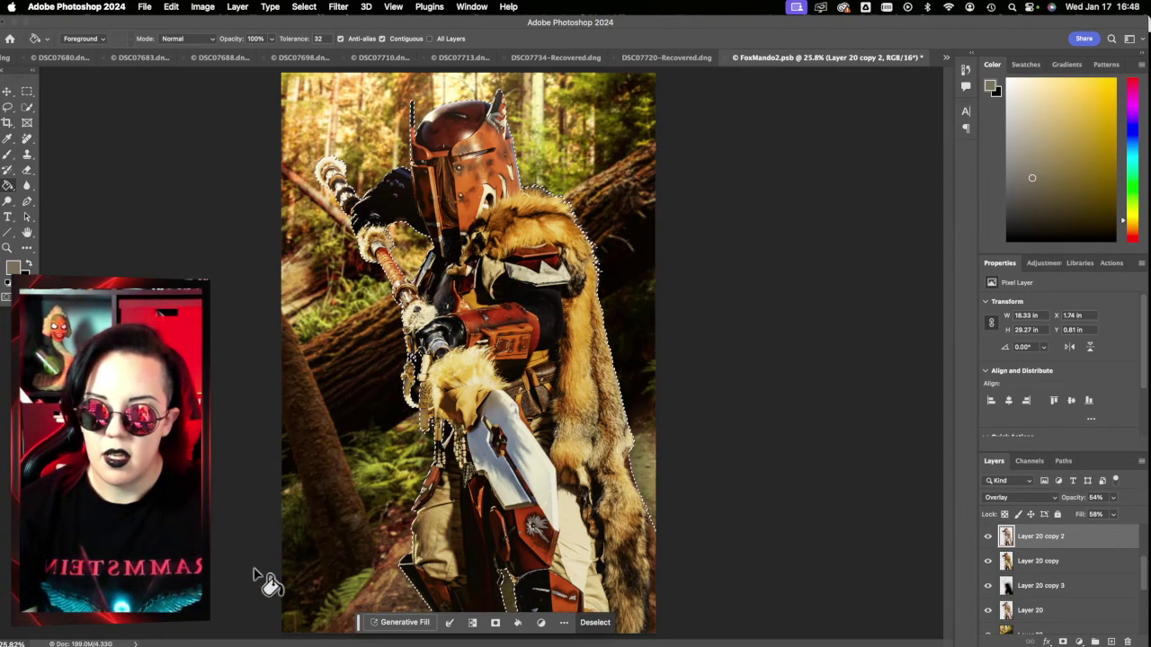
On Layer 20 copy 3, deselect the warrior and cancel the Gaussian Blur dialog
click(1039, 593)
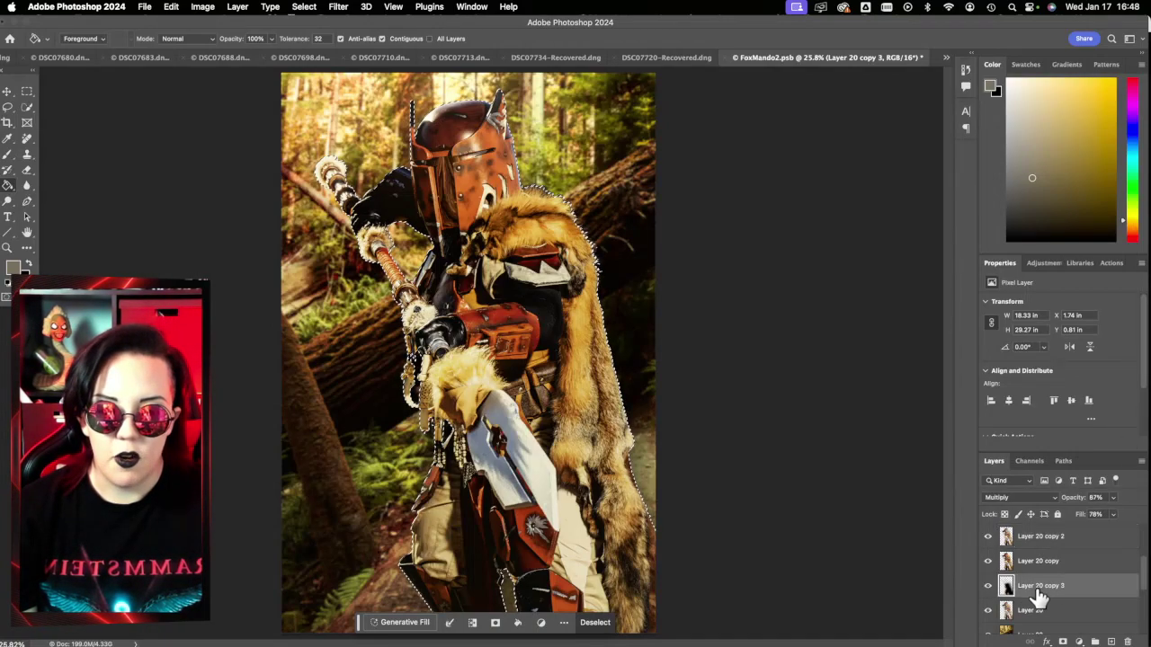
key(super+d)
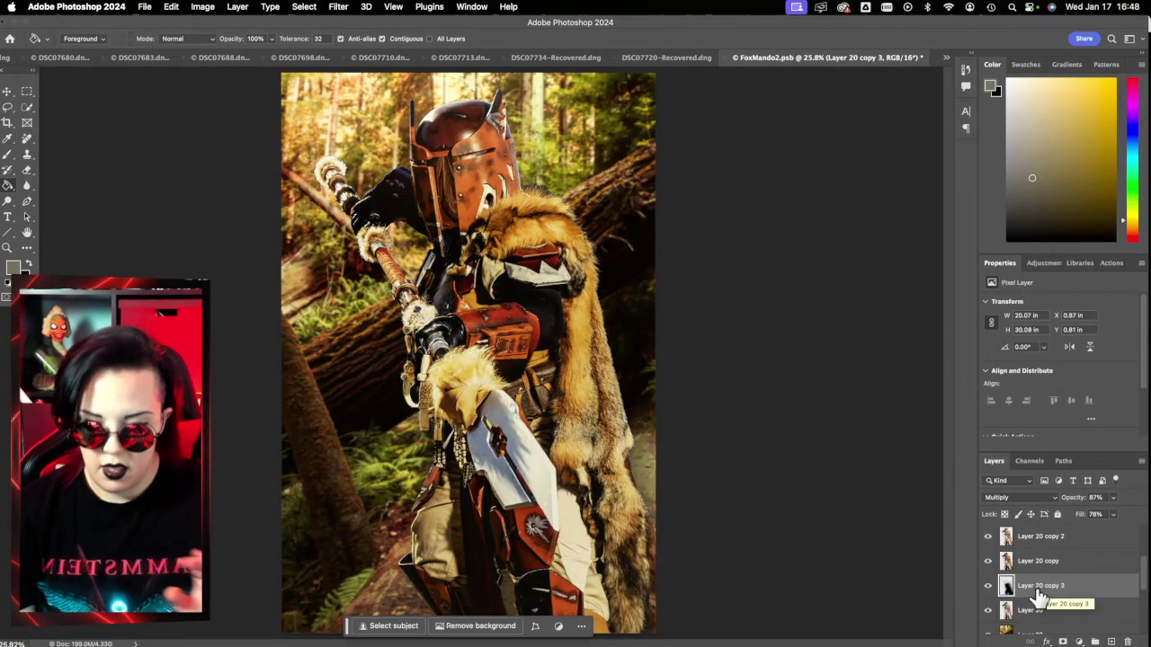
key(super+alt+f)
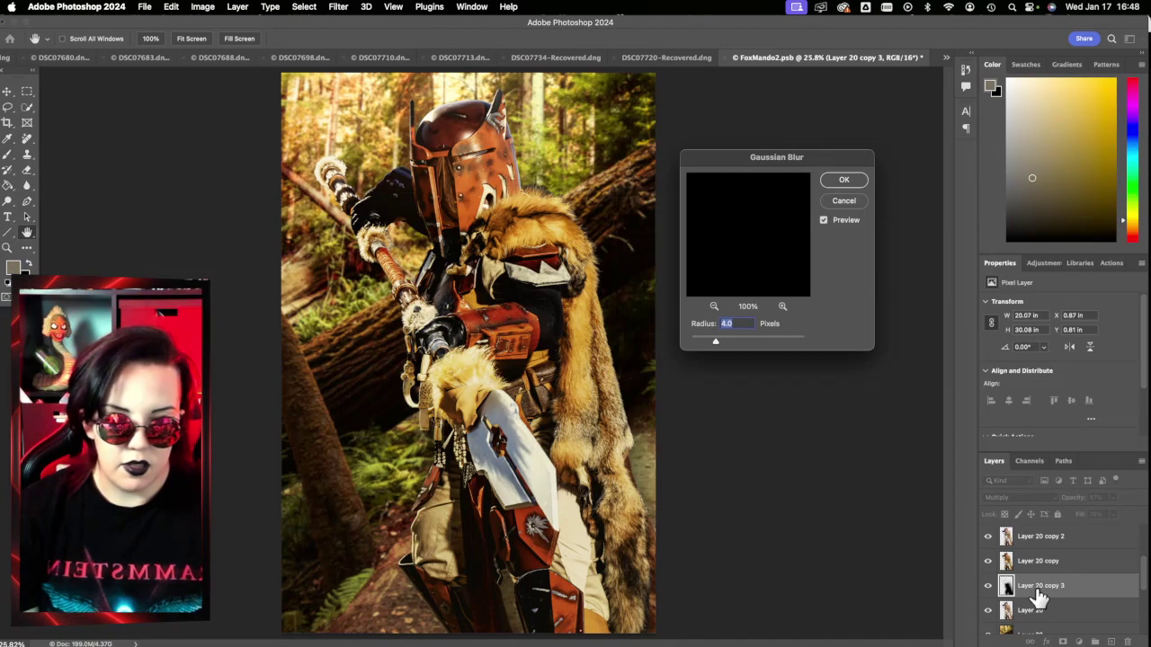
click(847, 202)
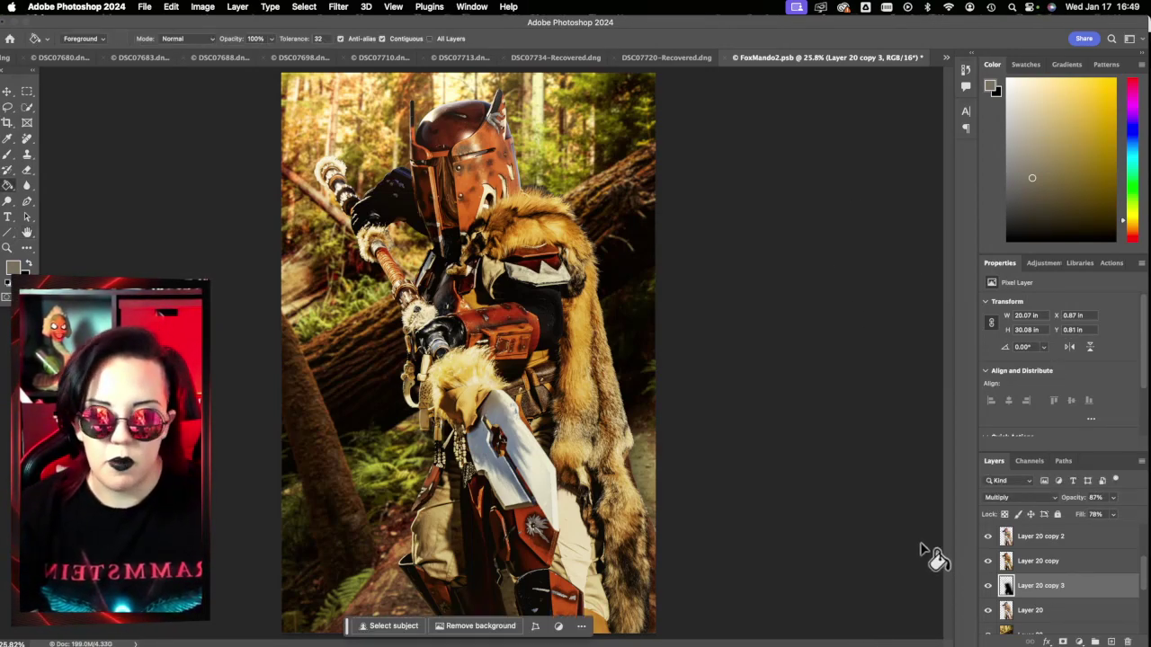